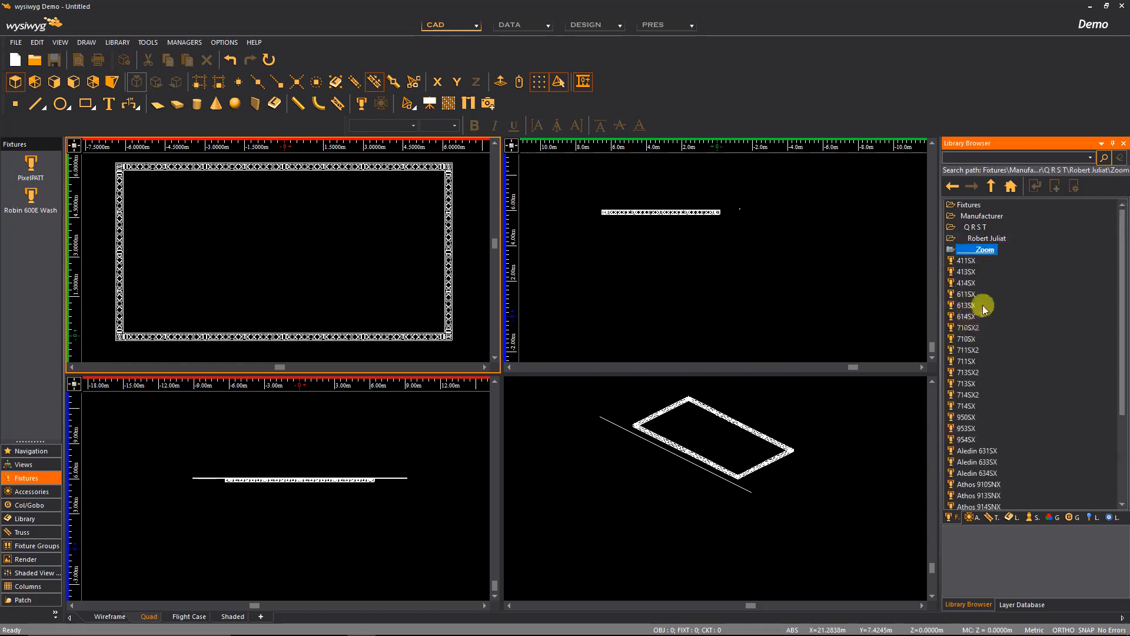
# Step: Create a shortcut for the 714SX2 fixture and hang the first one on the downstage pipe at about X -6.67 m, dismissing its notes
pyautogui.rightClick(971, 399)
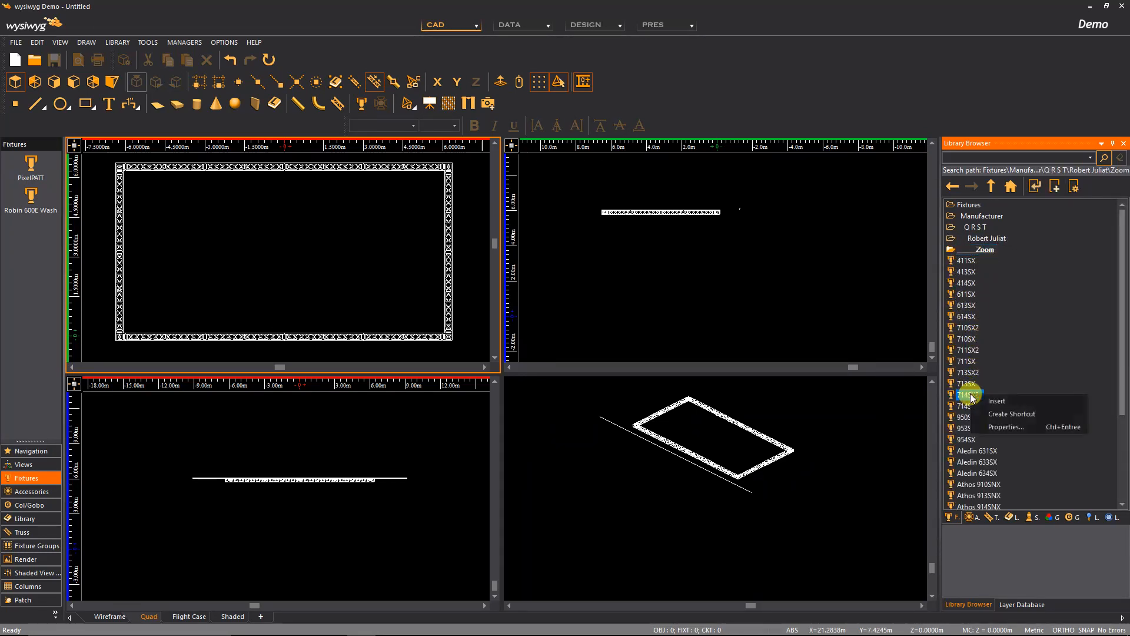
pyautogui.click(1028, 413)
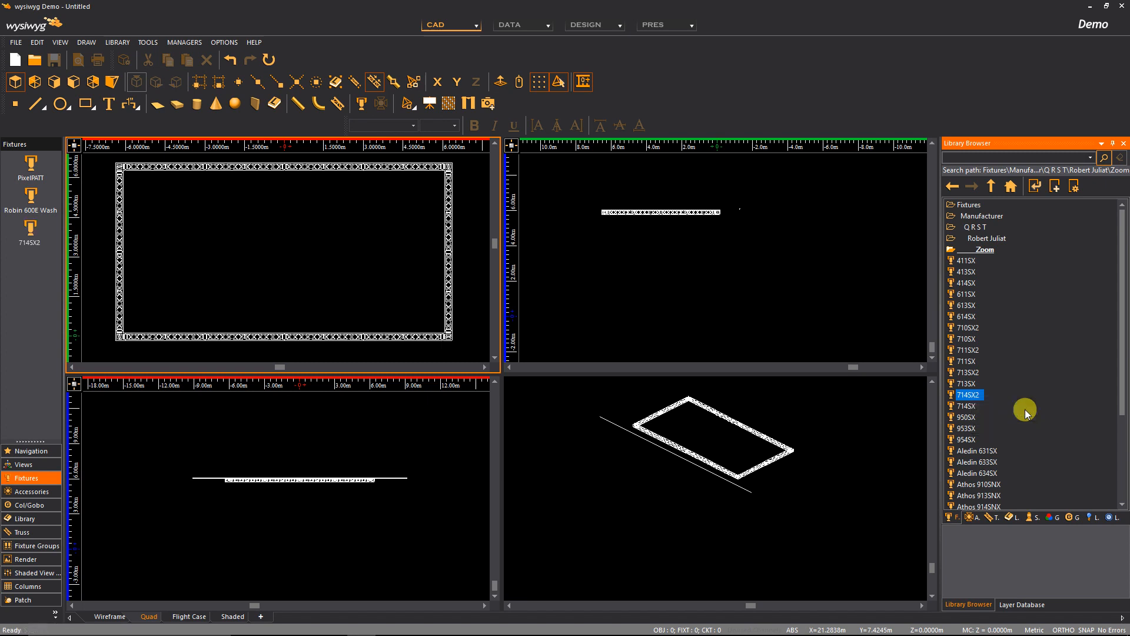
pyautogui.click(29, 231)
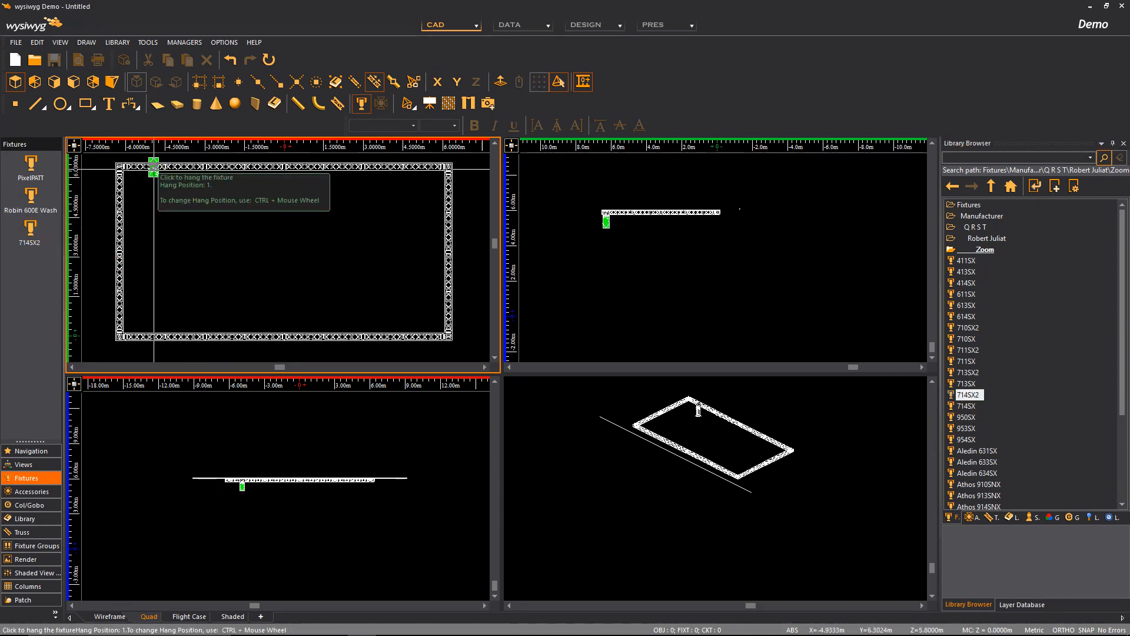
pyautogui.scroll(-3, 218, 318)
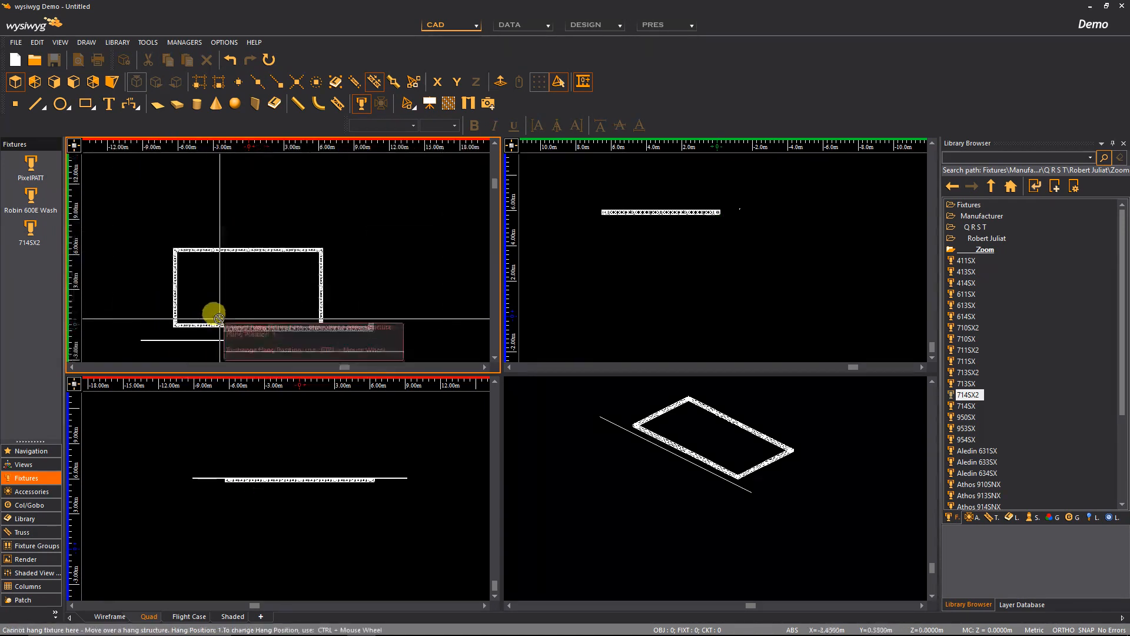
pyautogui.scroll(-1, 218, 319)
pyautogui.scroll(2, 183, 341)
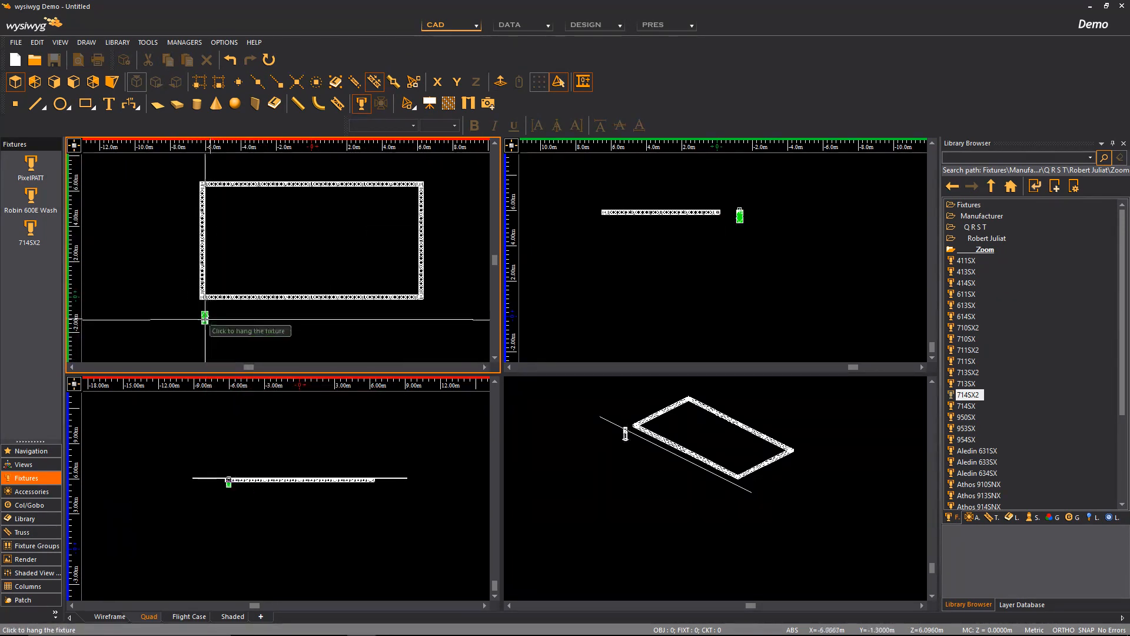
pyautogui.click(195, 318)
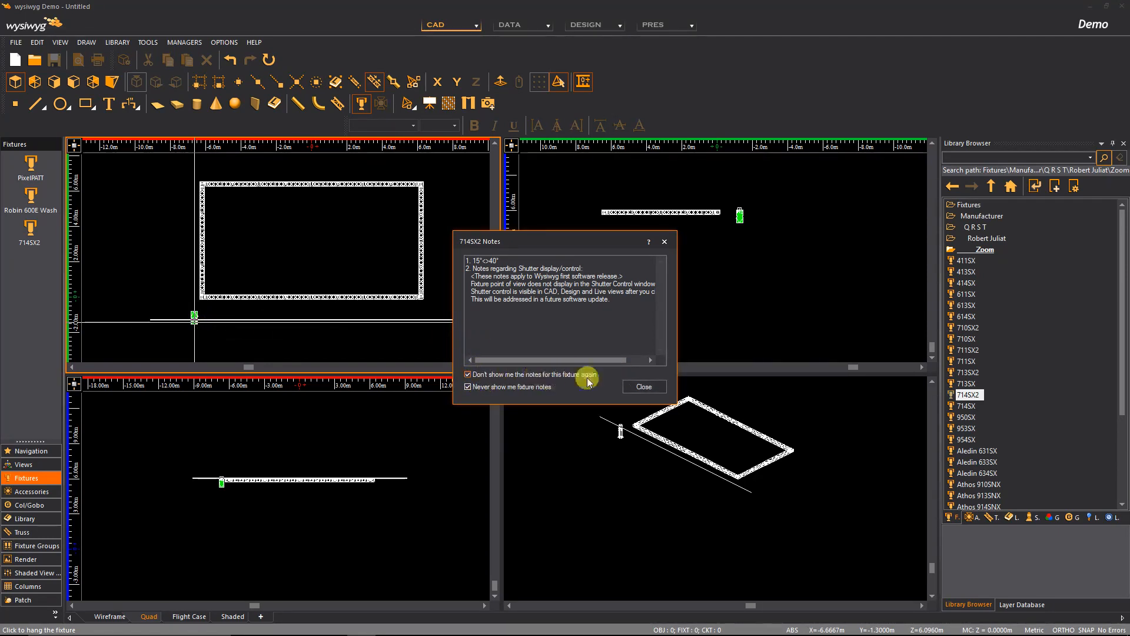
pyautogui.click(641, 384)
# Step: Hang eight more 714SX2 fixtures along the pipe up to just past the truss corner and select all nine fixtures
pyautogui.click(216, 318)
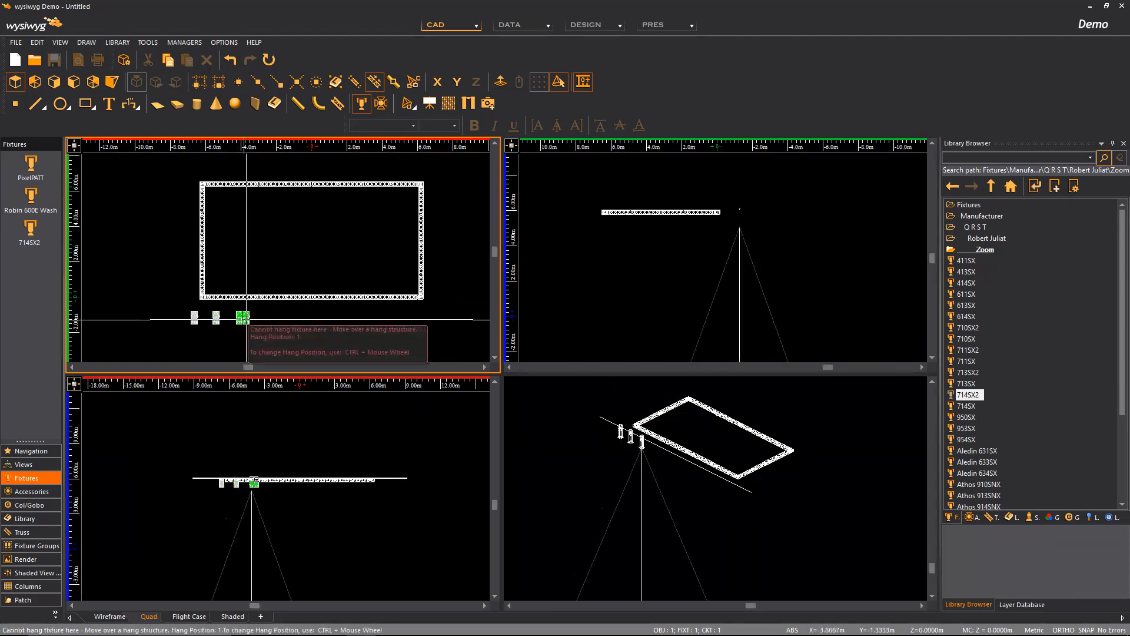
pyautogui.click(239, 317)
pyautogui.click(266, 318)
pyautogui.click(298, 318)
pyautogui.click(329, 318)
pyautogui.click(360, 318)
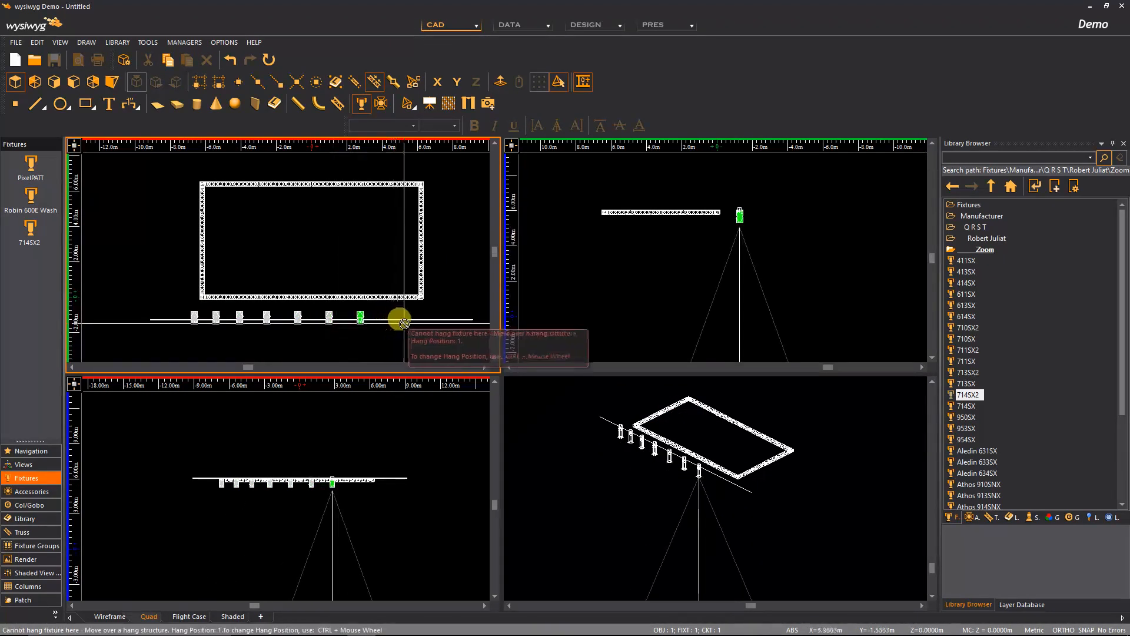
pyautogui.click(398, 318)
pyautogui.click(428, 318)
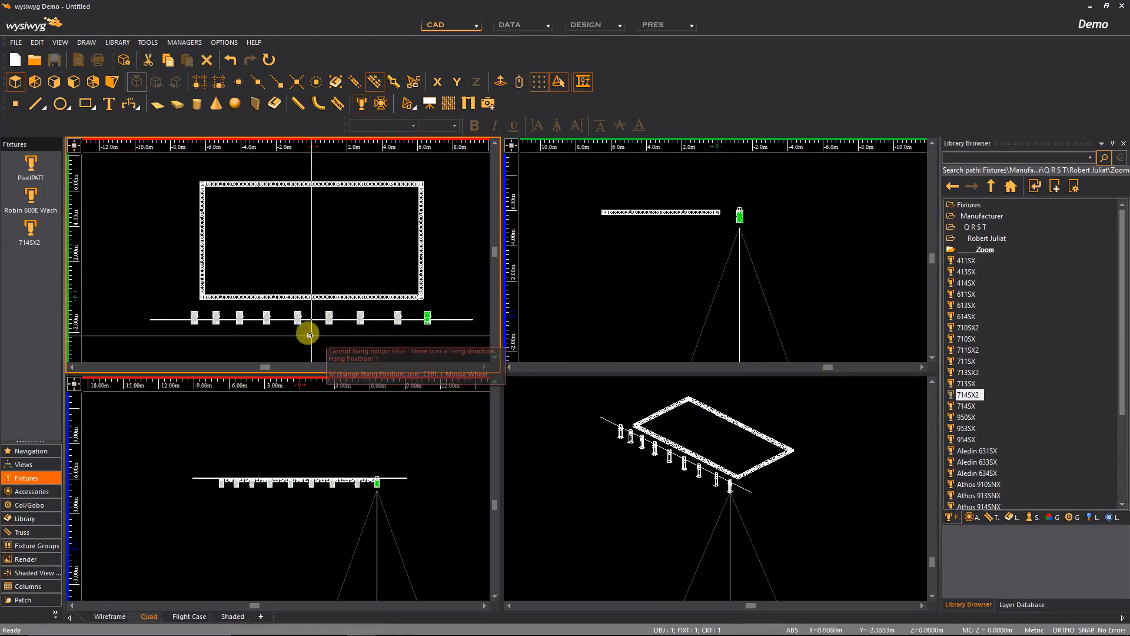
pyautogui.press('Escape')
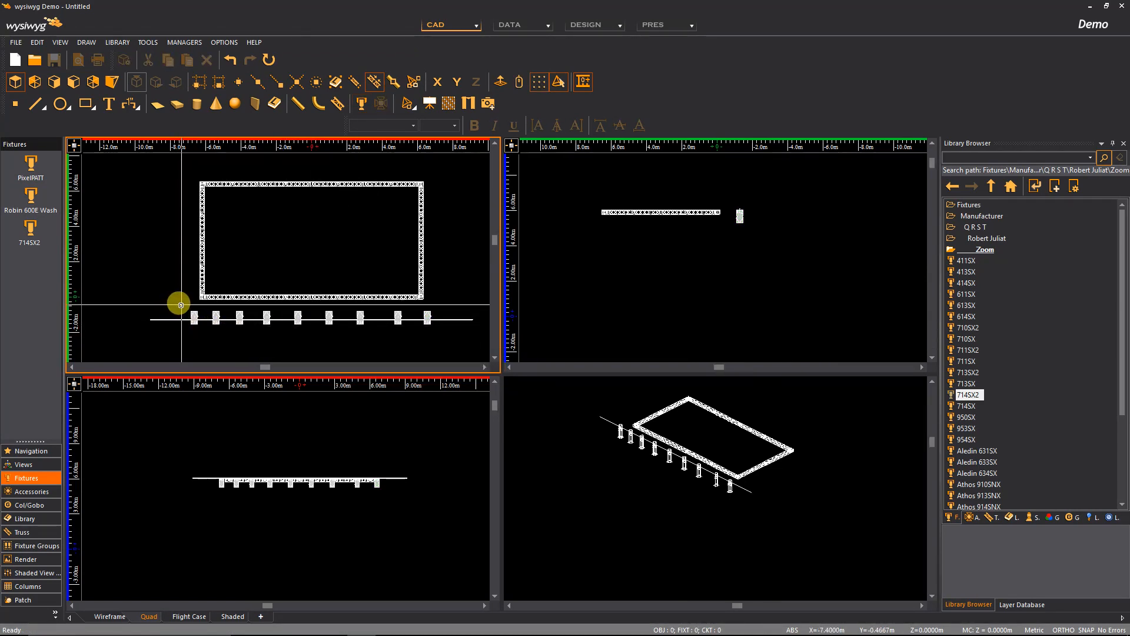
pyautogui.moveTo(177, 302); pyautogui.dragTo(446, 337)
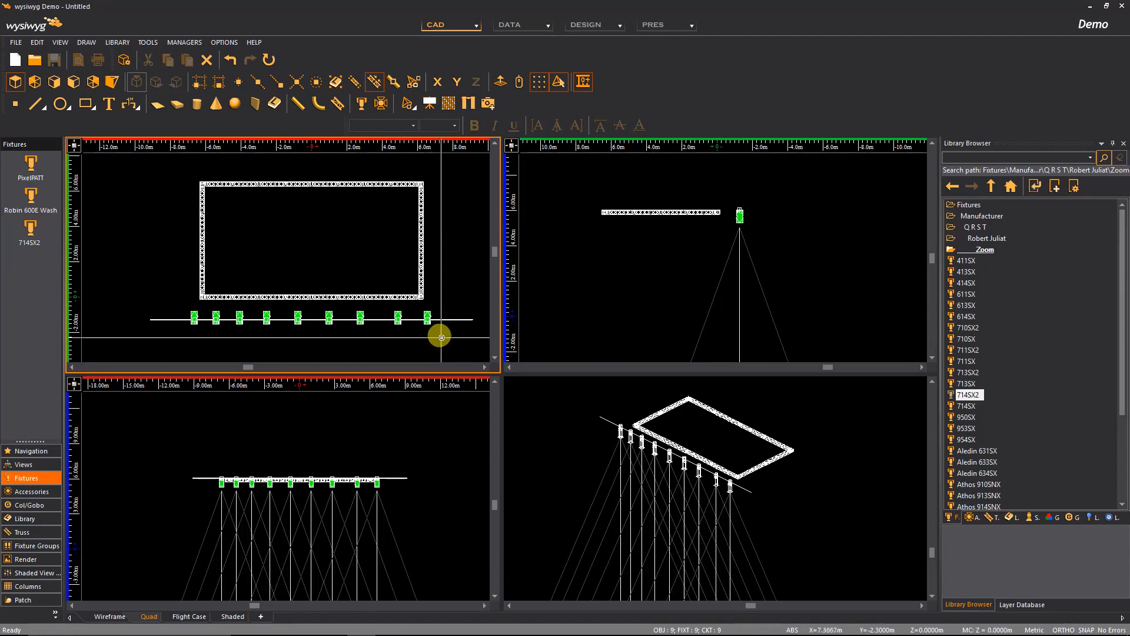
# Step: Try distributing the nine fixtures between two points on the pipe, about X -6 m and 6 m, and undo the distribution
pyautogui.click(148, 43)
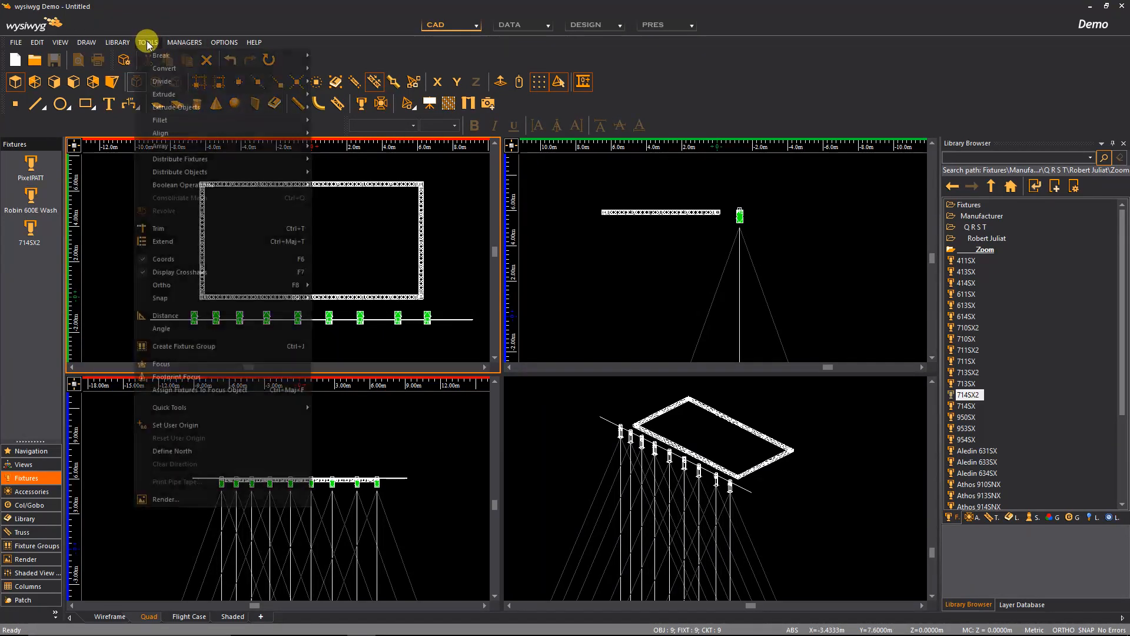
pyautogui.moveTo(196, 163)
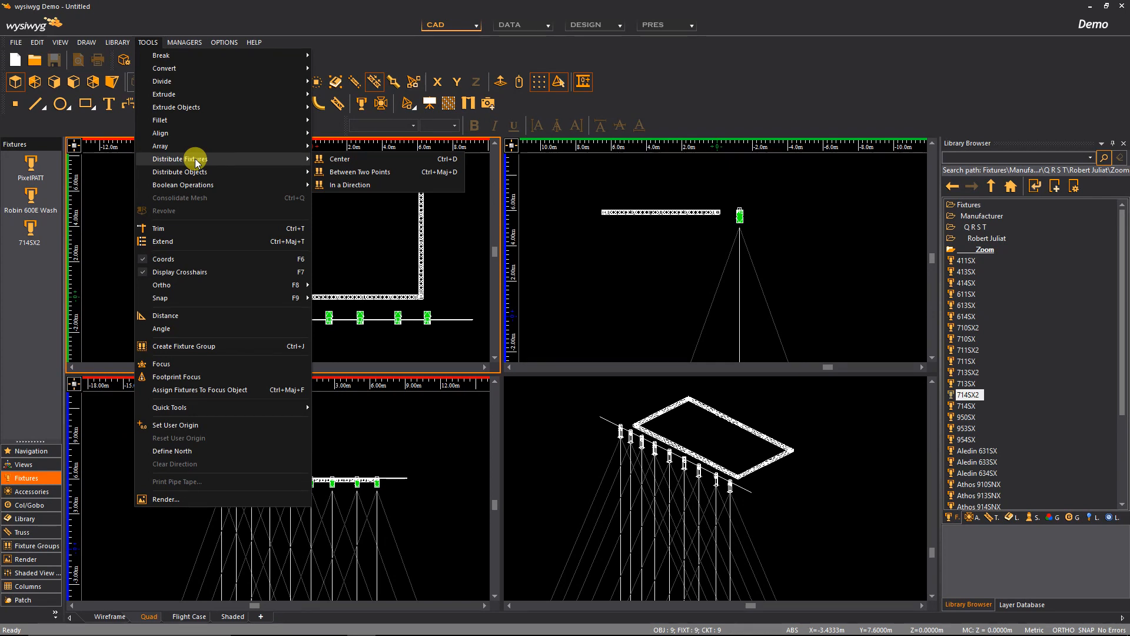
pyautogui.click(356, 171)
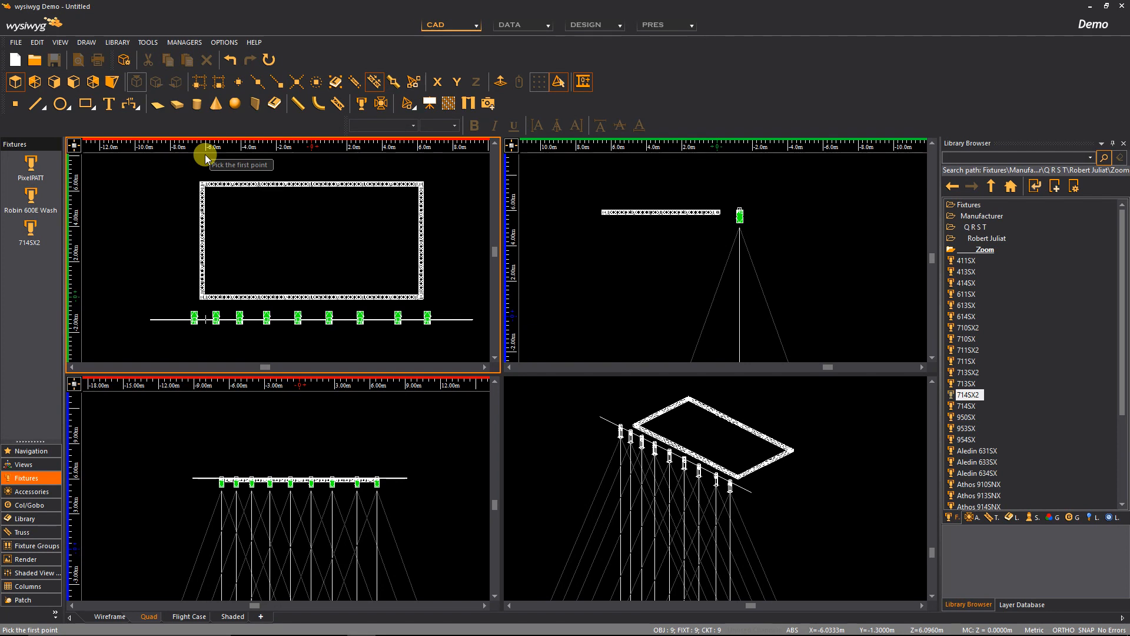
pyautogui.scroll(2, 204, 155)
pyautogui.scroll(1, 204, 164)
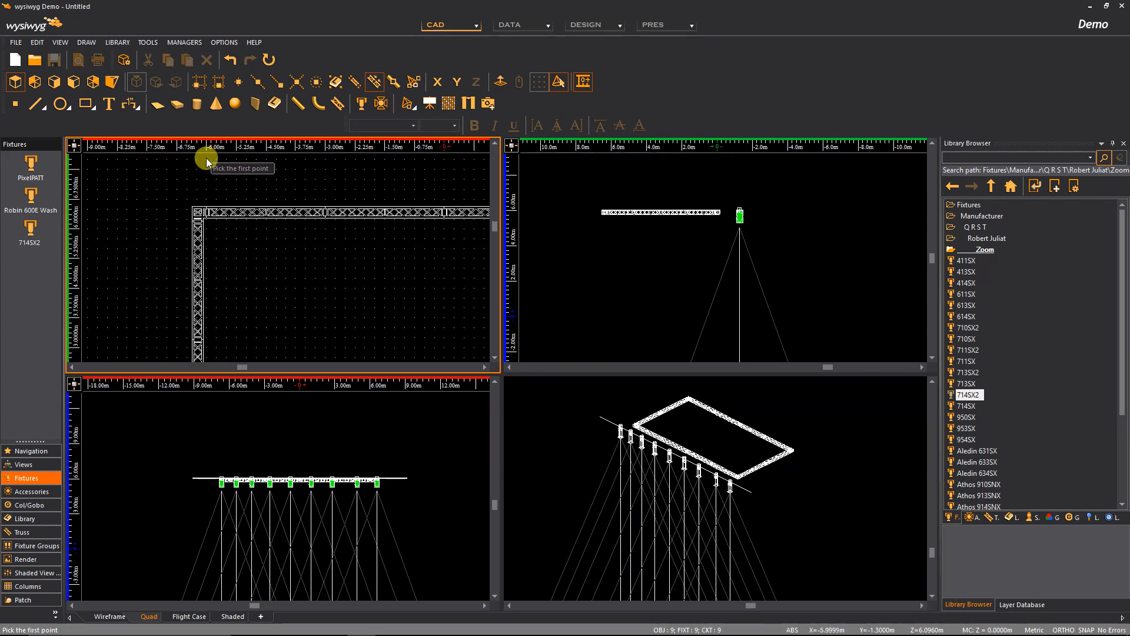
pyautogui.click(206, 157)
pyautogui.scroll(-4, 320, 225)
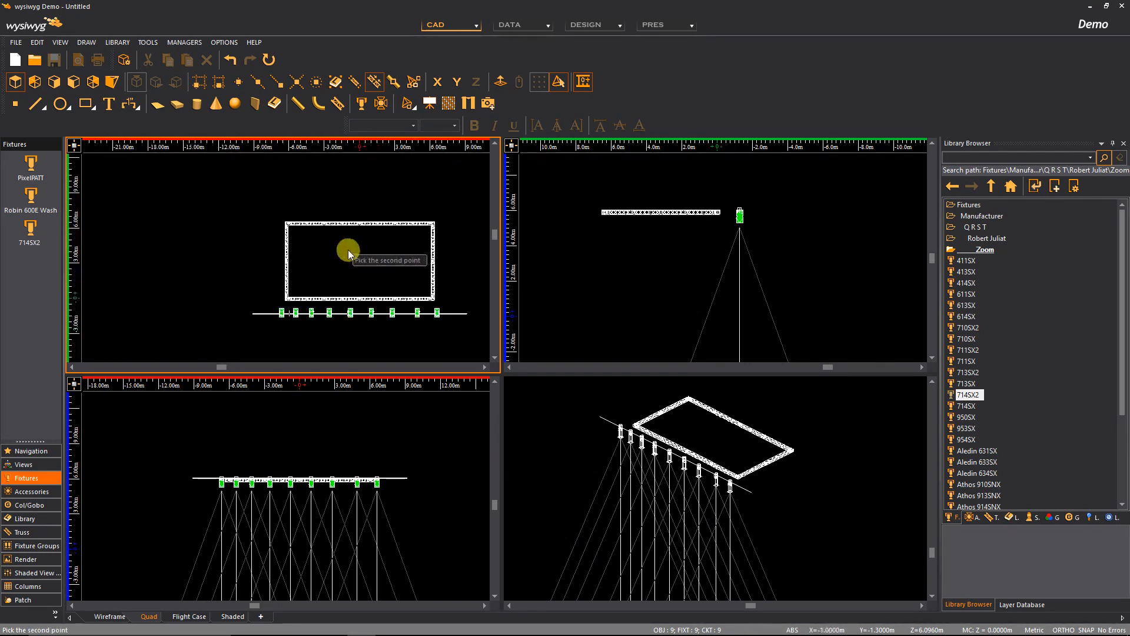
pyautogui.scroll(4, 444, 157)
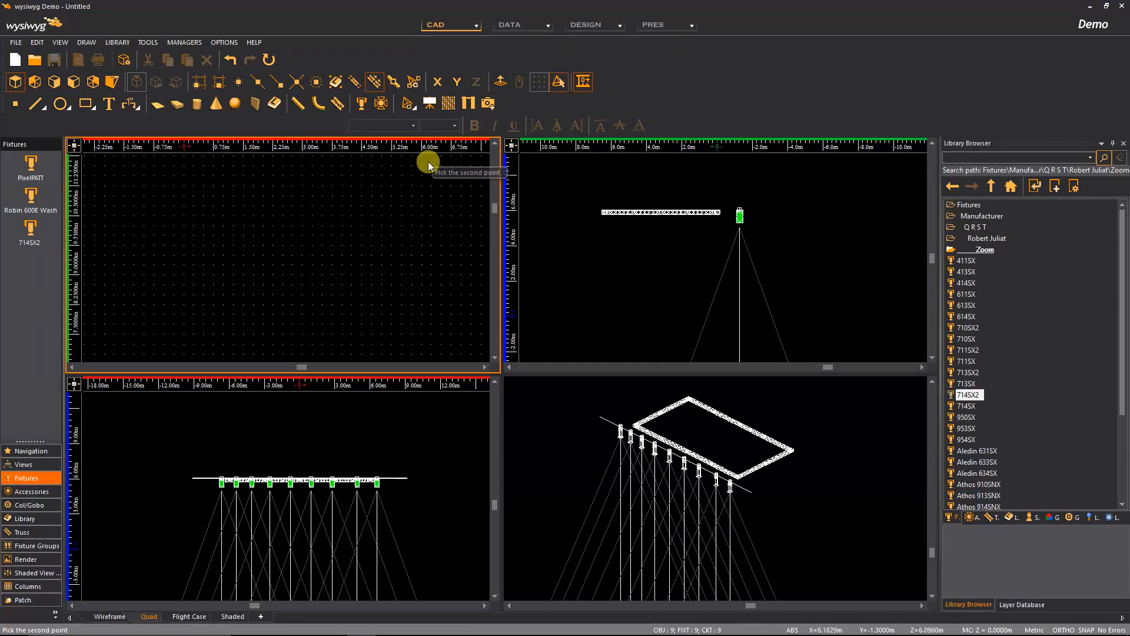
pyautogui.click(421, 156)
pyautogui.scroll(-4, 302, 272)
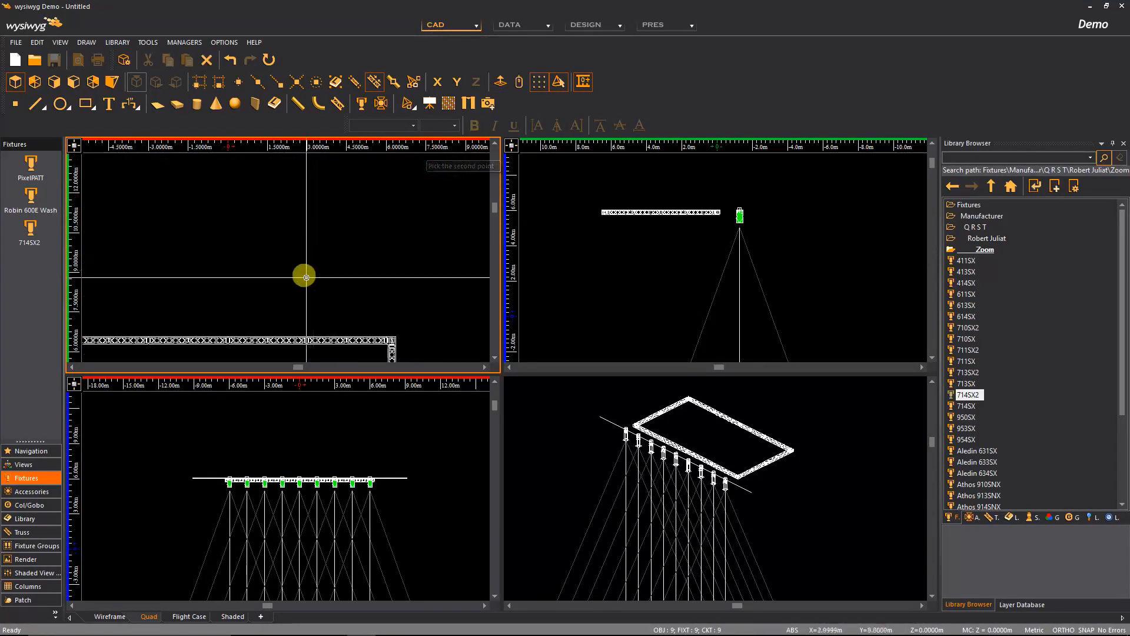
pyautogui.scroll(5, 277, 353)
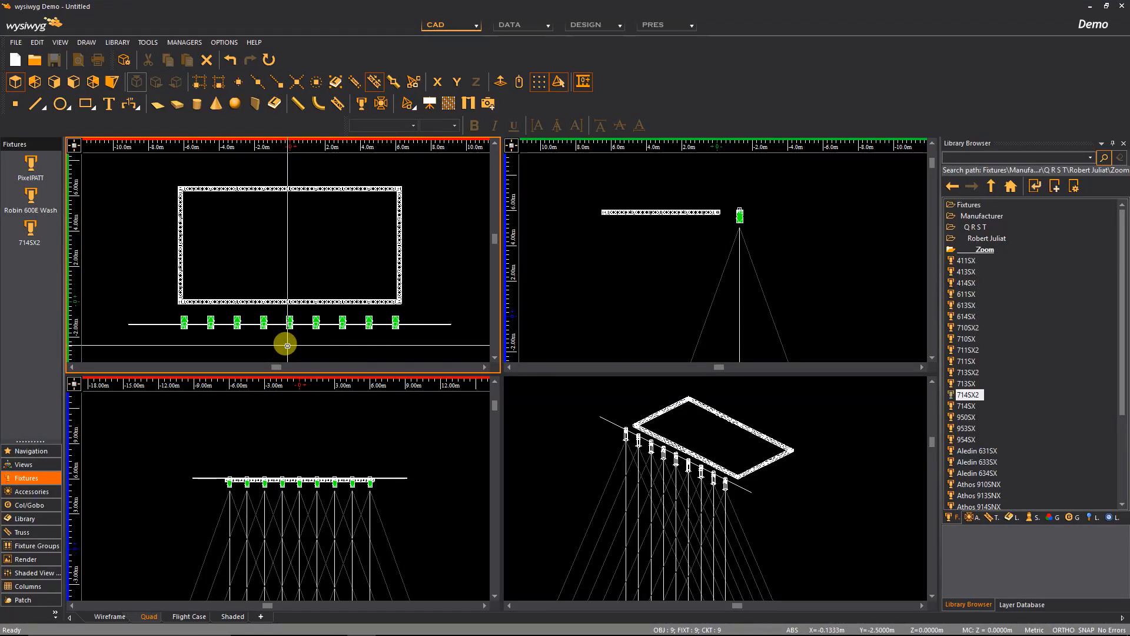
pyautogui.hotkey('ctrl', 'z')
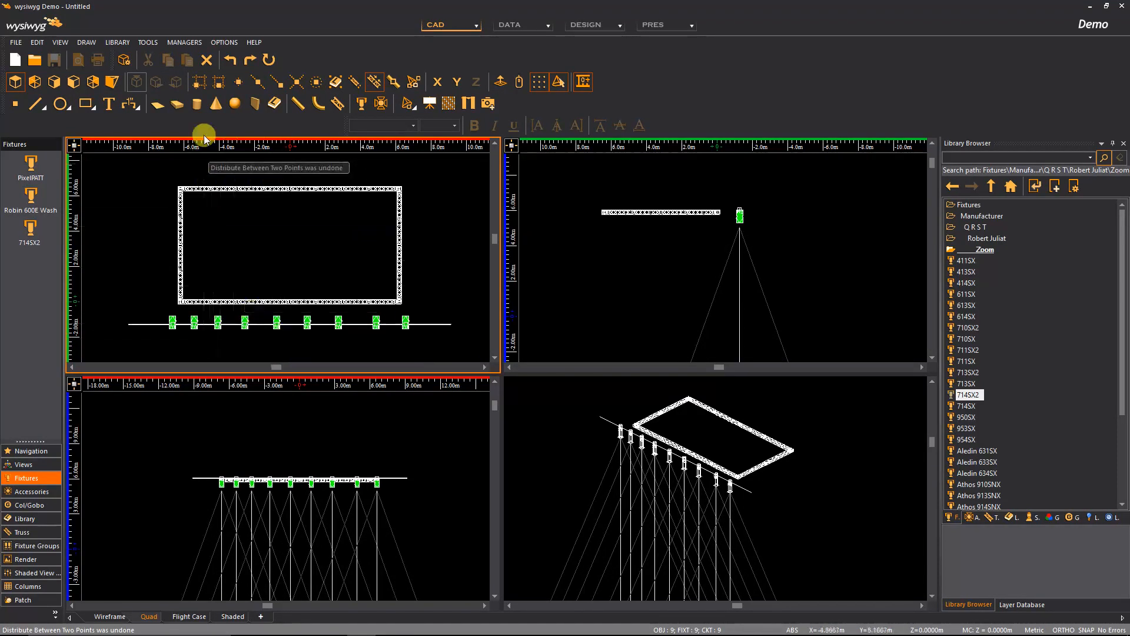
# Step: Distribute the nine selected fixtures around the pipe's centre at about X 0 m with 1 m spacing
pyautogui.click(148, 42)
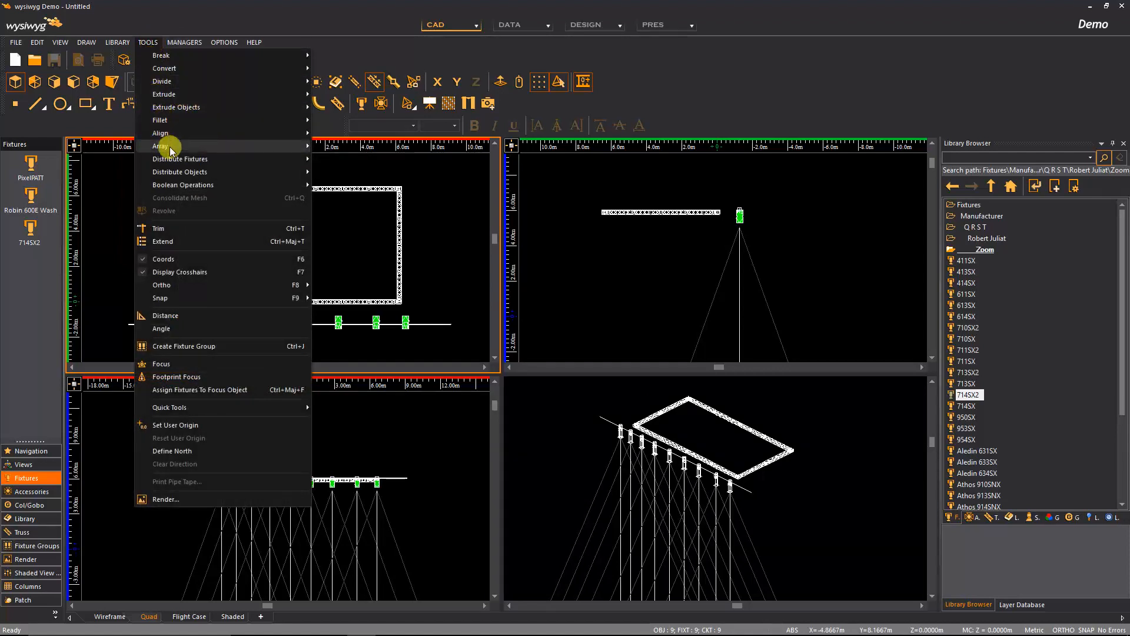
pyautogui.moveTo(175, 162)
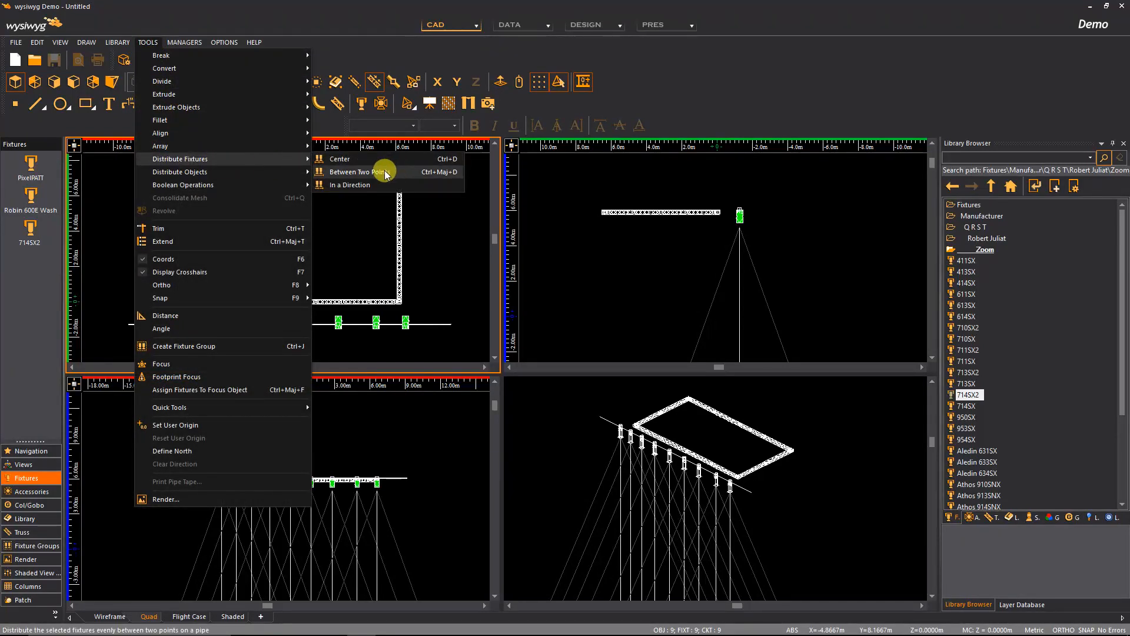
pyautogui.click(355, 160)
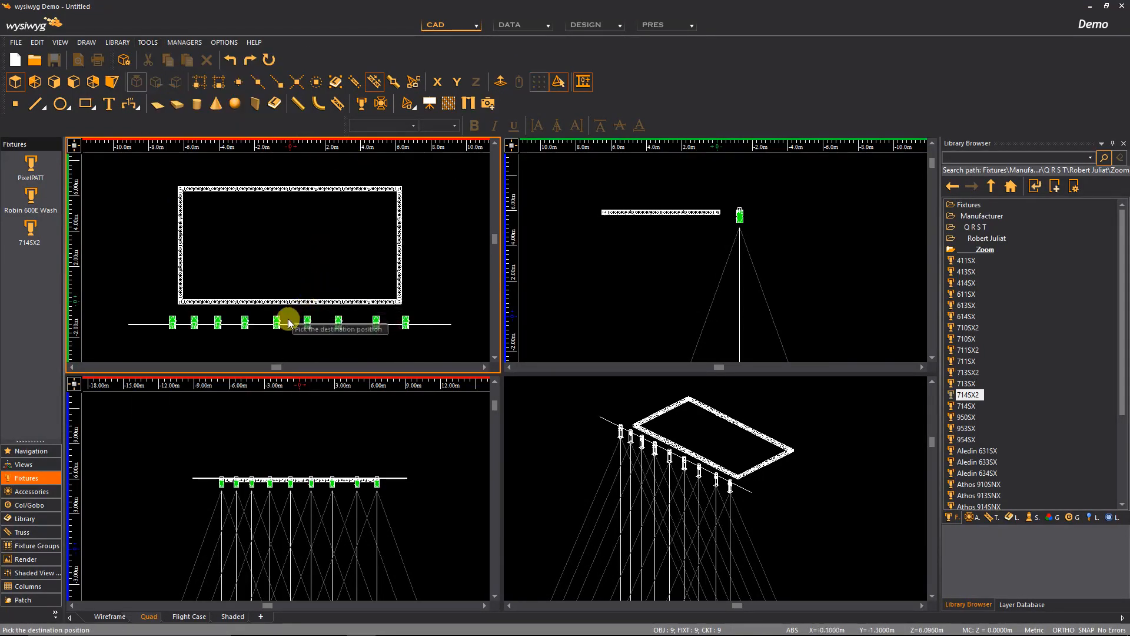
pyautogui.click(288, 156)
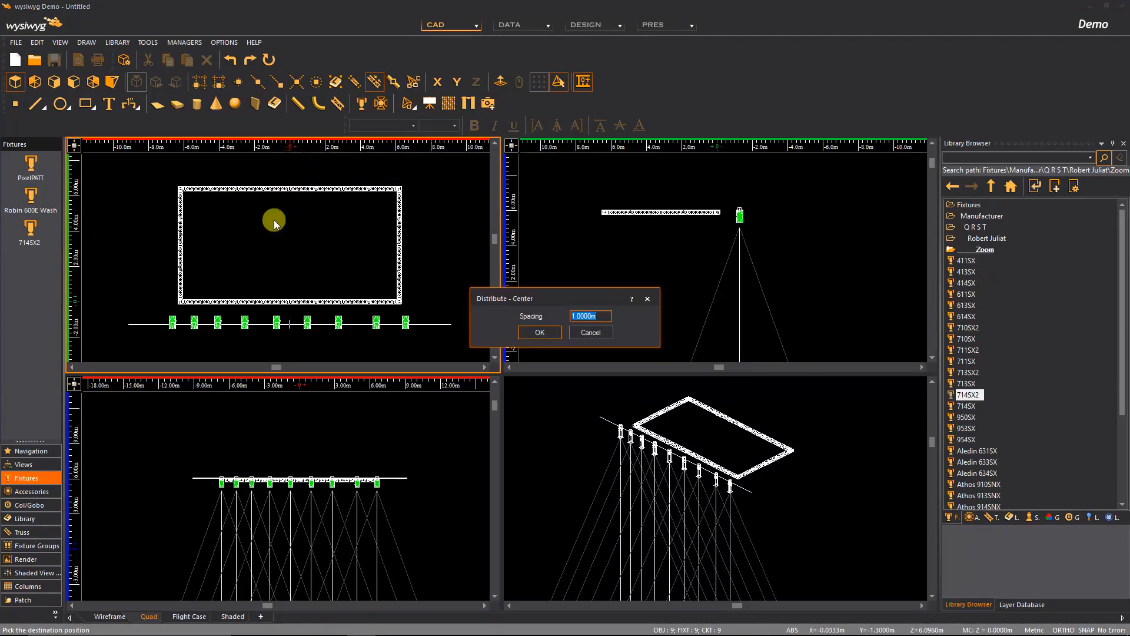
pyautogui.click(540, 332)
pyautogui.click(439, 291)
pyautogui.scroll(1, 275, 344)
pyautogui.scroll(-2, 312, 322)
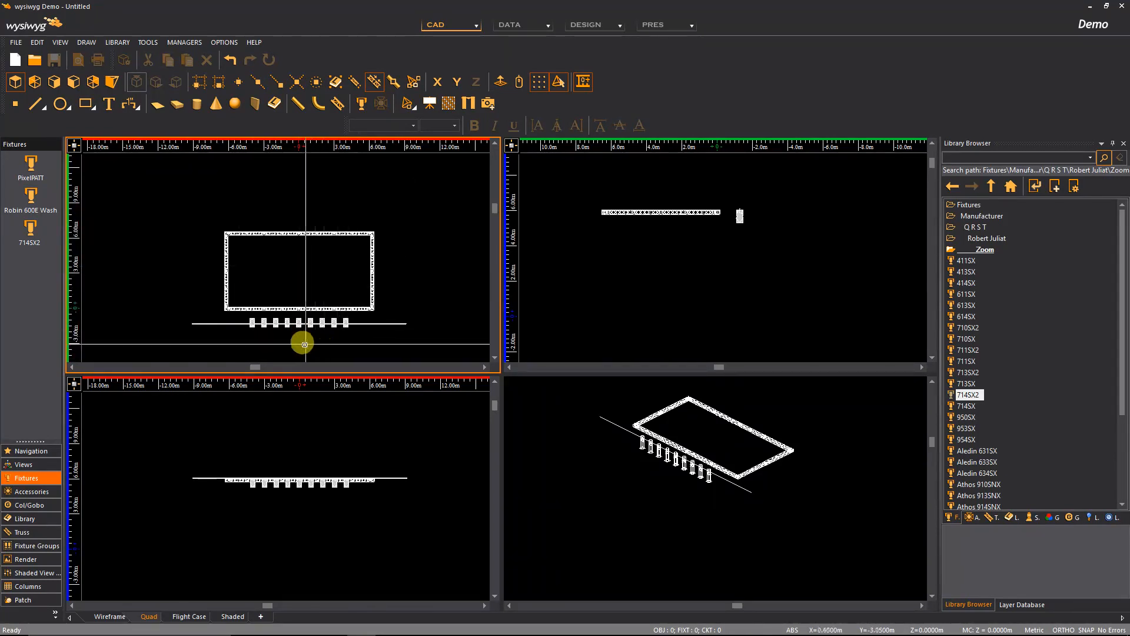
pyautogui.scroll(1, 298, 333)
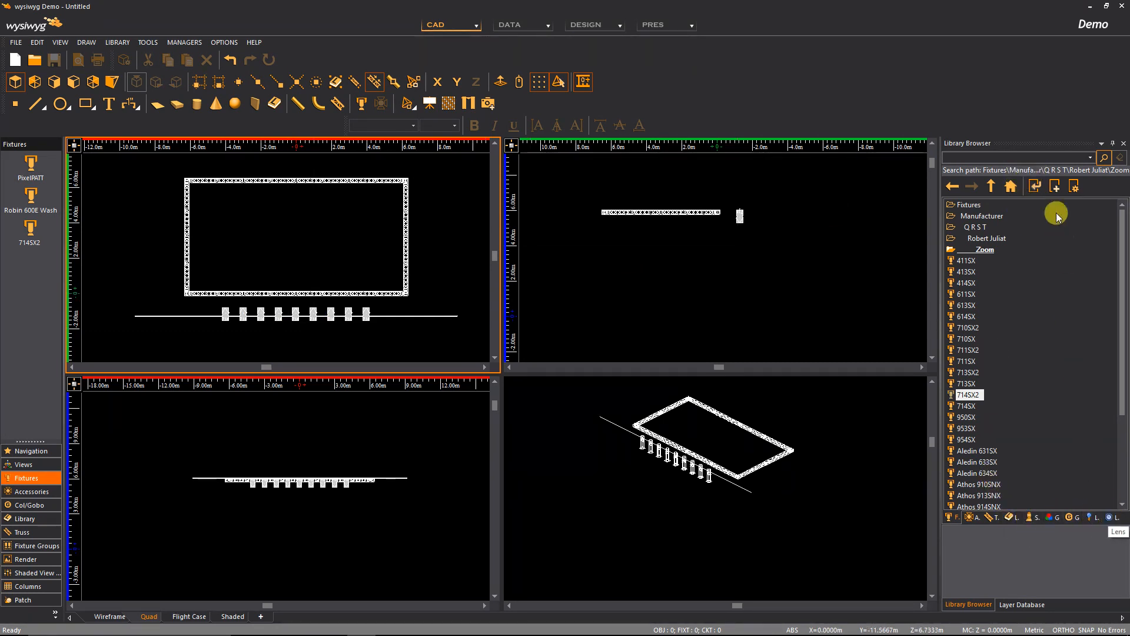
# Step: Create a new layer named TRAD in the Ungrouped layer group
pyautogui.click(1022, 605)
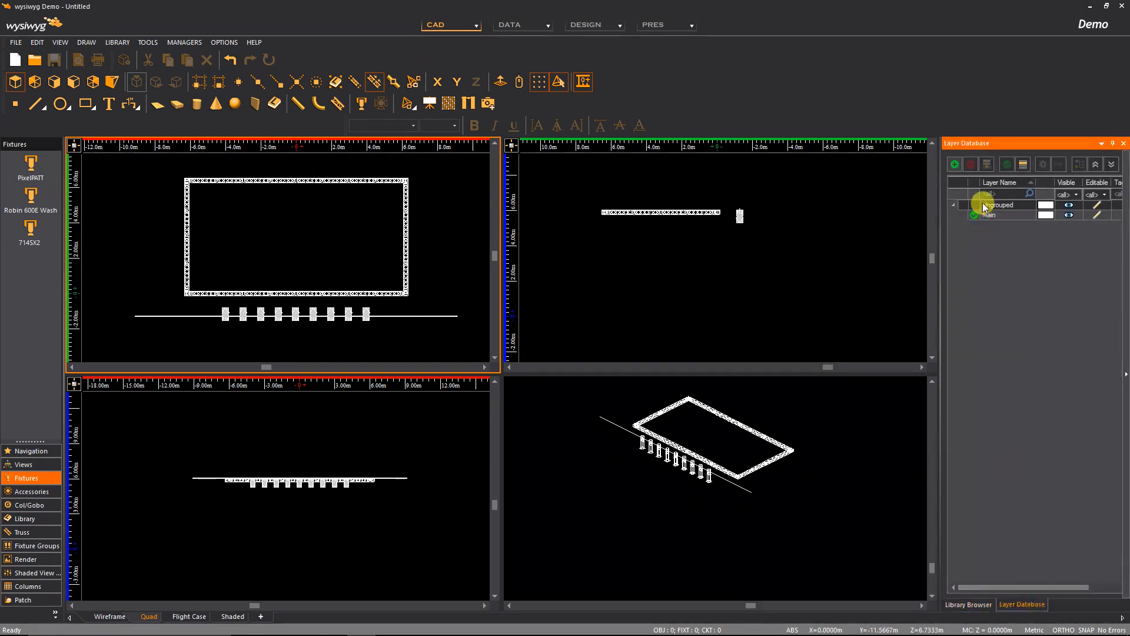
pyautogui.click(955, 166)
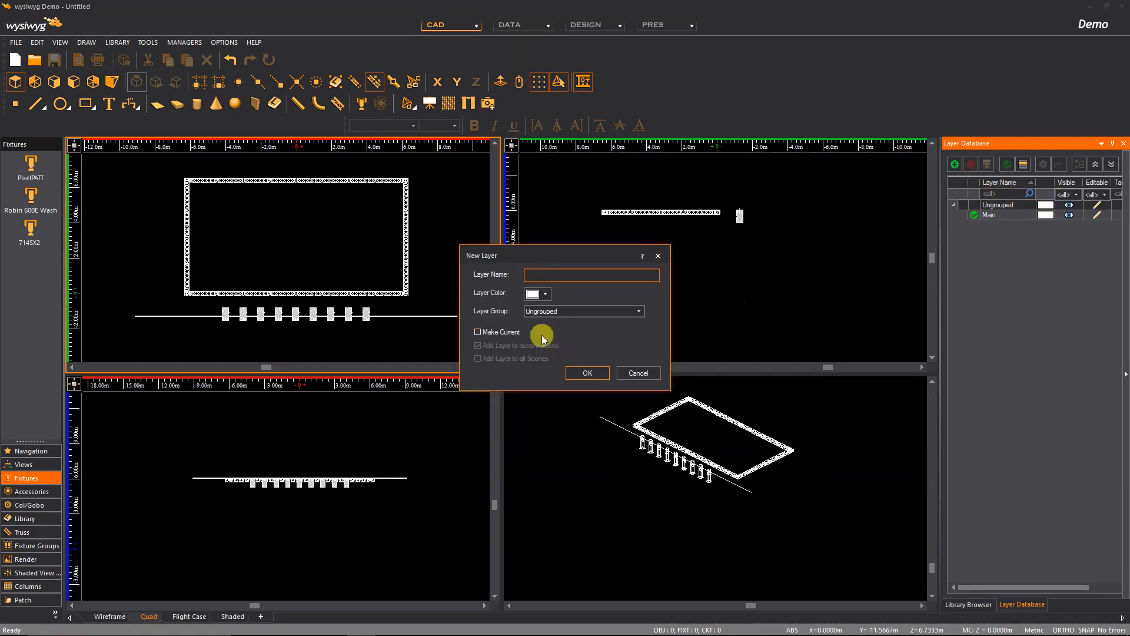
pyautogui.write('TRAD')
pyautogui.press('Return')
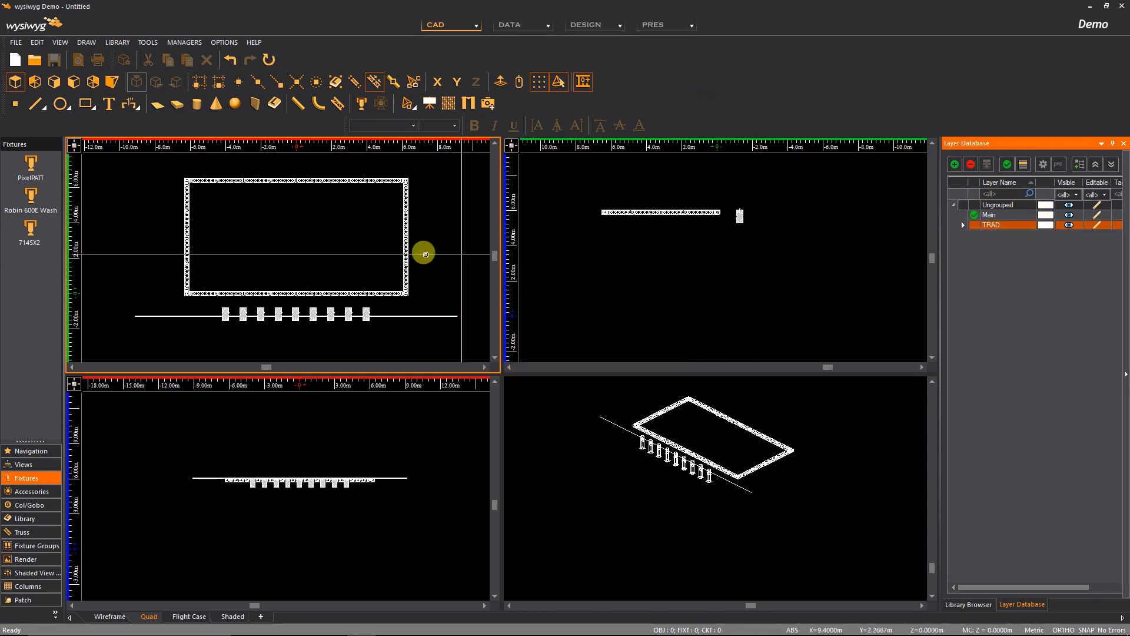
# Step: Select all nine 714SX2 fixtures on the pipe and assign them to the TRAD layer in their properties
pyautogui.click(390, 335)
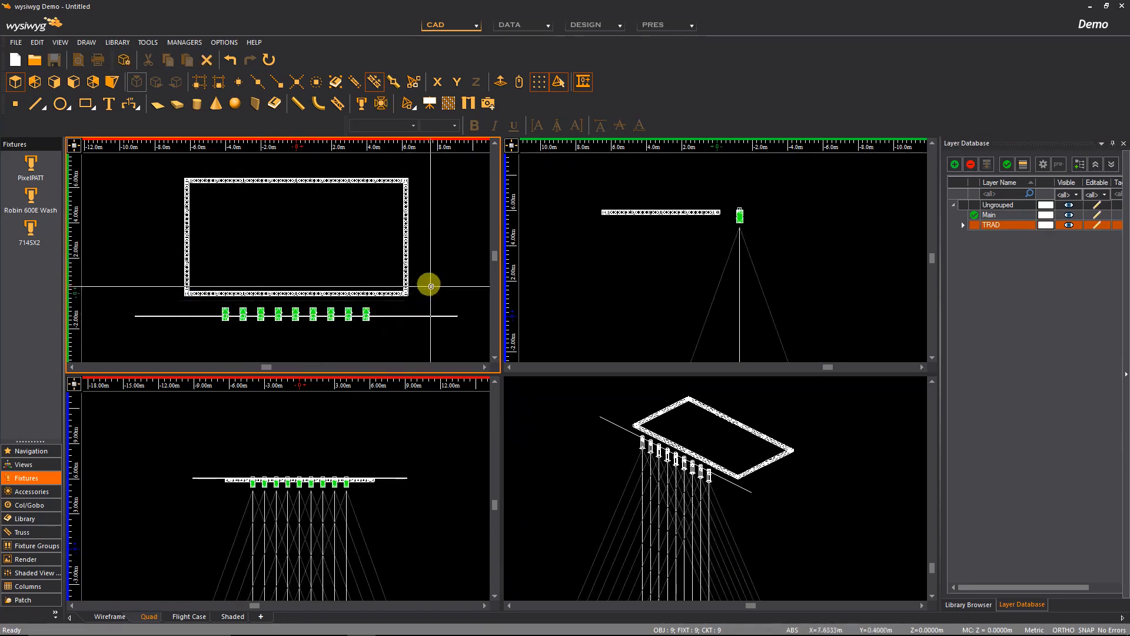
pyautogui.rightClick(432, 290)
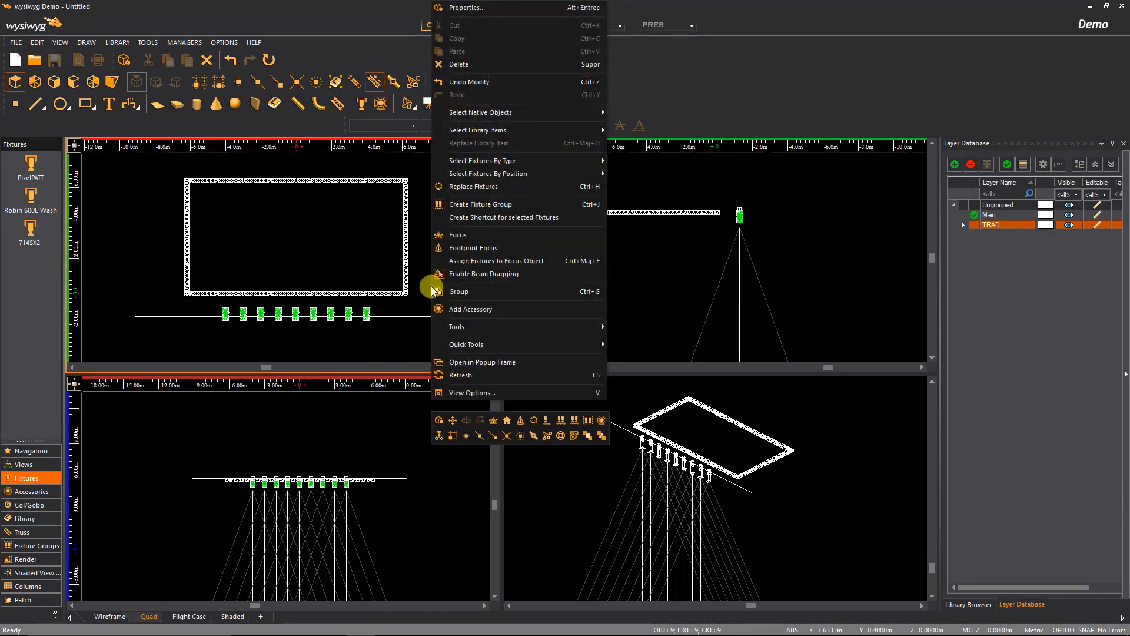
pyautogui.click(480, 8)
pyautogui.click(402, 211)
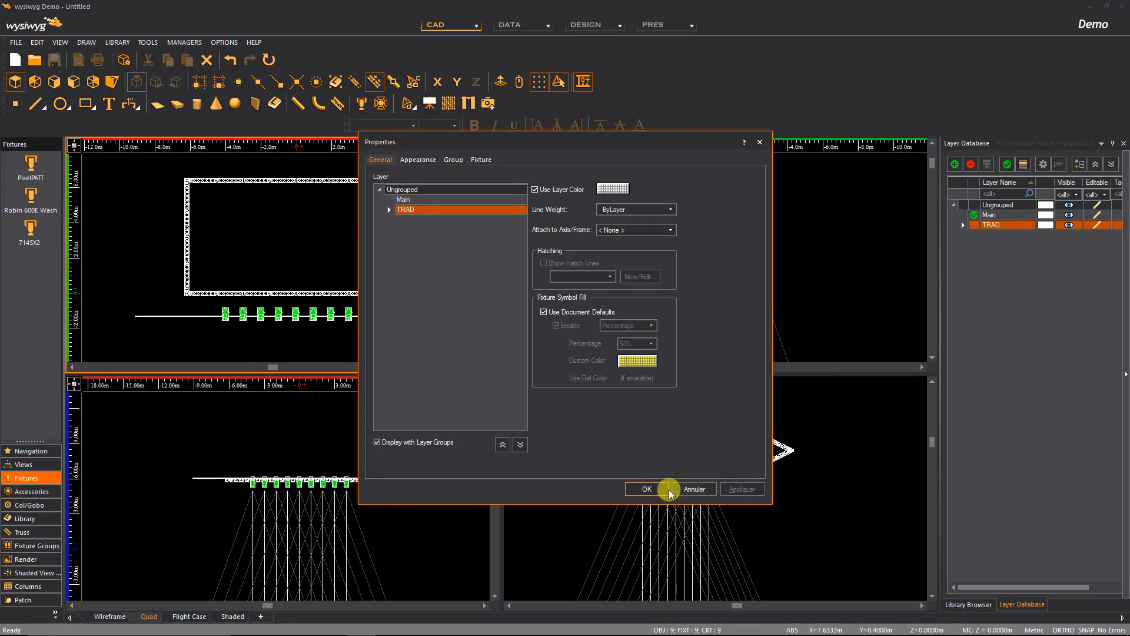
pyautogui.click(647, 489)
pyautogui.click(316, 322)
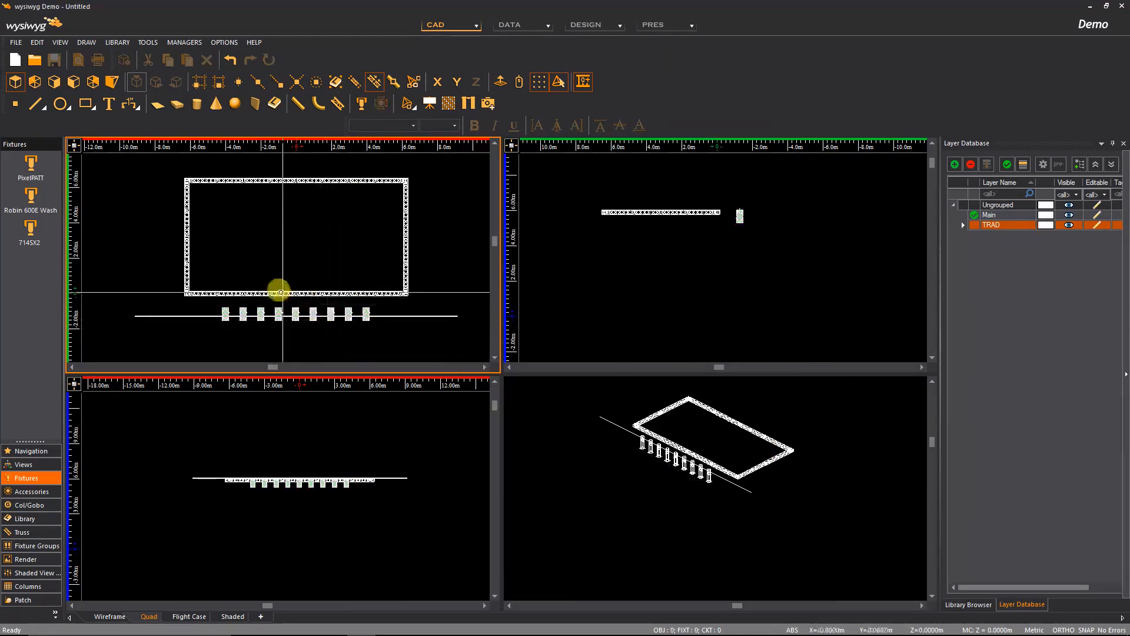
# Step: Hide the TRAD layer to check which fixtures belong to it and show it again
pyautogui.click(1069, 225)
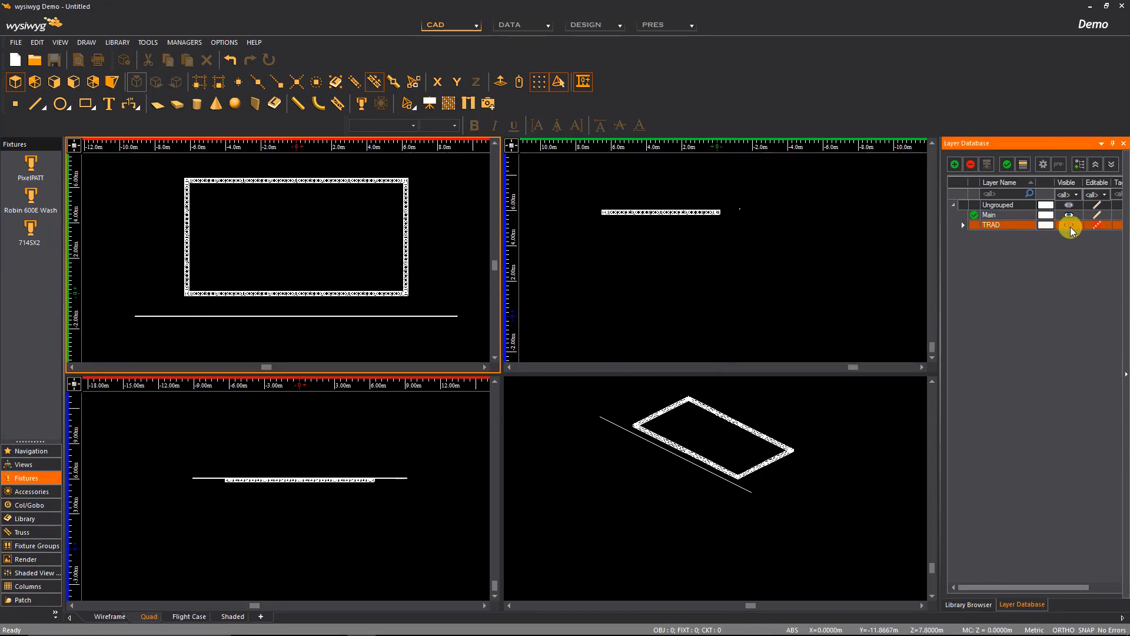
pyautogui.click(1070, 227)
pyautogui.click(1070, 226)
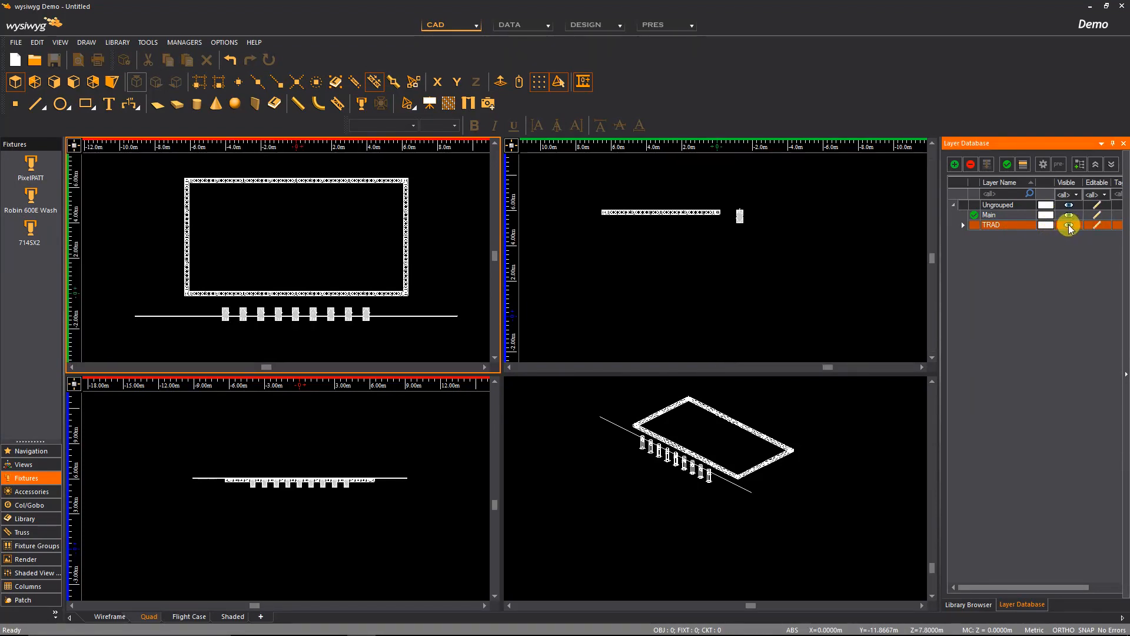
# Step: Lock the TRAD layer against editing and make it editable again
pyautogui.click(1069, 225)
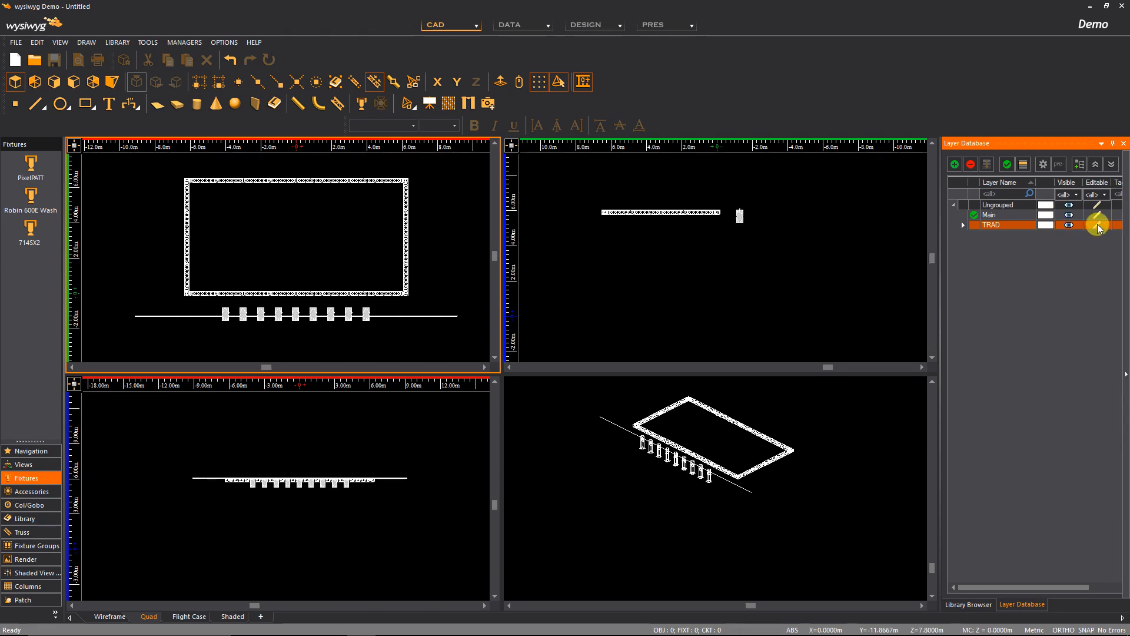
pyautogui.click(1099, 226)
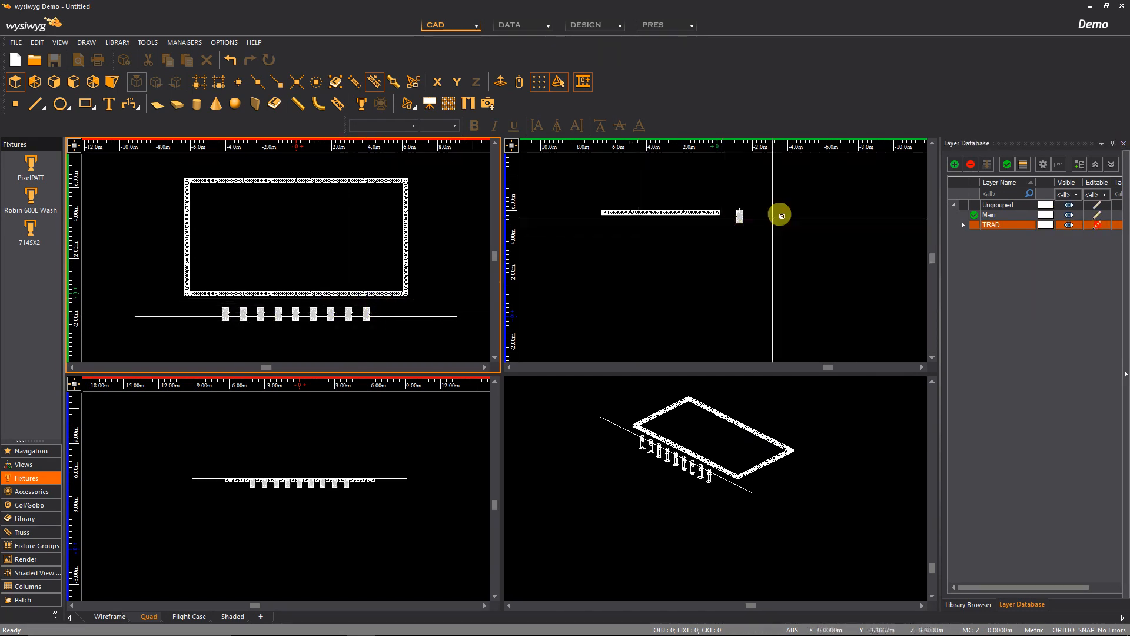
pyautogui.click(1091, 225)
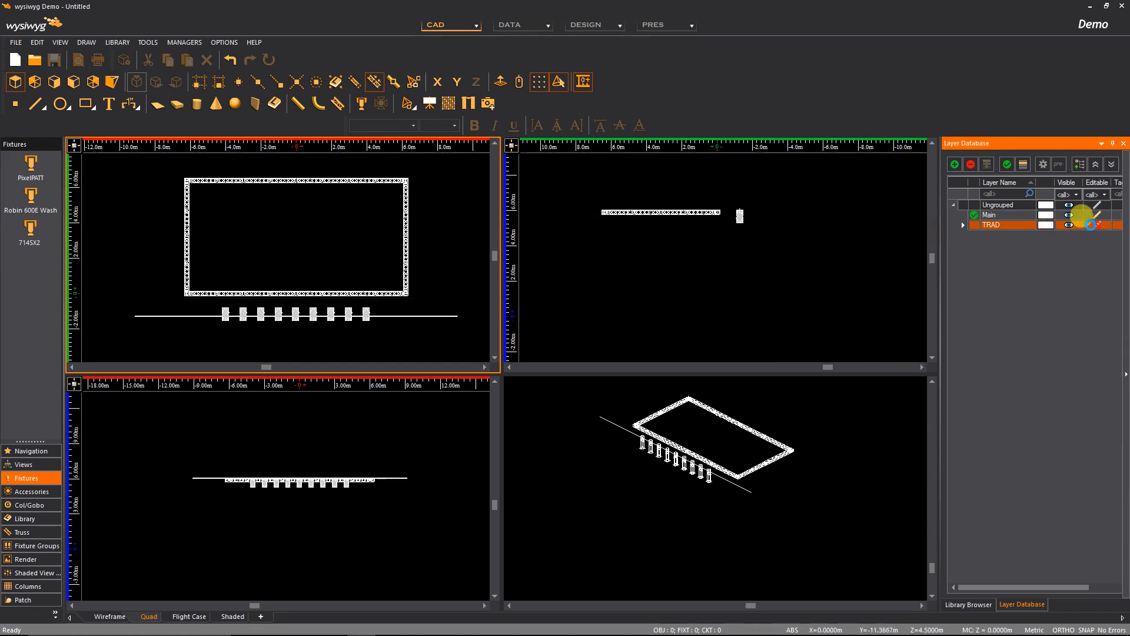
# Step: Colour the TRAD layer orange to check its fixtures in the views, and set the layer colour back to white
pyautogui.click(1050, 225)
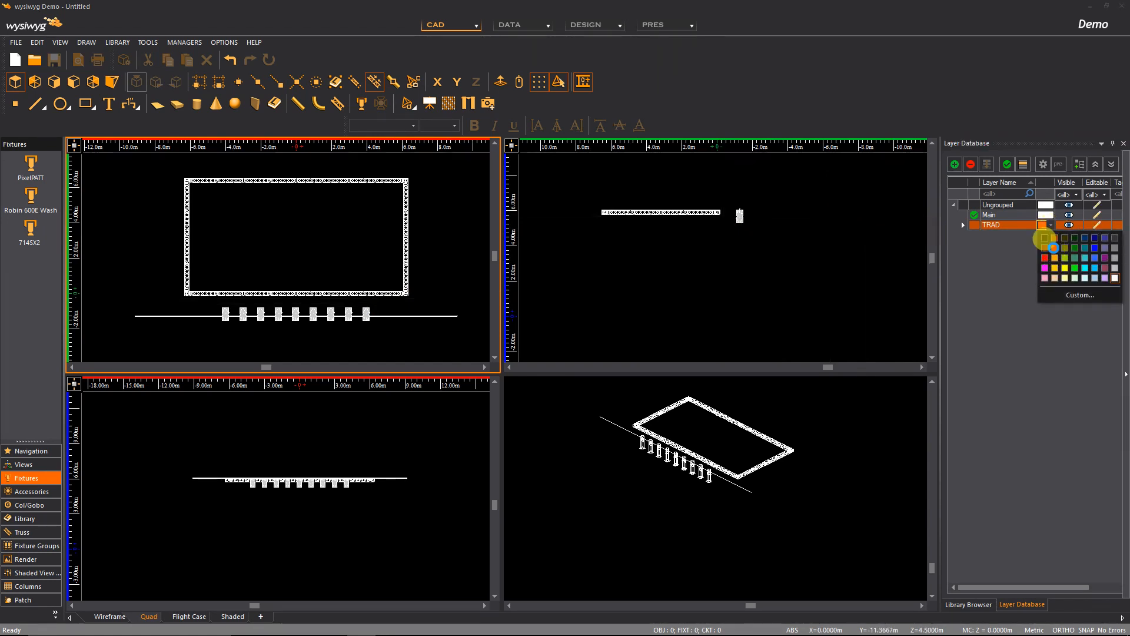
pyautogui.click(1055, 248)
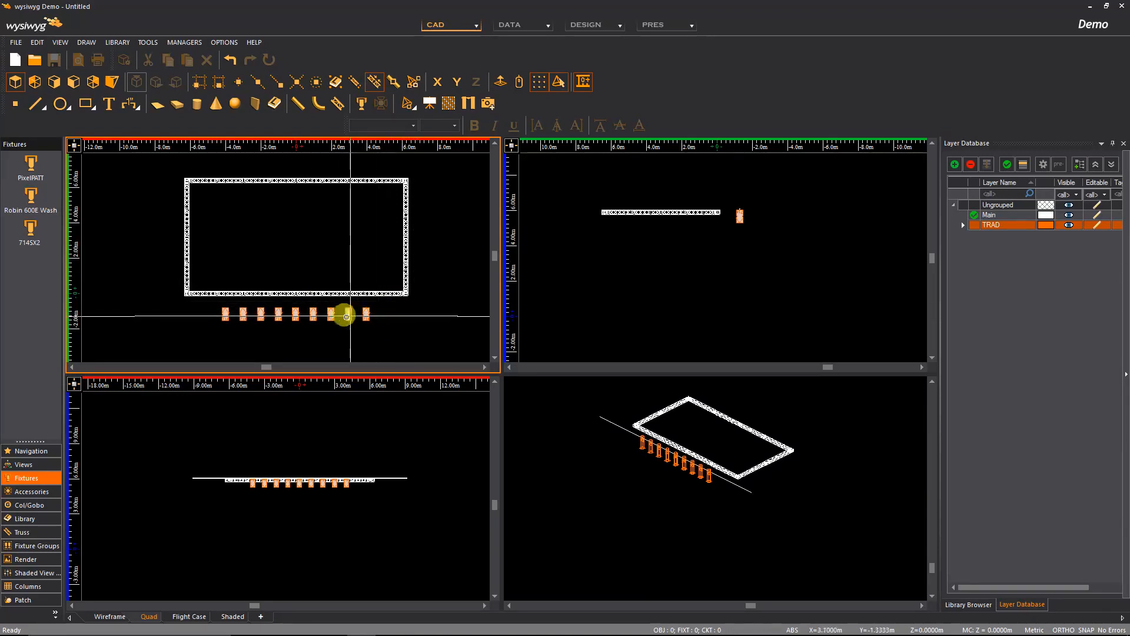
pyautogui.scroll(5, 341, 315)
pyautogui.scroll(-6, 246, 321)
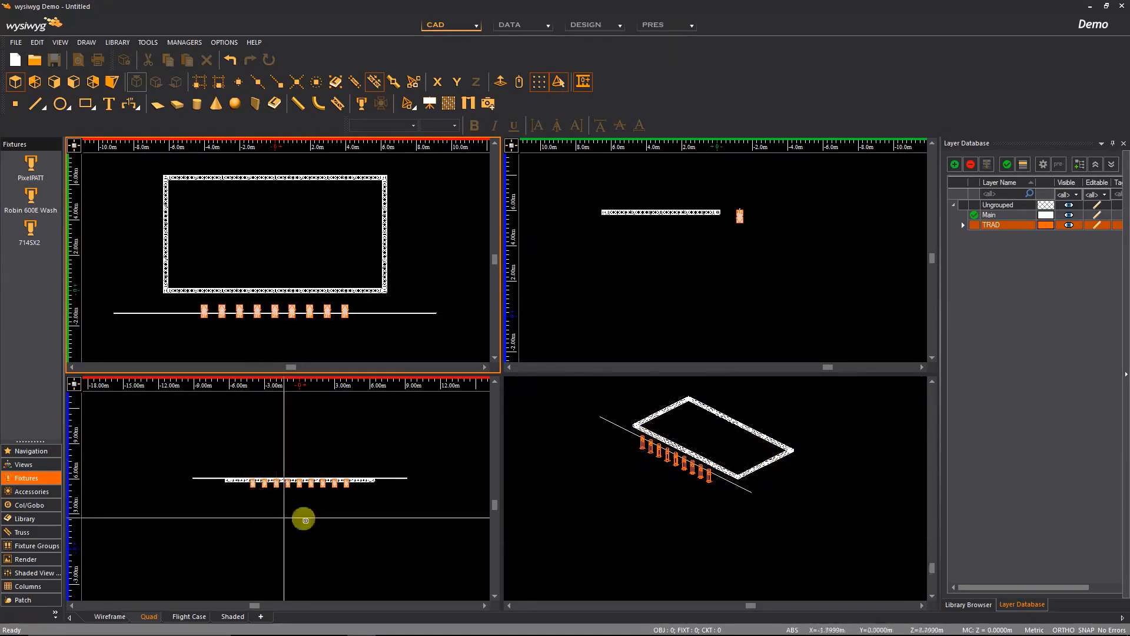
pyautogui.click(1046, 225)
pyautogui.click(1048, 227)
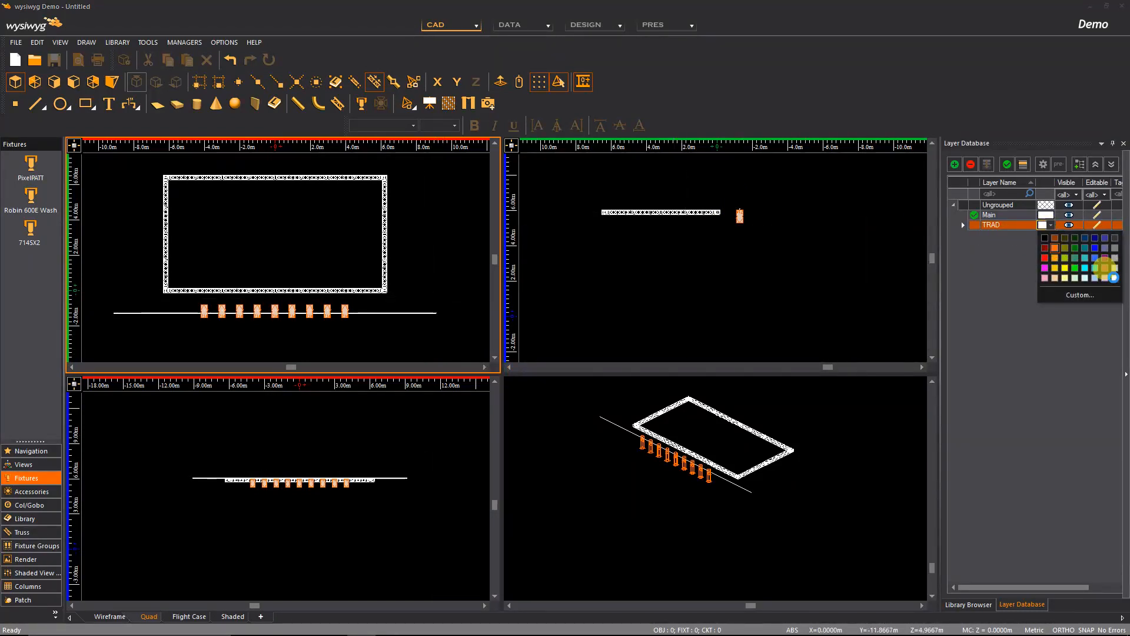
pyautogui.click(1115, 278)
# Step: Hang two Robin 600E Wash fixtures on the pipe, one between the first two 714SX2 fixtures and one between the last two
pyautogui.click(123, 252)
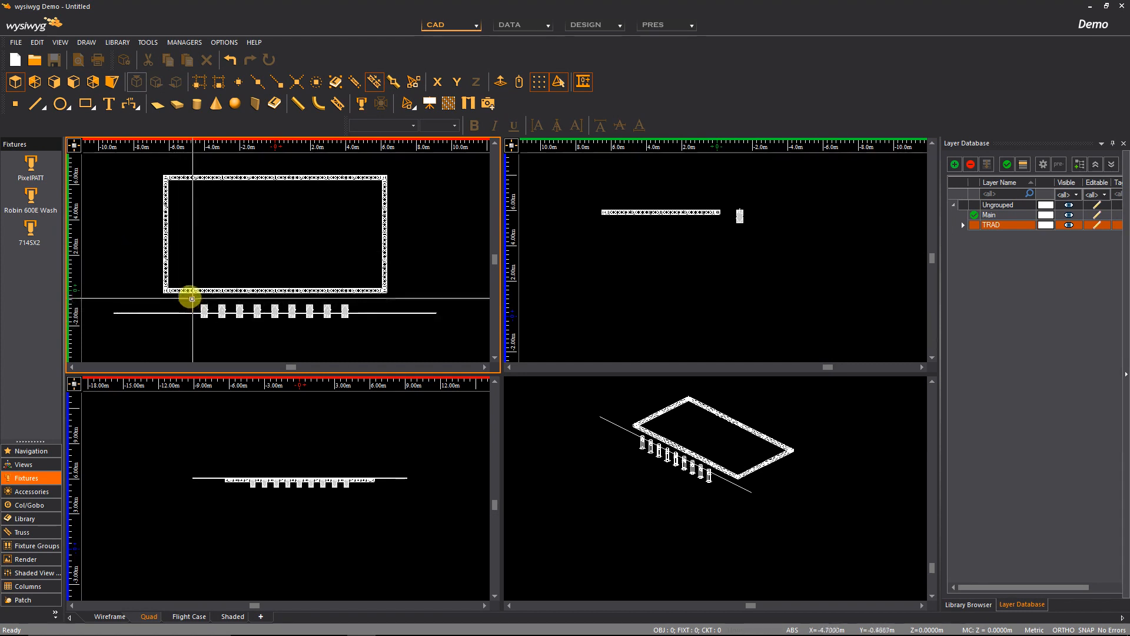
pyautogui.moveTo(192, 299); pyautogui.dragTo(361, 332)
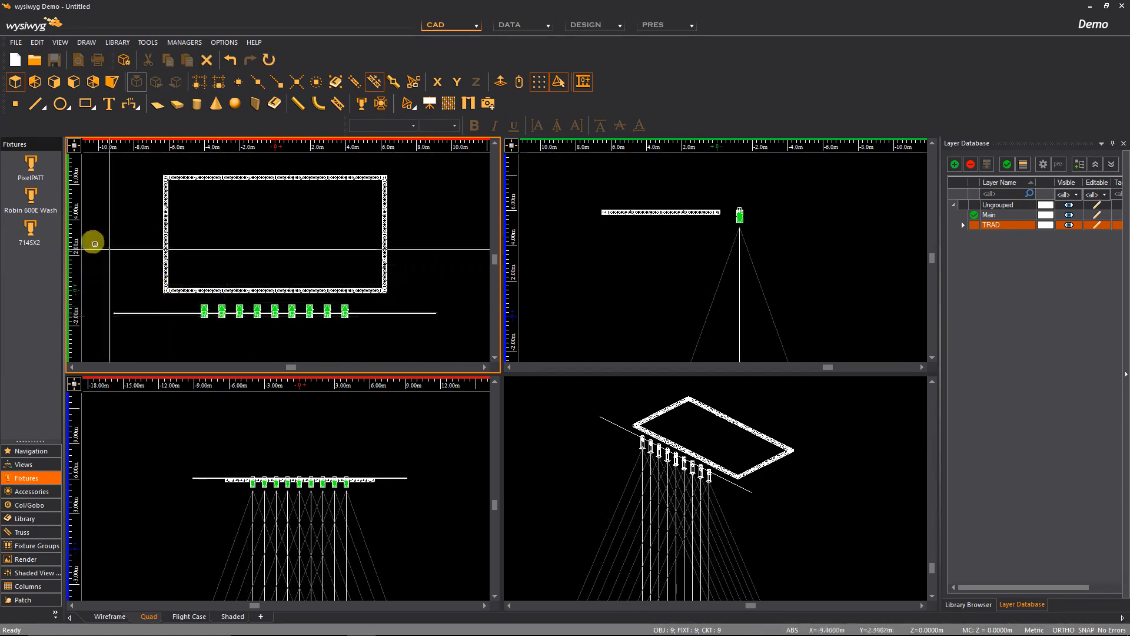
pyautogui.click(31, 199)
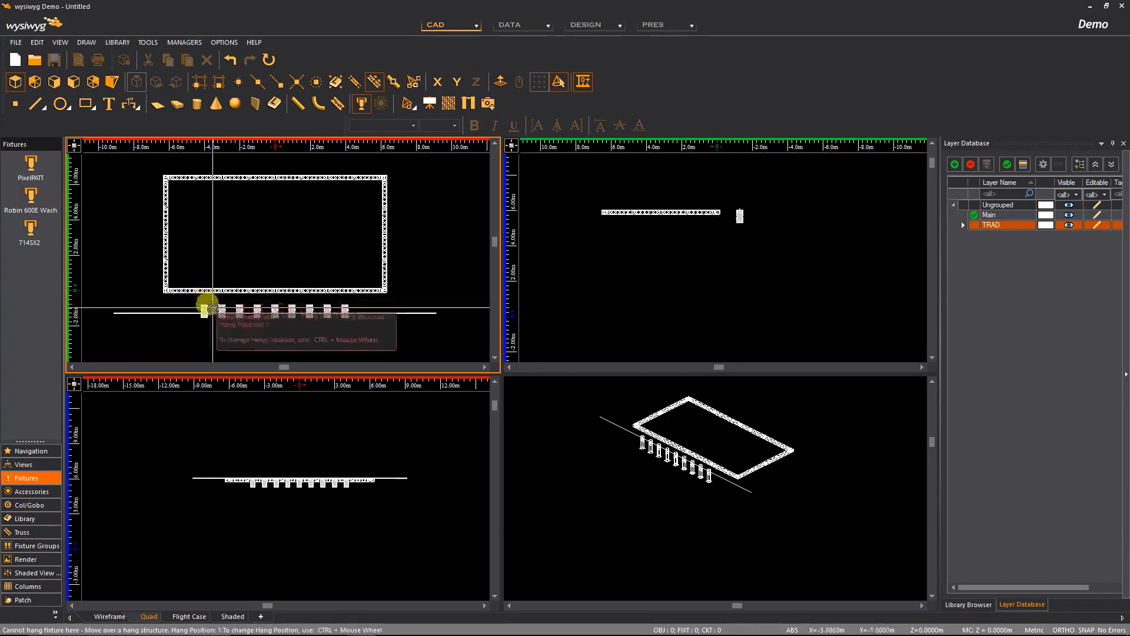
pyautogui.scroll(2, 206, 310)
pyautogui.click(212, 313)
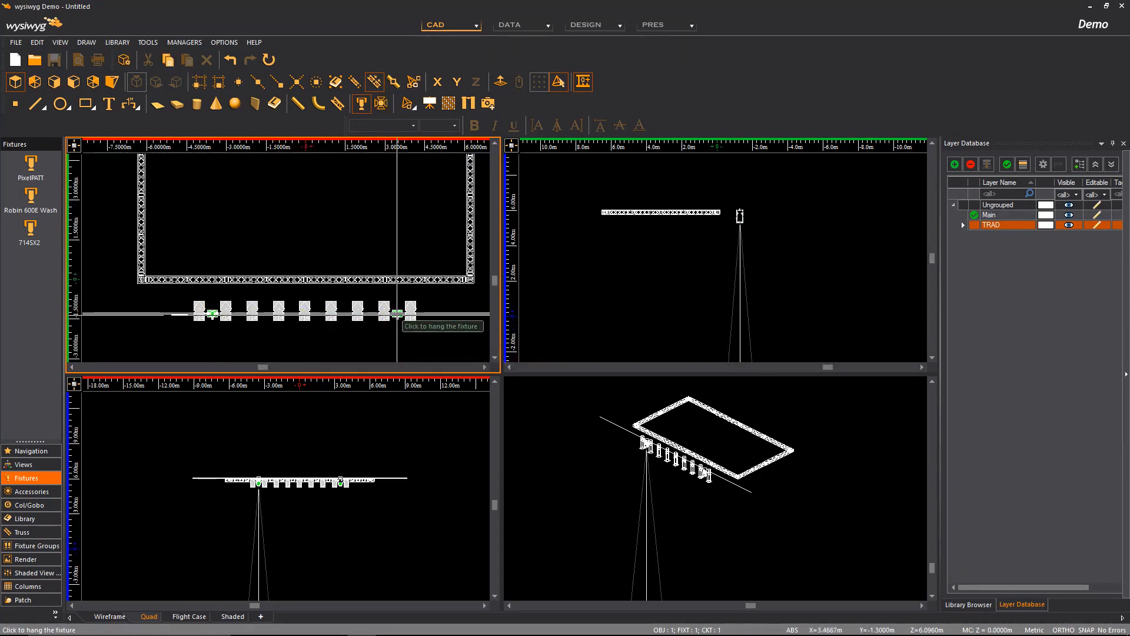
pyautogui.click(398, 313)
pyautogui.press('Escape')
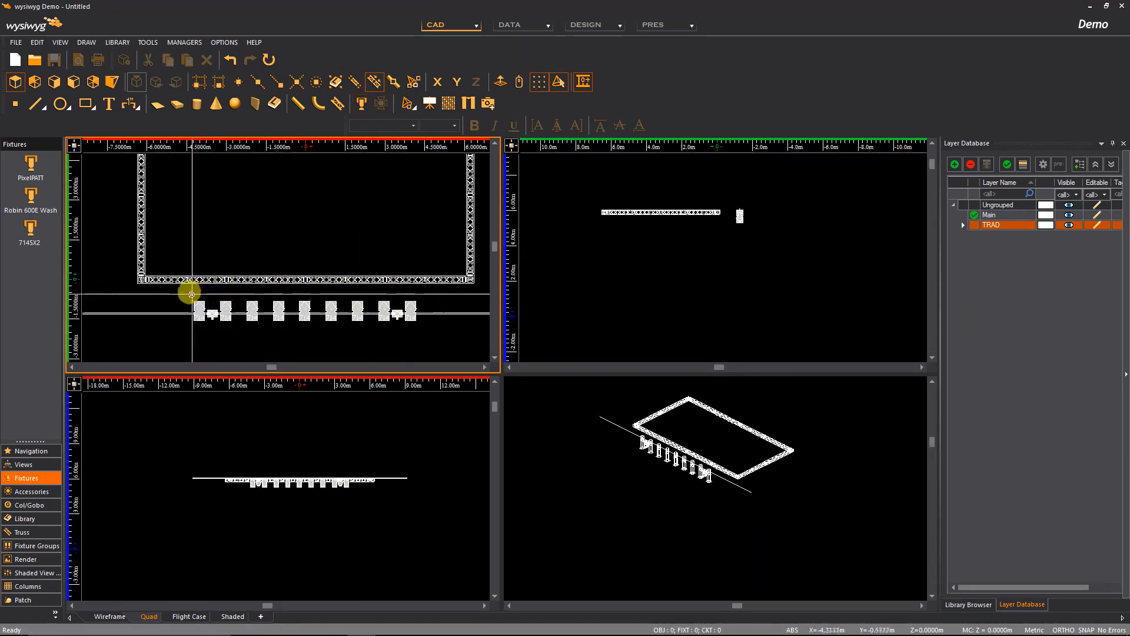
# Step: Select all 714SX2 fixtures in the plot by fixture type
pyautogui.rightClick(170, 292)
pyautogui.press('Escape')
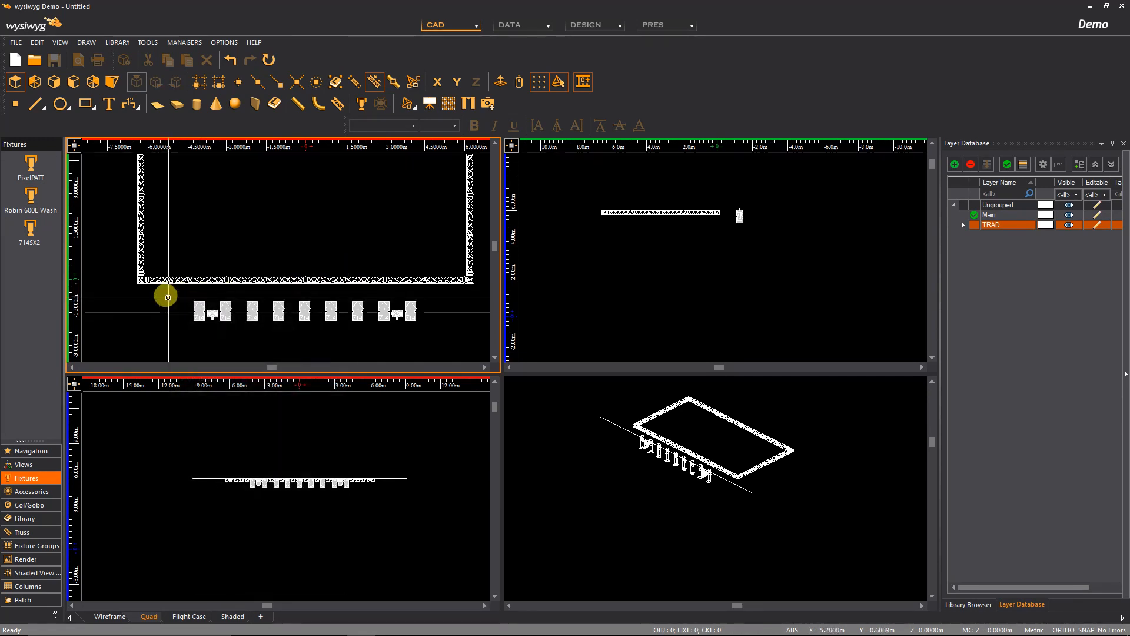
pyautogui.rightClick(172, 301)
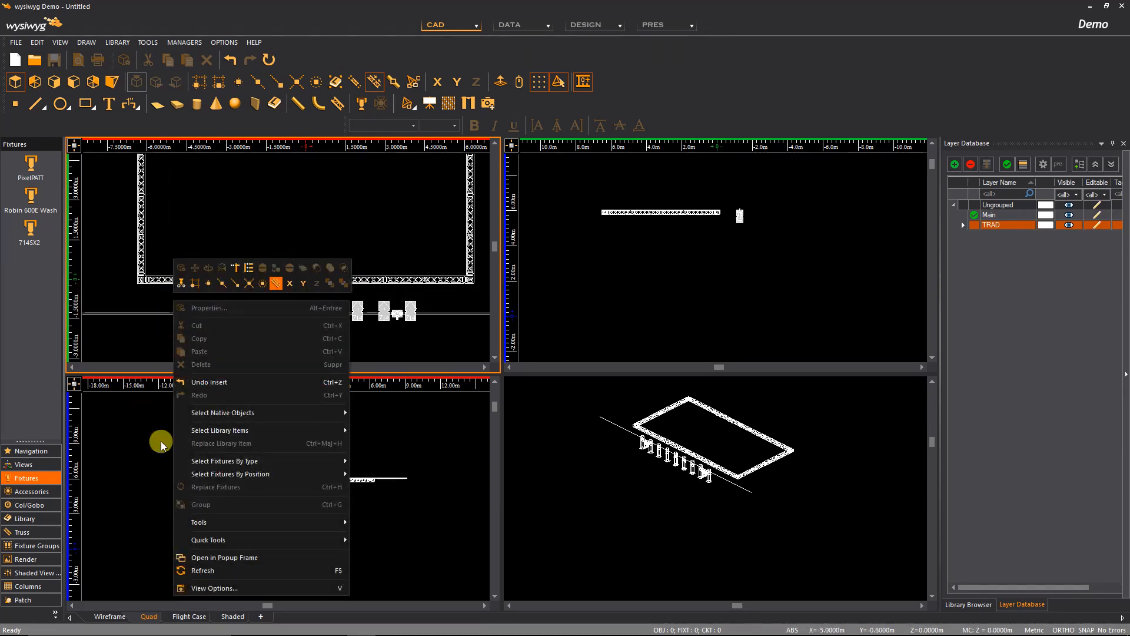
pyautogui.moveTo(223, 463)
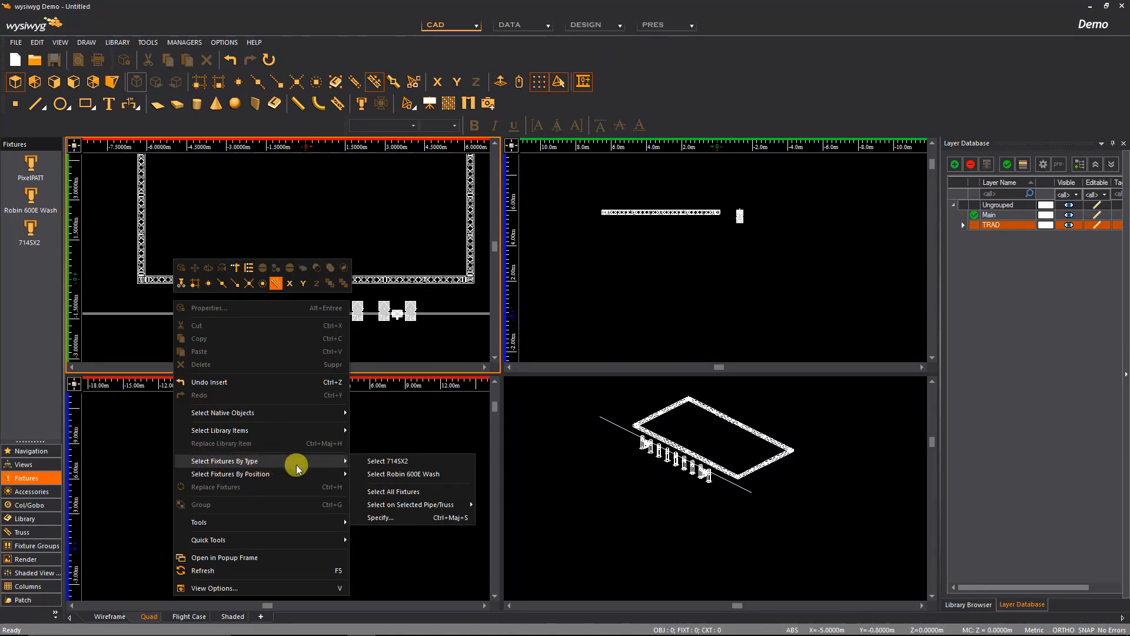
pyautogui.click(398, 465)
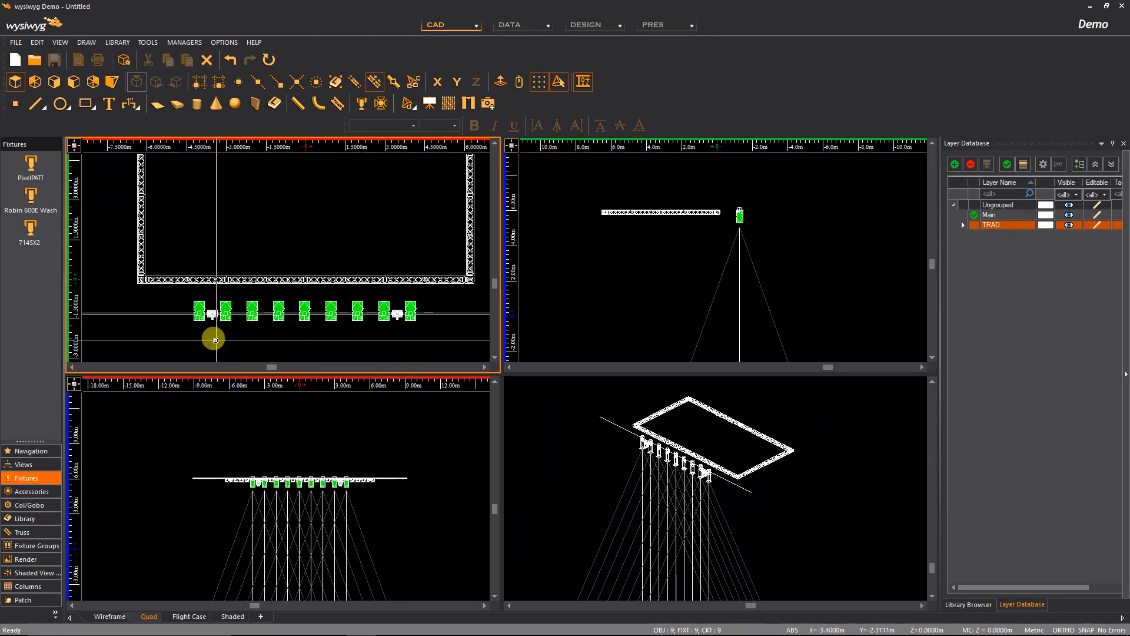
# Step: Clear the selection, select every fixture on the pipe by area, and remove the two Robin 600E Wash fixtures from it
pyautogui.click(214, 337)
pyautogui.moveTo(177, 286); pyautogui.dragTo(422, 320)
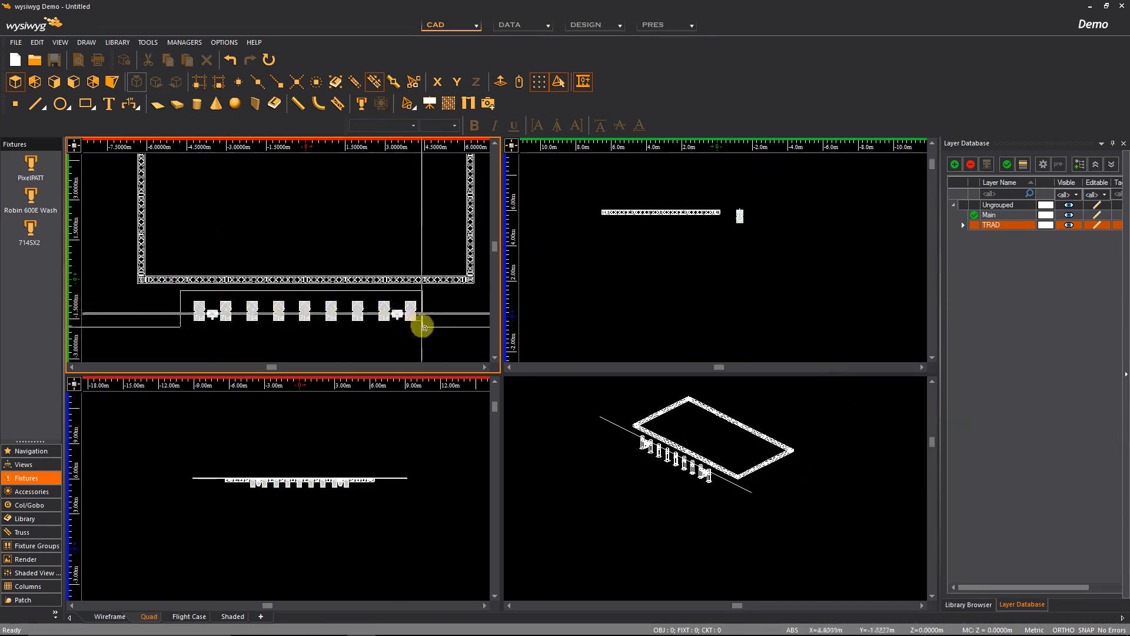
pyautogui.keyDown('ctrl'); pyautogui.click(212, 311); pyautogui.keyUp('ctrl')
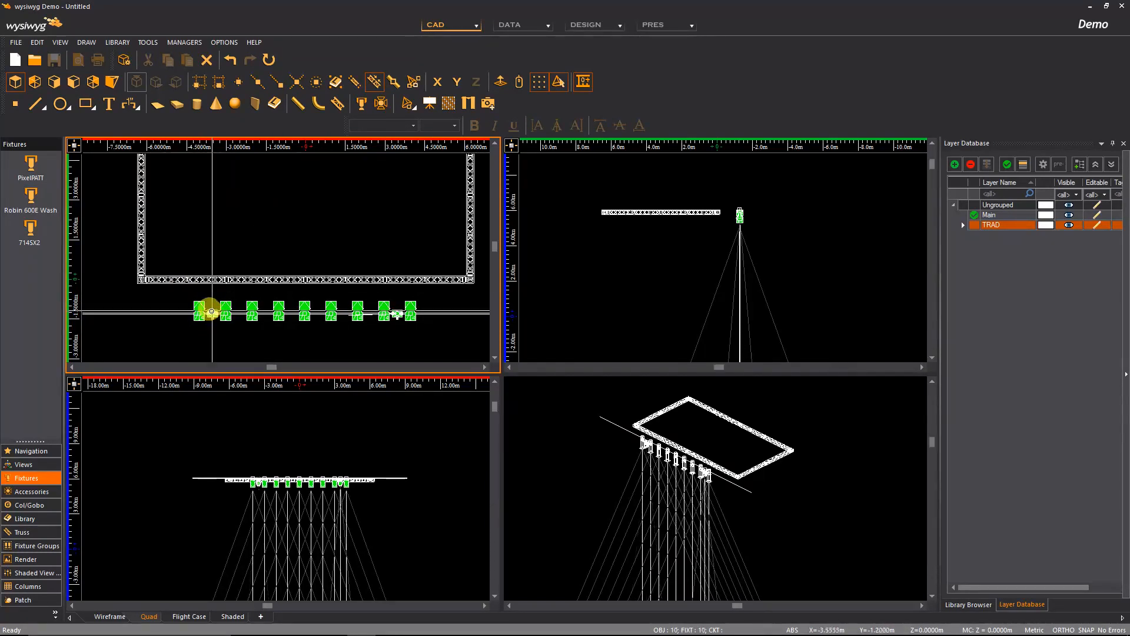
pyautogui.keyDown('ctrl'); pyautogui.click(397, 313); pyautogui.keyUp('ctrl')
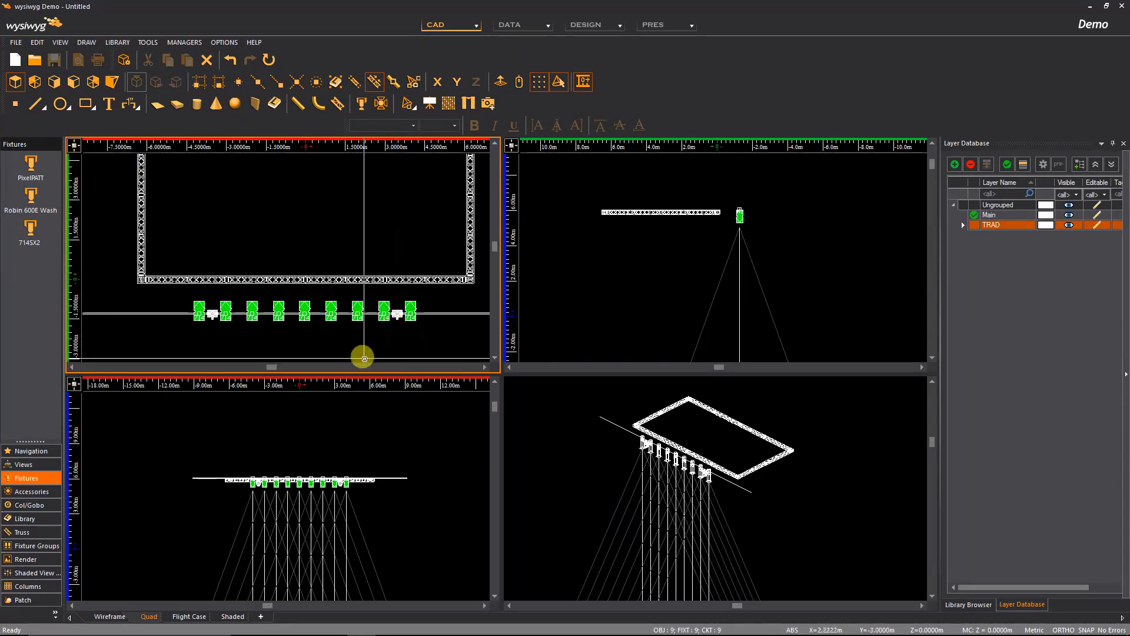
pyautogui.scroll(-2, 415, 282)
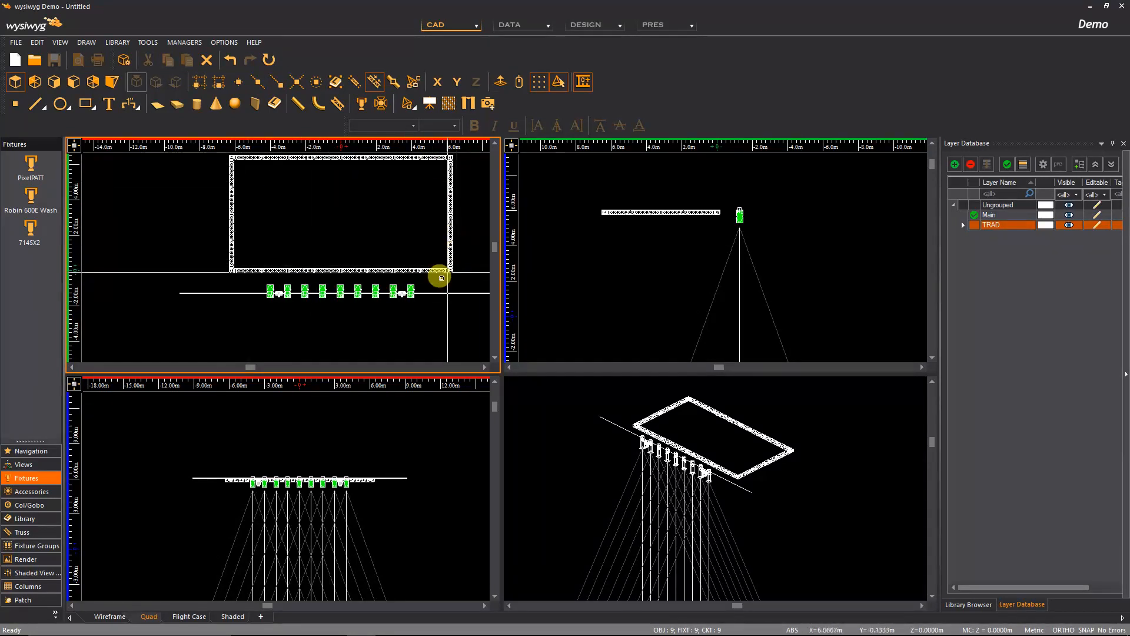
# Step: Reselect the fixtures on the pipe so that only the nine 714SX2 units are included, without the Robin 600E Wash fixtures
pyautogui.click(175, 238)
pyautogui.moveTo(175, 237); pyautogui.dragTo(436, 305)
pyautogui.keyDown('ctrl'); pyautogui.click(402, 295); pyautogui.keyUp('ctrl')
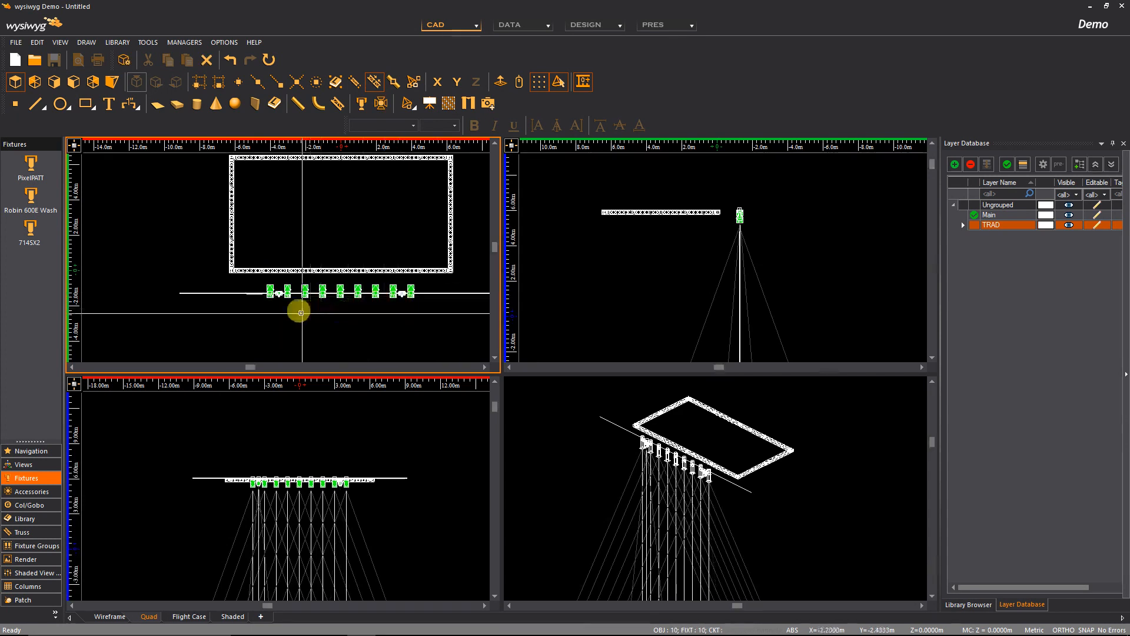
pyautogui.keyDown('ctrl'); pyautogui.click(281, 295); pyautogui.keyUp('ctrl')
pyautogui.keyDown('ctrl'); pyautogui.click(288, 294); pyautogui.keyUp('ctrl')
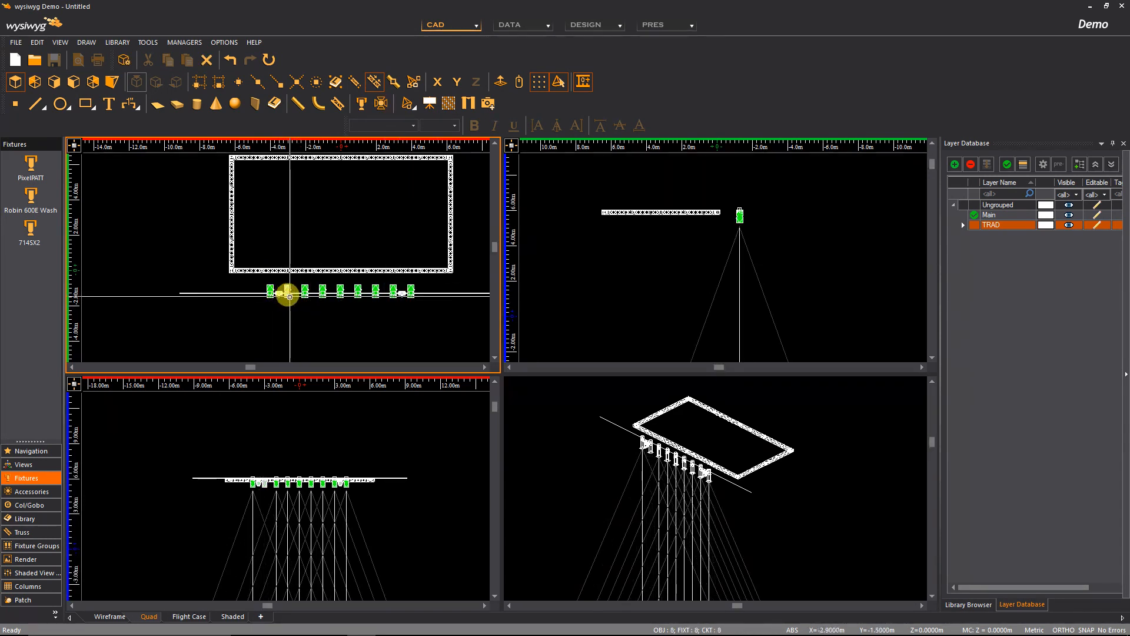
pyautogui.keyDown('ctrl'); pyautogui.click(287, 294); pyautogui.keyUp('ctrl')
# Step: Open the properties of the nine selected 714SX2 fixtures and place the dialog clear of the plan view
pyautogui.rightClick(387, 322)
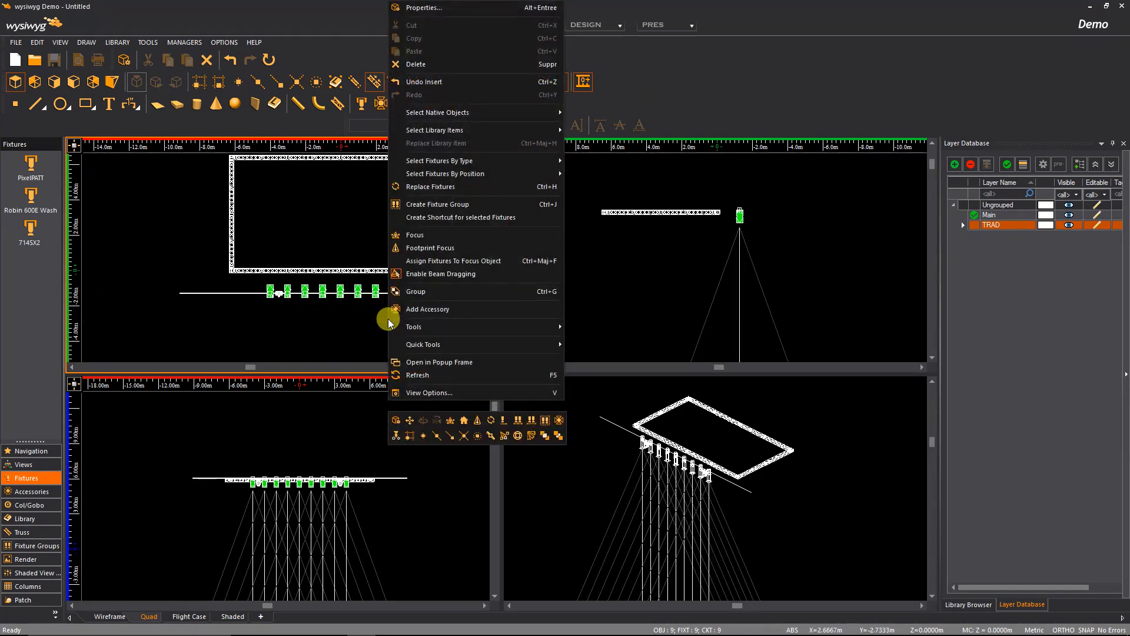
pyautogui.click(449, 8)
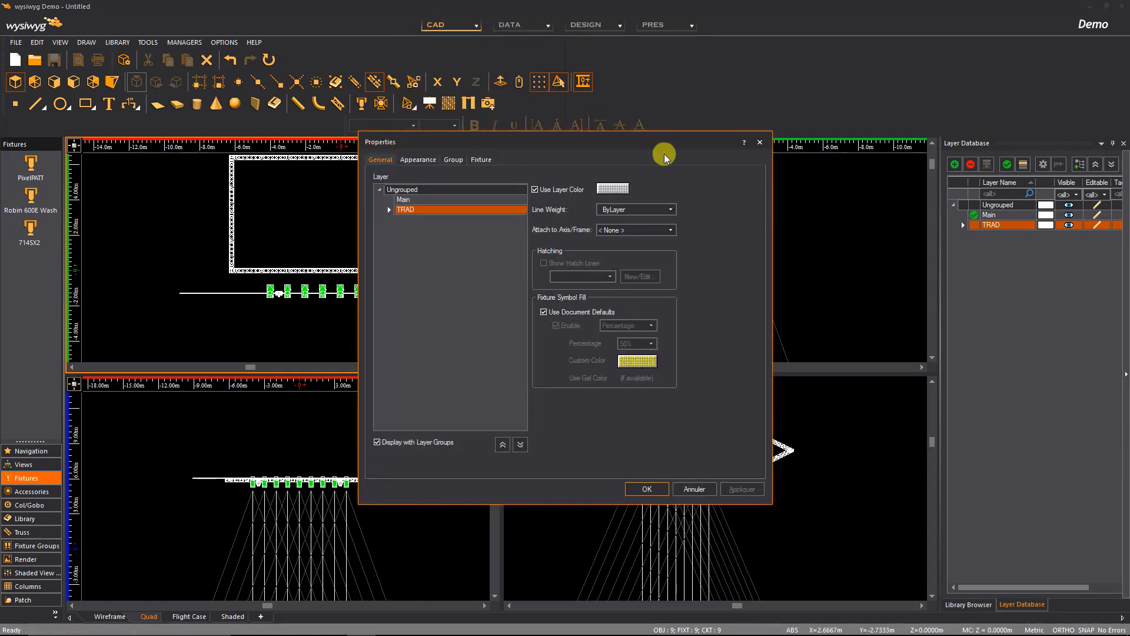
pyautogui.moveTo(563, 145); pyautogui.dragTo(711, 124)
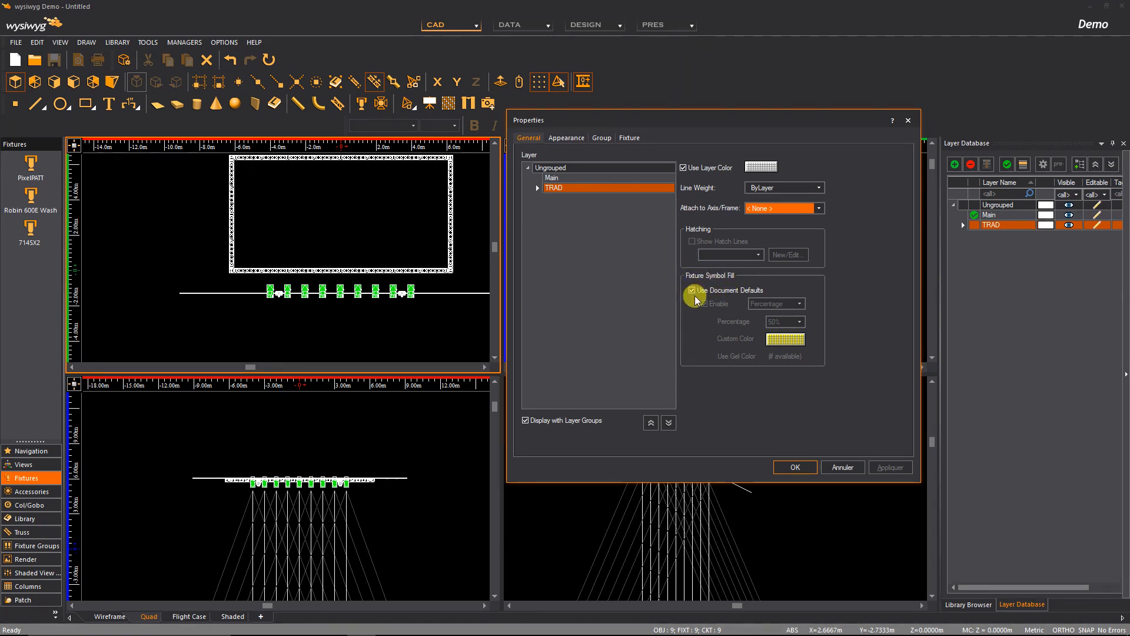
# Step: Review the fixtures' appearance and transparency settings, trying Layer Rendering Color before returning to Custom Color
pyautogui.click(570, 139)
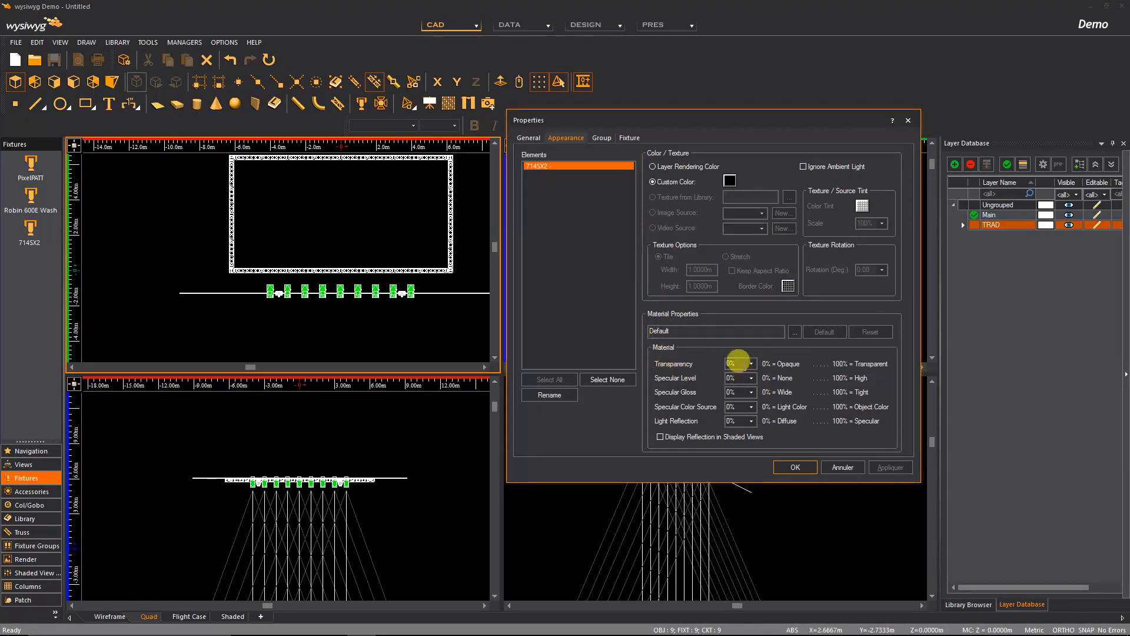
pyautogui.click(752, 367)
pyautogui.click(744, 373)
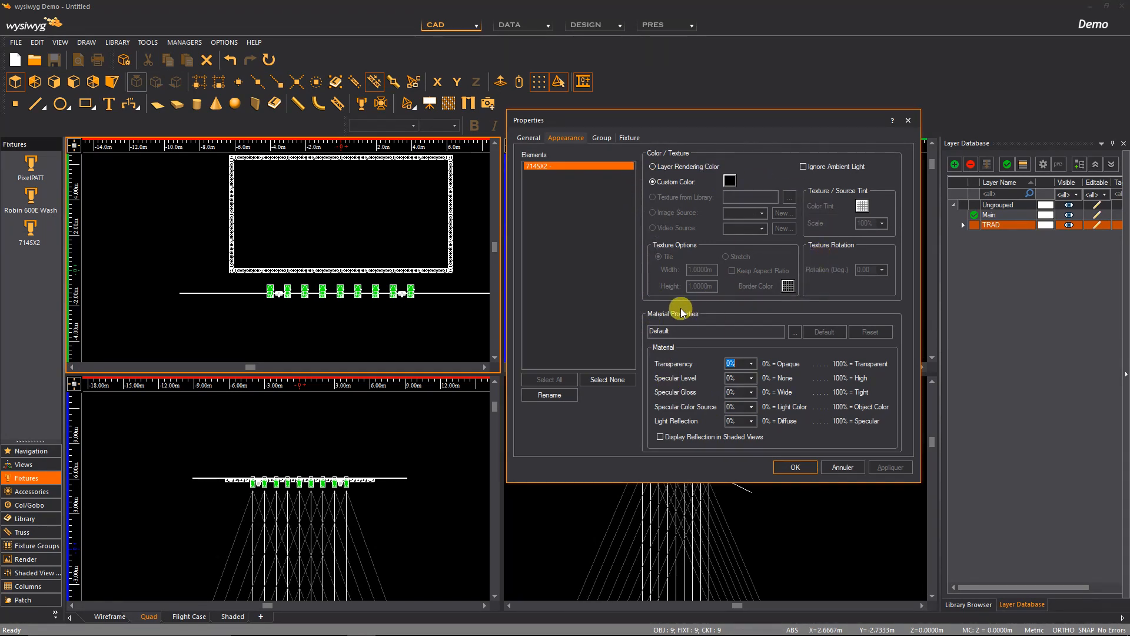
pyautogui.click(662, 183)
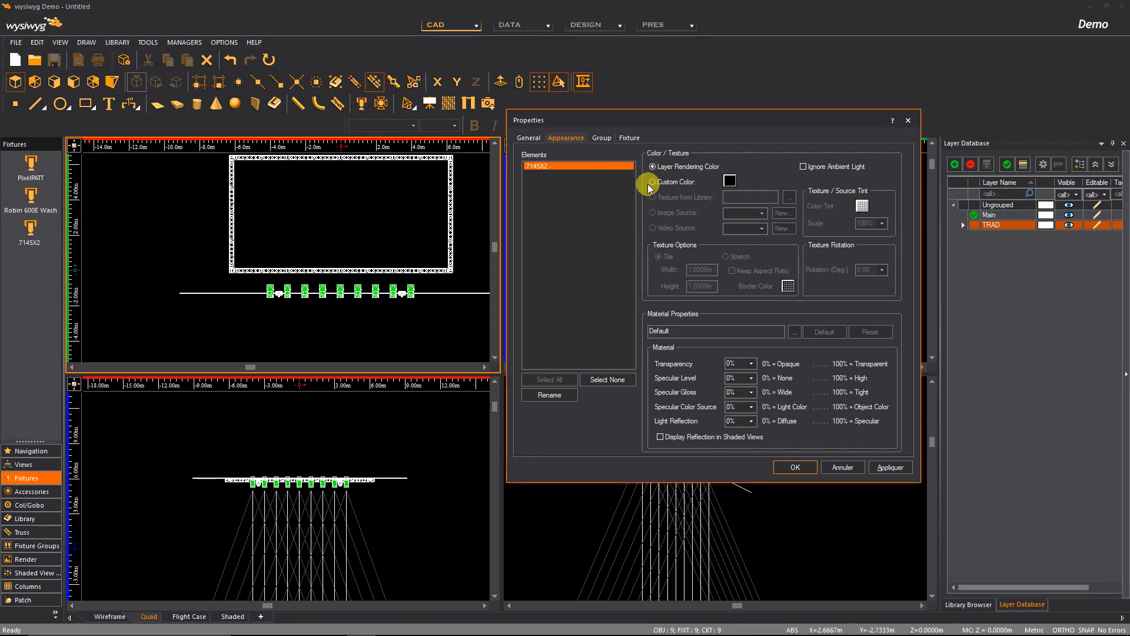
pyautogui.click(651, 183)
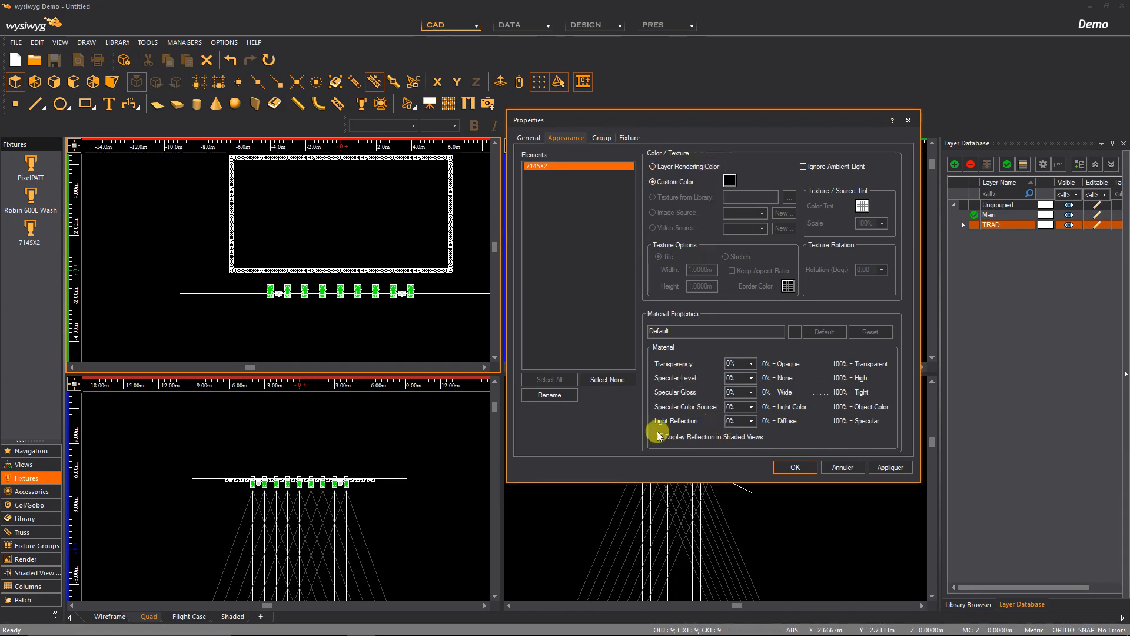
# Step: Examine the fixtures' group layer settings and their general fixture properties, including Position, Spot and Unit
pyautogui.click(600, 140)
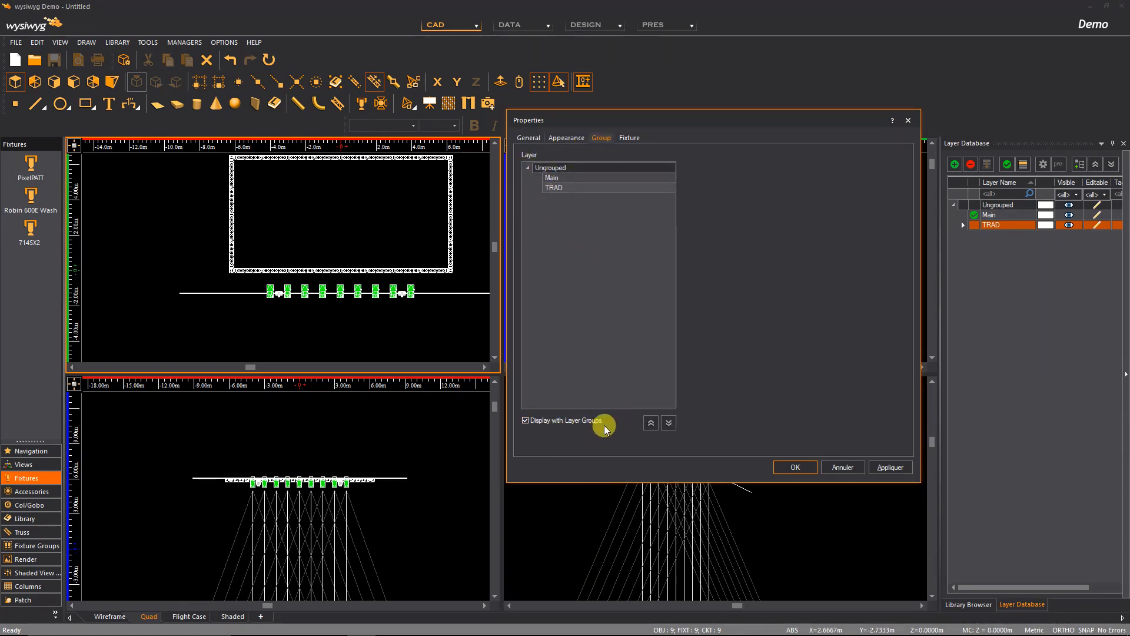
pyautogui.click(629, 138)
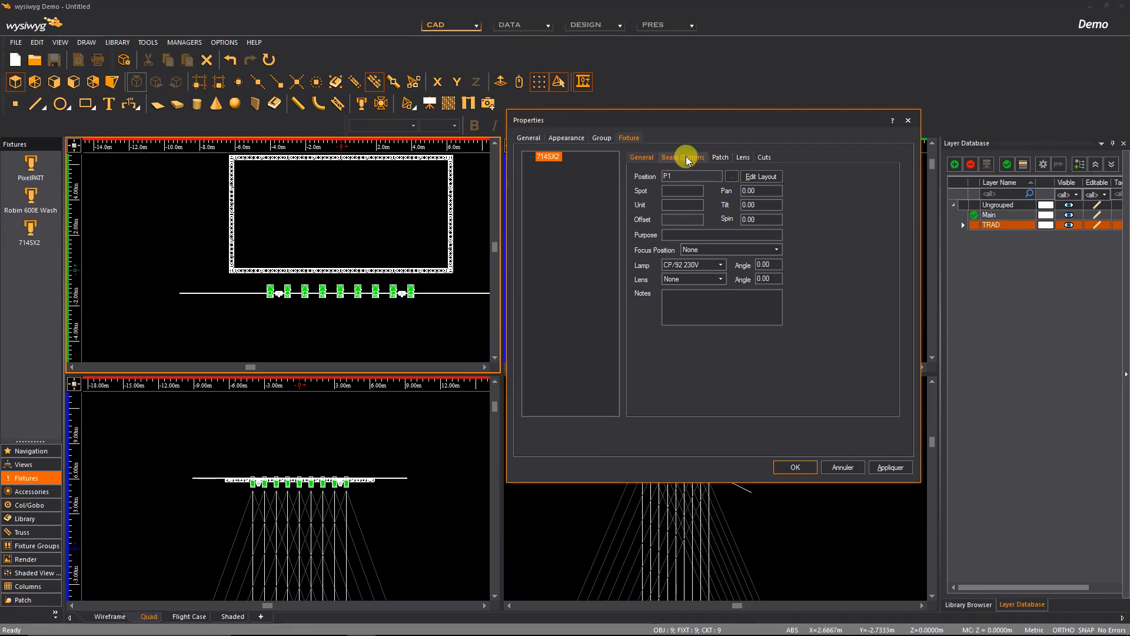
pyautogui.click(668, 175)
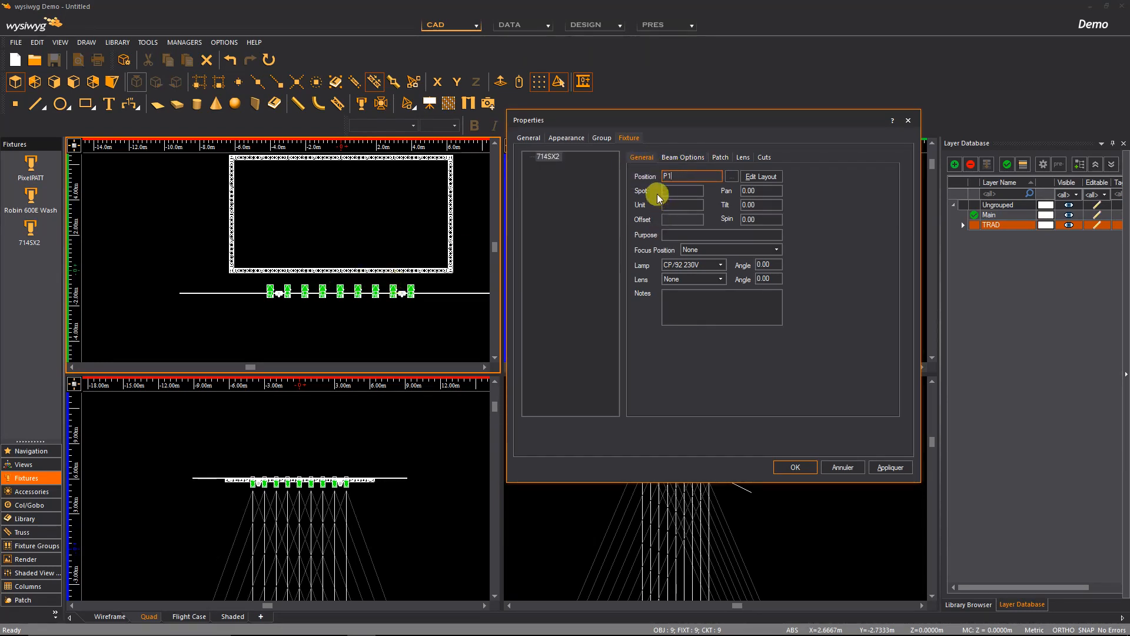
pyautogui.click(668, 190)
pyautogui.click(662, 203)
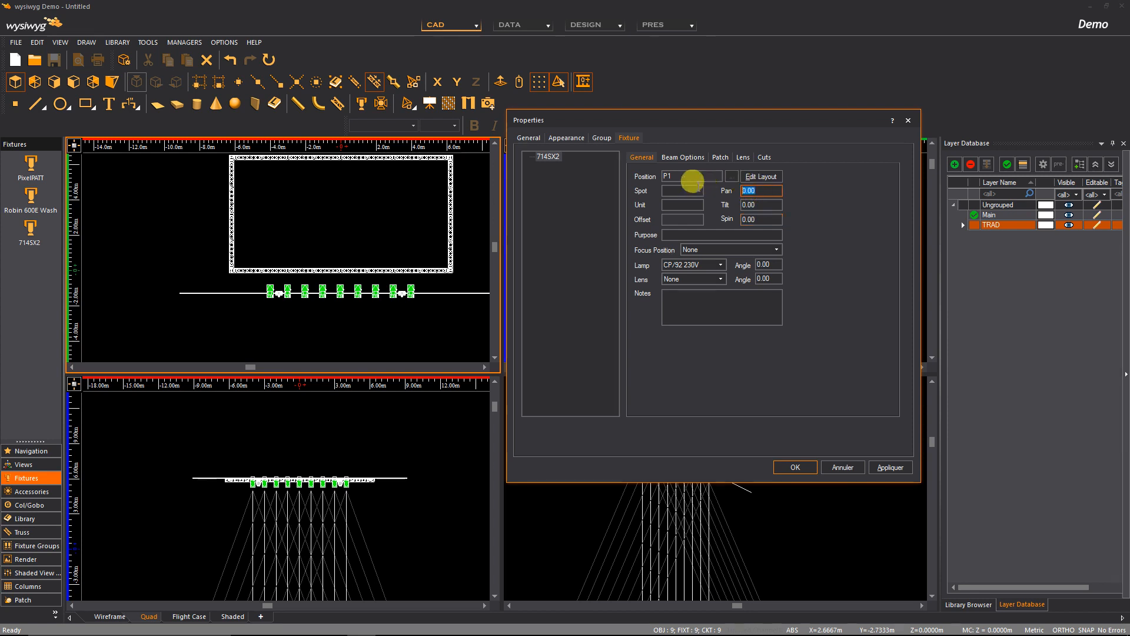
# Step: Set the tilt of the nine 714SX2 fixtures to 40 and apply it, keeping the dialog clear of the isometric view
pyautogui.doubleClick(757, 190)
pyautogui.doubleClick(754, 204)
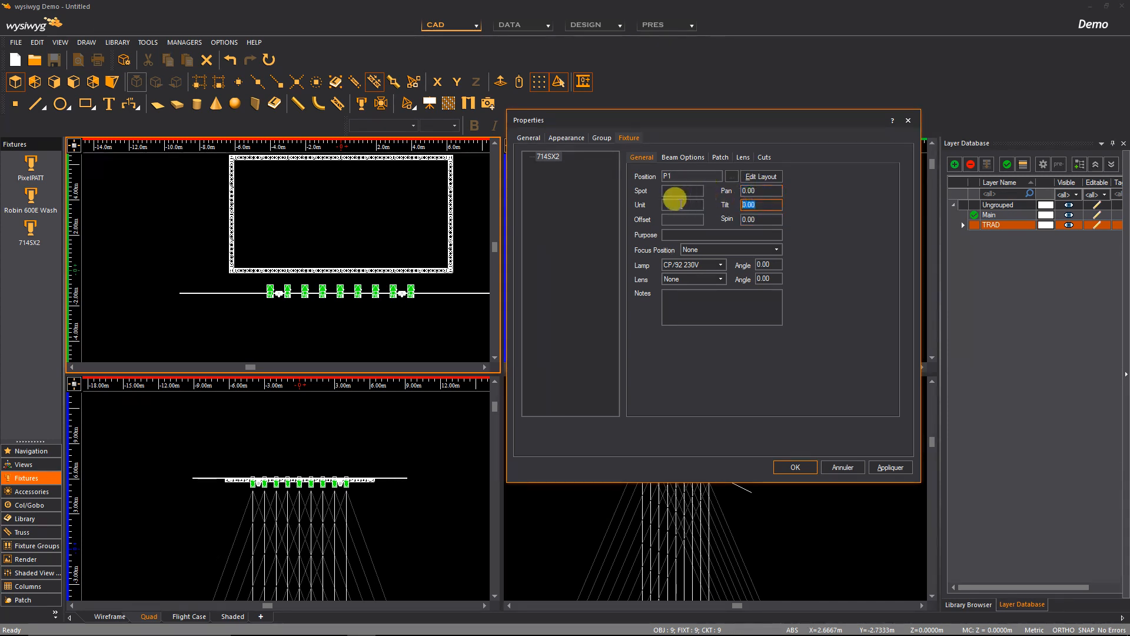
pyautogui.moveTo(717, 120); pyautogui.dragTo(717, 11)
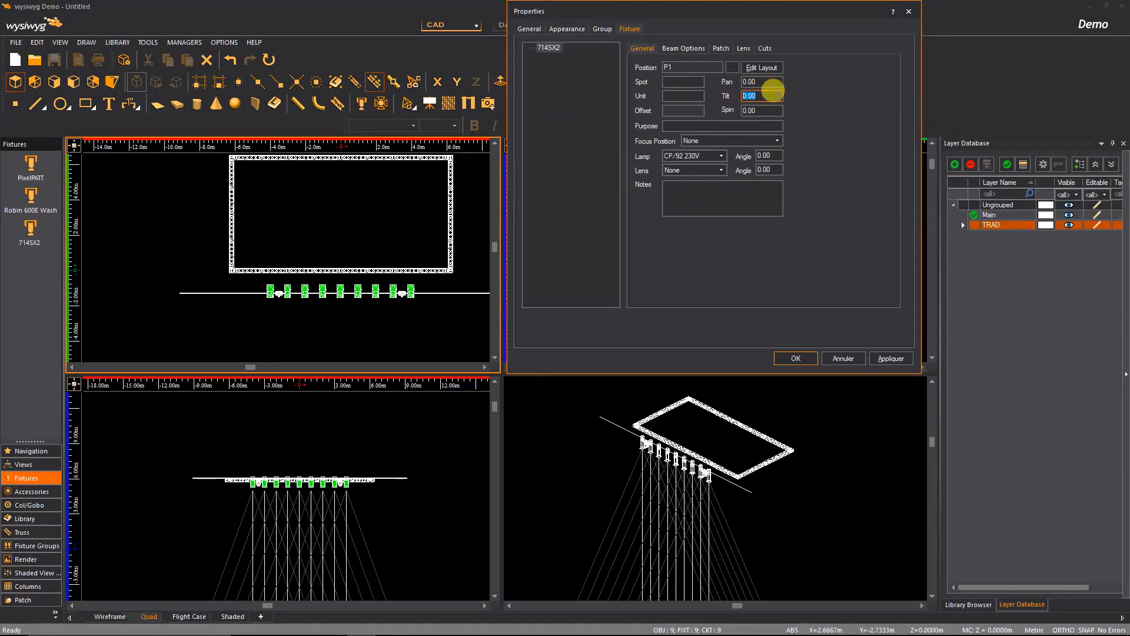
pyautogui.click(891, 358)
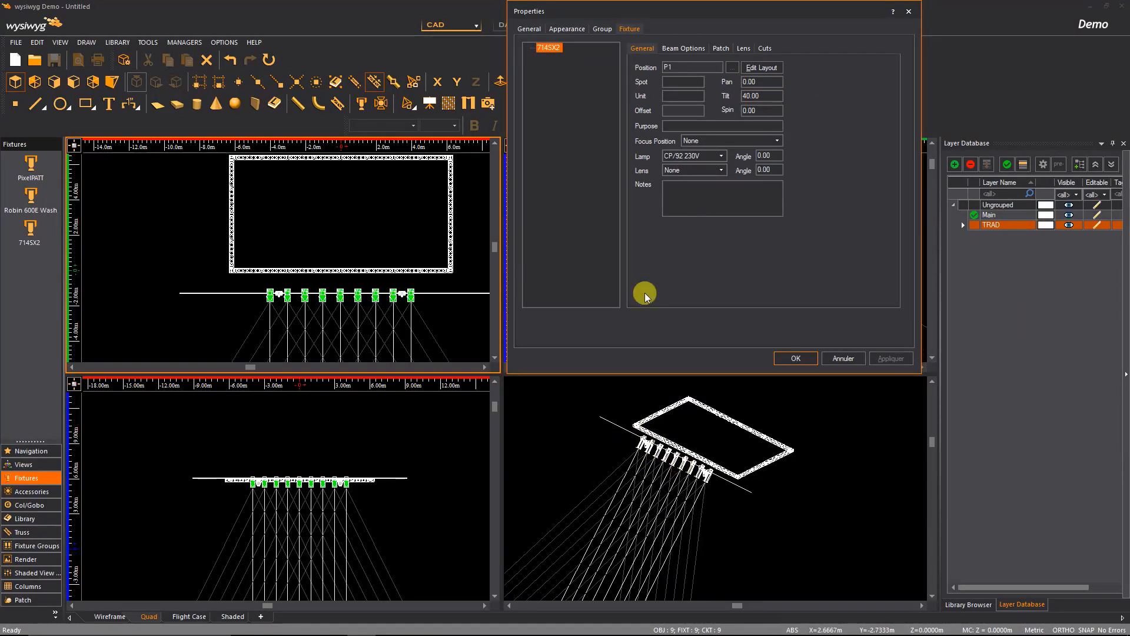
# Step: Set the 714SX2 fixtures' tilt to -40 and accept the properties
pyautogui.click(755, 93)
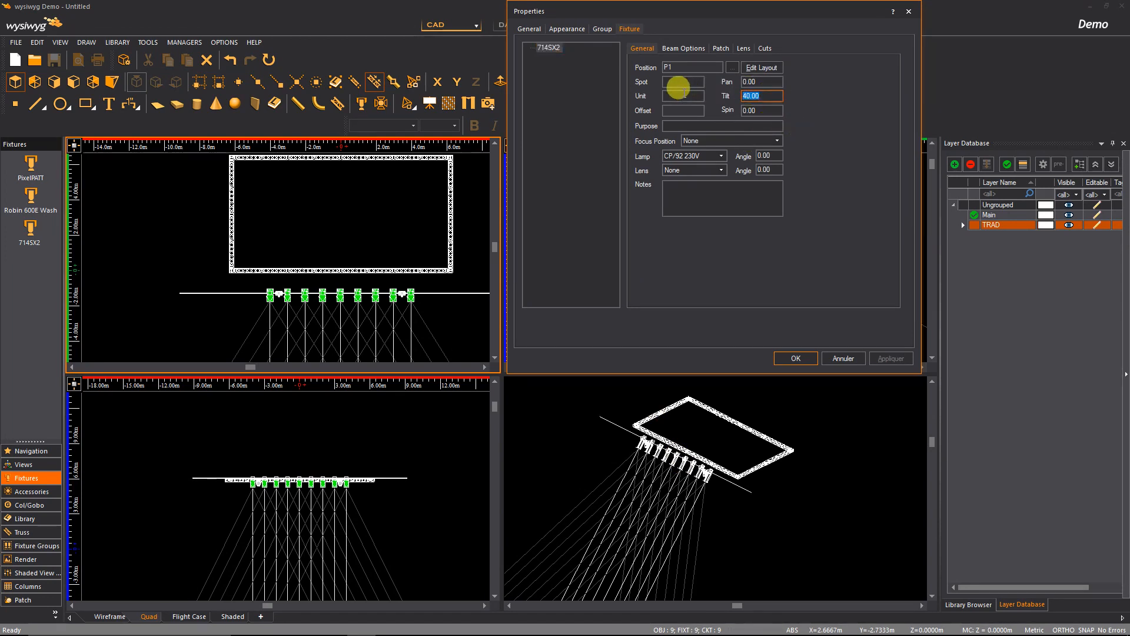
pyautogui.write('-40')
pyautogui.press('Return')
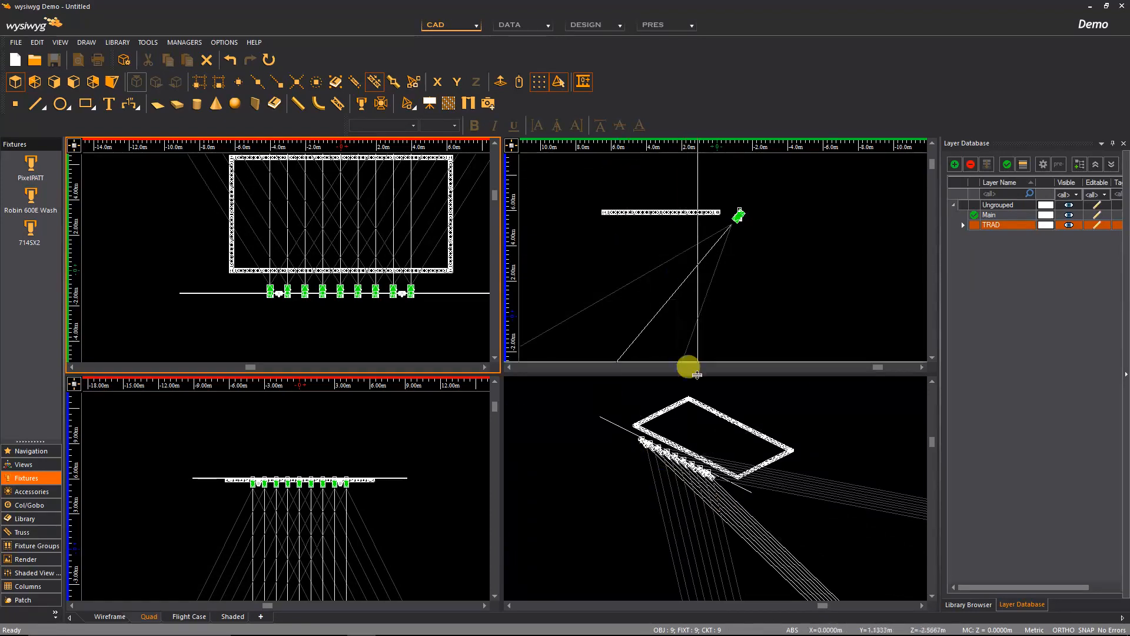
# Step: Reopen the properties of the selected 714SX2 fixtures and place the dialog clear of the hung fixtures
pyautogui.rightClick(758, 391)
pyautogui.click(791, 7)
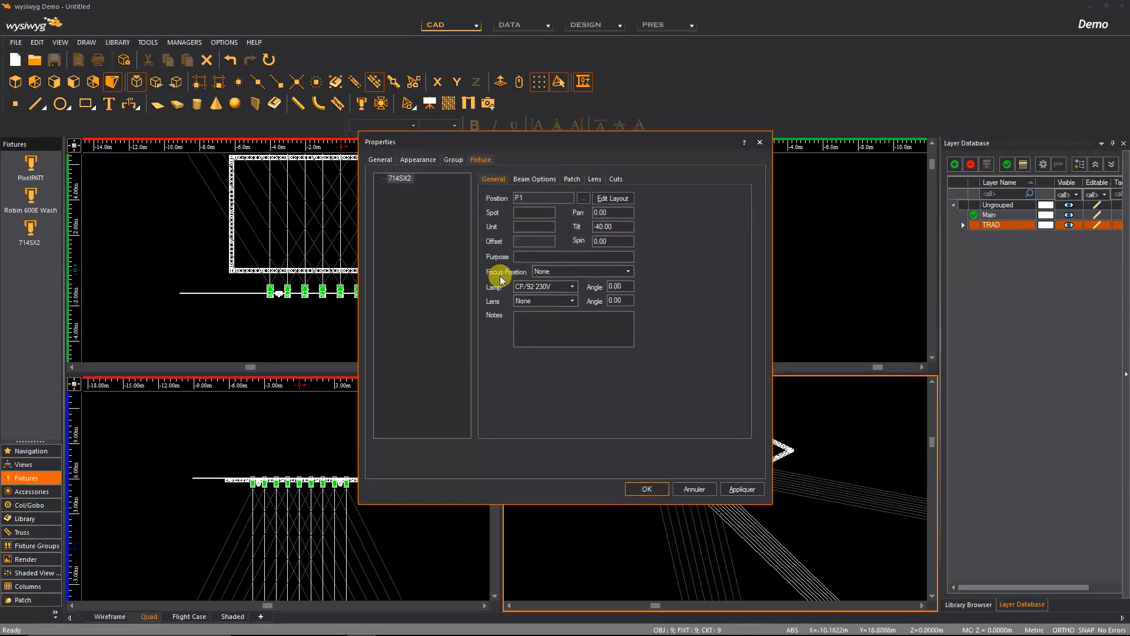
pyautogui.moveTo(645, 147); pyautogui.dragTo(770, 35)
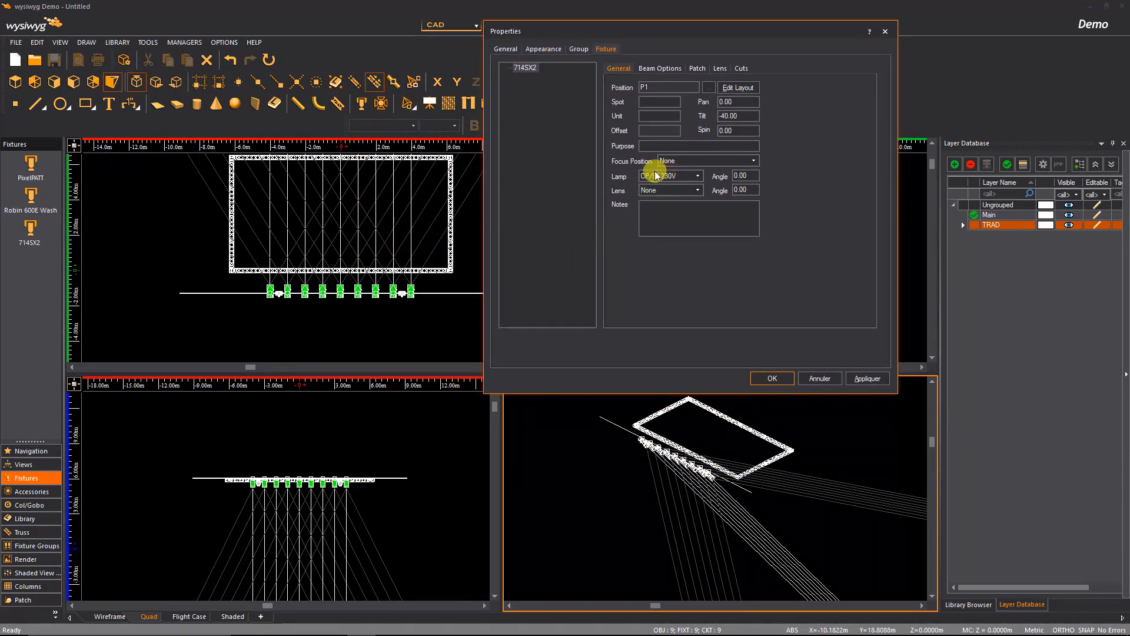
# Step: Review the available lamp types and the lamp angle setting for the 714SX2 fixtures, leaving CP/92 230V chosen
pyautogui.click(697, 175)
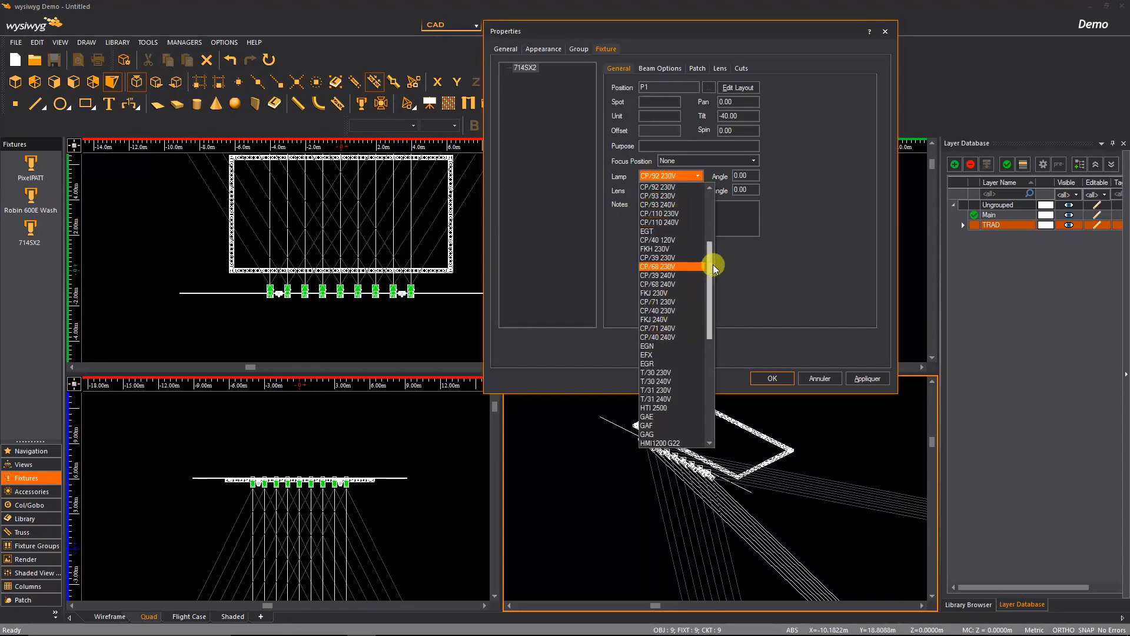
pyautogui.moveTo(713, 268); pyautogui.dragTo(708, 197)
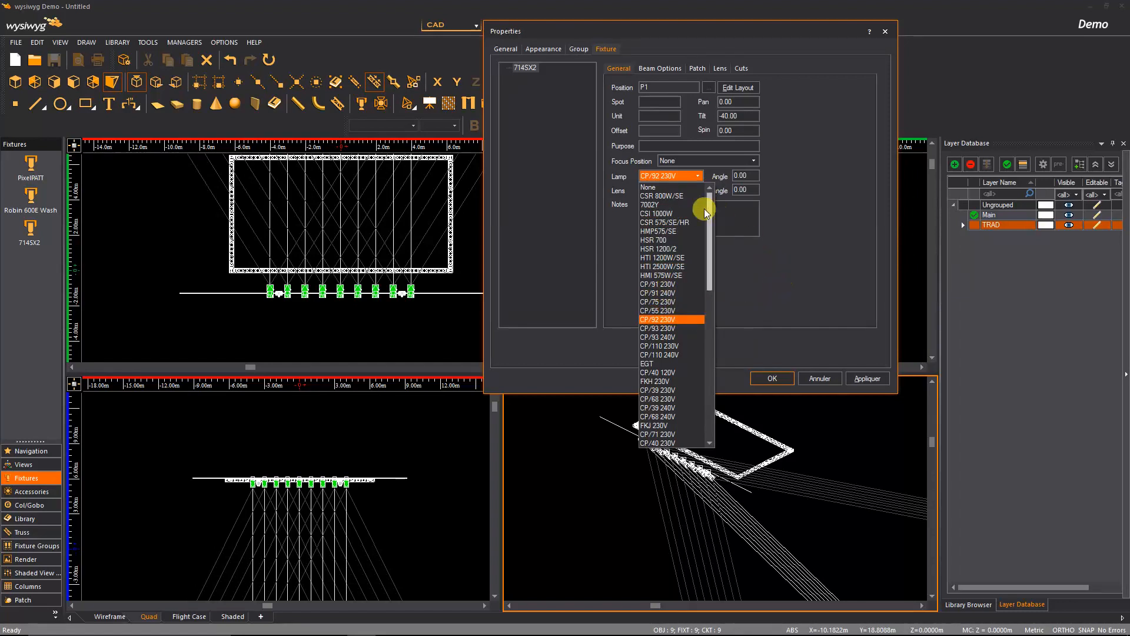
pyautogui.click(751, 281)
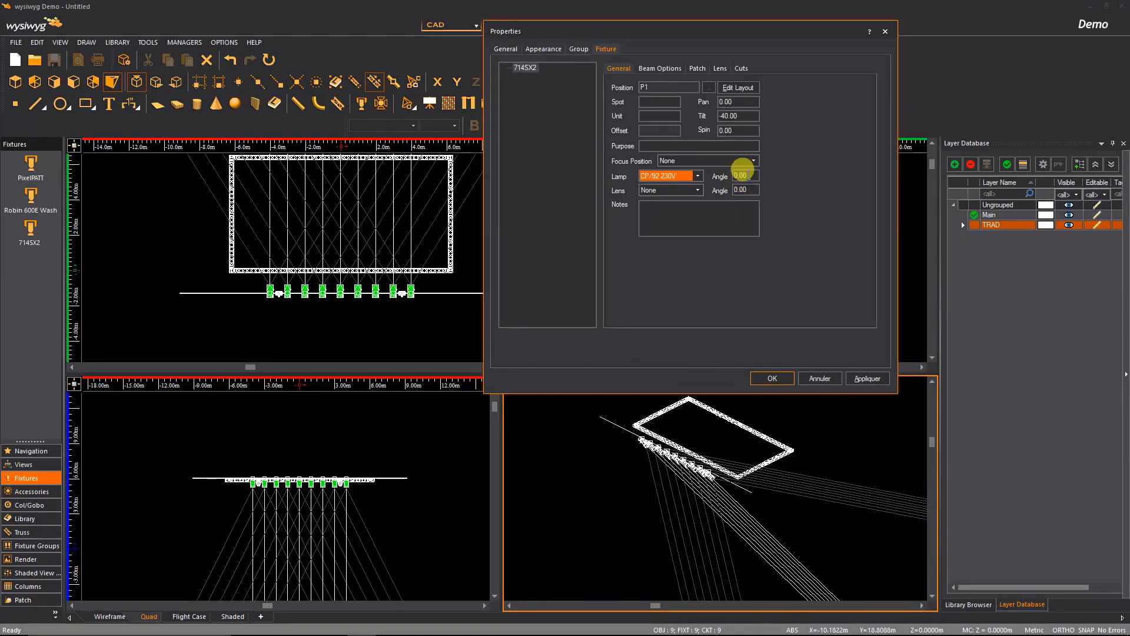
pyautogui.click(742, 175)
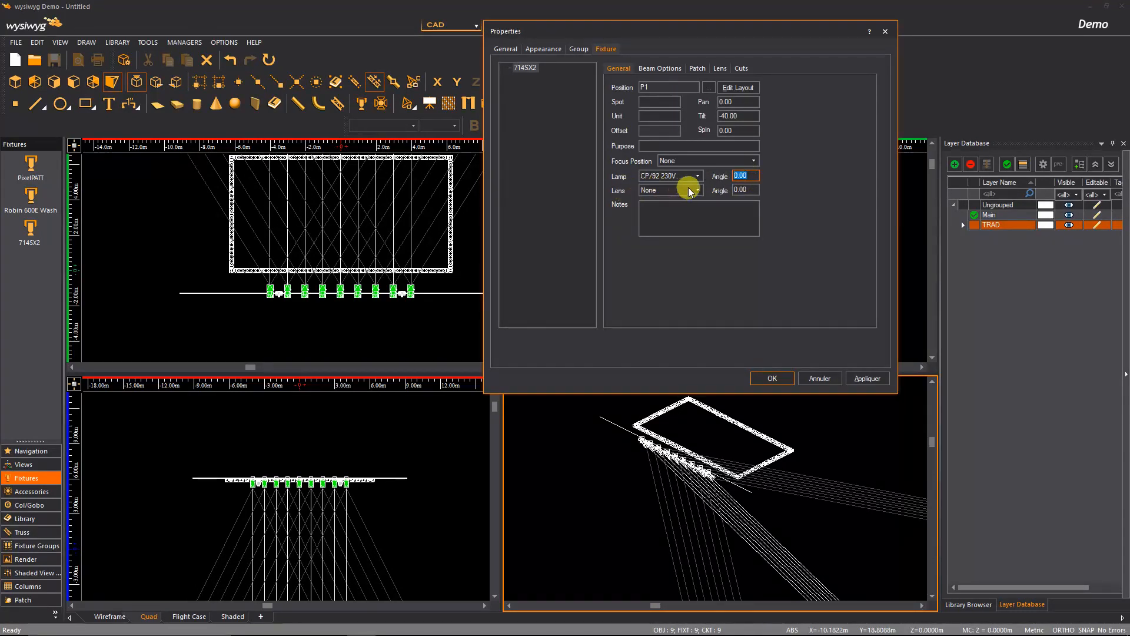
# Step: Set the beam intensity multipliers of the 714SX2 fixtures to 1.2 for Flare, 1.2 for Beam and 1.3 for Footprint
pyautogui.click(655, 68)
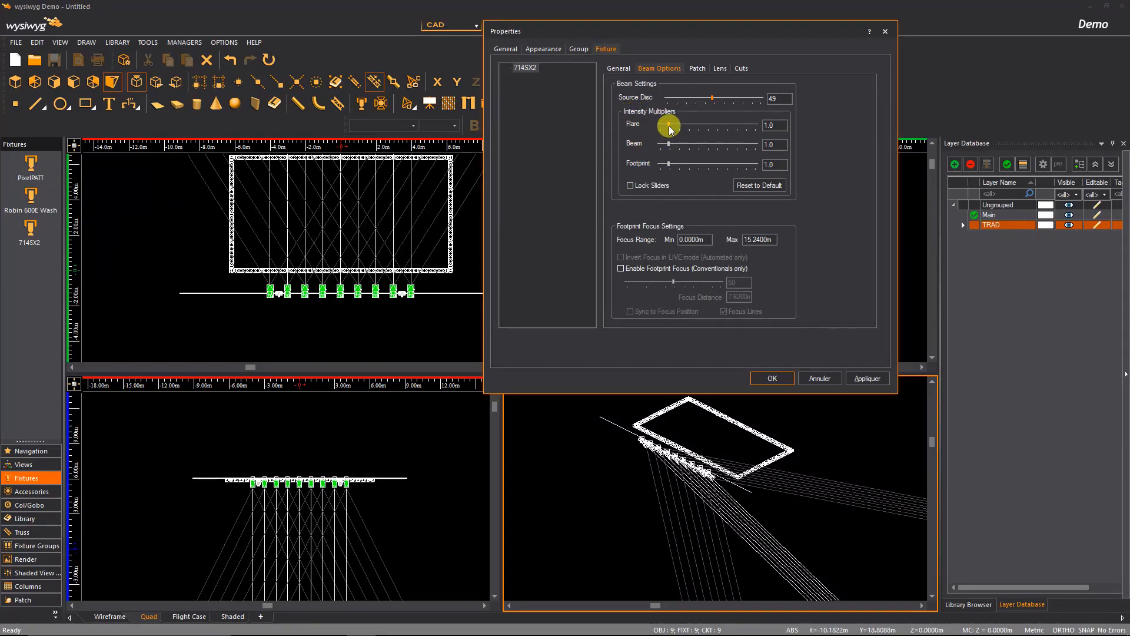
pyautogui.moveTo(670, 129)
pyautogui.mouseDown()
pyautogui.moveTo(715, 126)
pyautogui.moveTo(665, 129)
pyautogui.moveTo(671, 147)
pyautogui.moveTo(729, 147)
pyautogui.moveTo(666, 147)
pyautogui.moveTo(719, 124)
pyautogui.moveTo(671, 125)
pyautogui.mouseUp()
pyautogui.moveTo(671, 165)
pyautogui.mouseDown()
pyautogui.moveTo(734, 163)
pyautogui.moveTo(676, 167)
pyautogui.mouseUp()
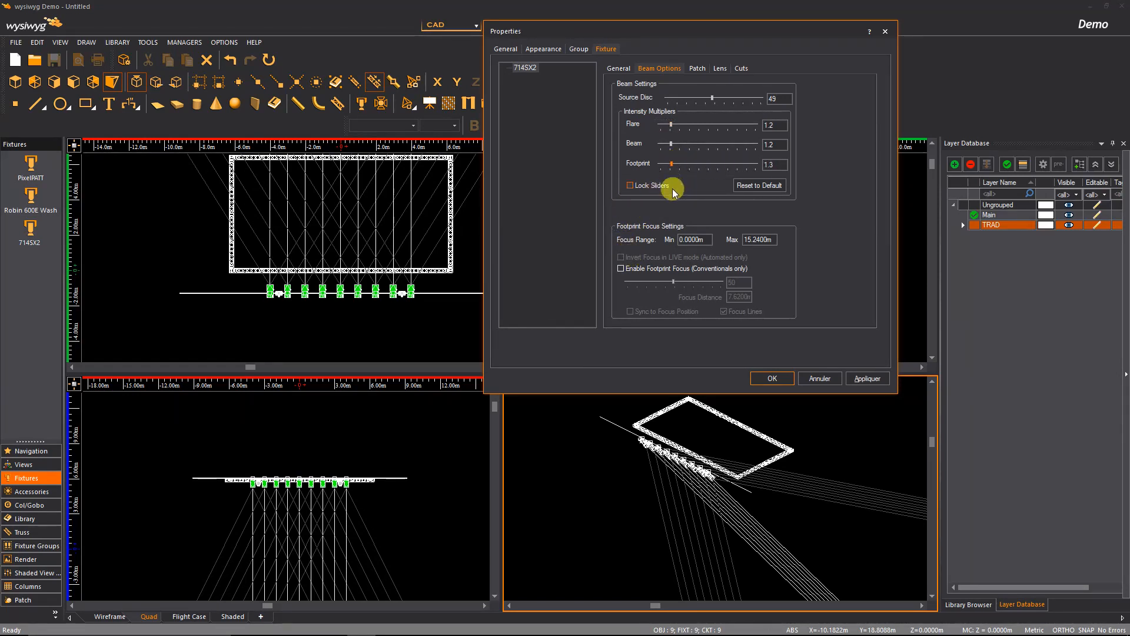
# Step: Examine the fixtures' patch settings, including Channel, Dimmer, Circuit Name and the Universe options, leaving Universe at None
pyautogui.click(698, 68)
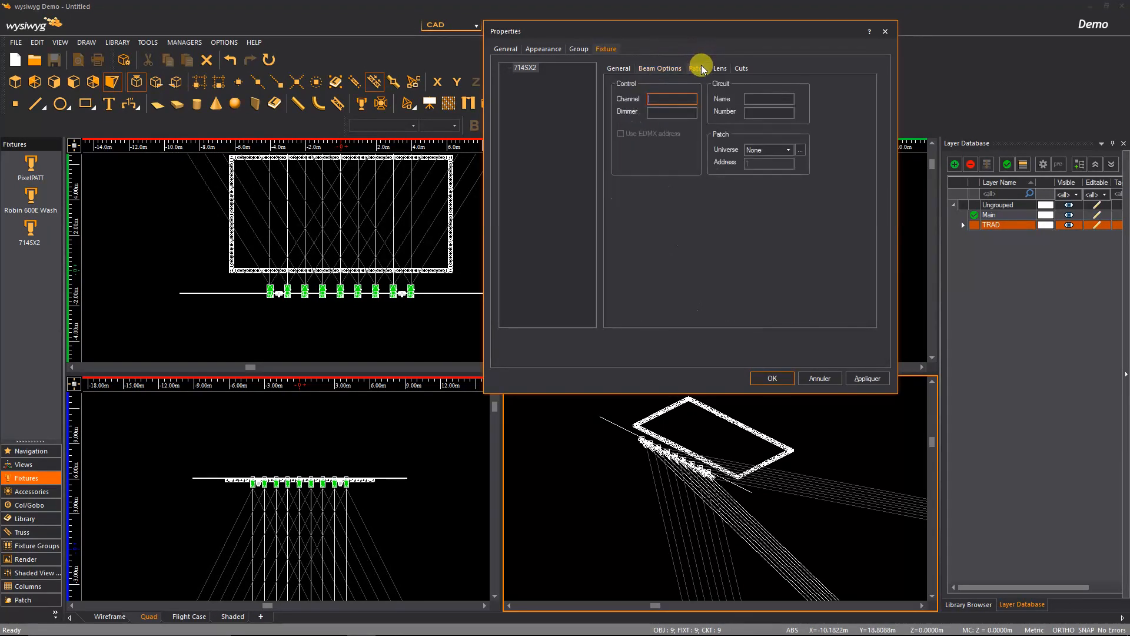
pyautogui.click(654, 109)
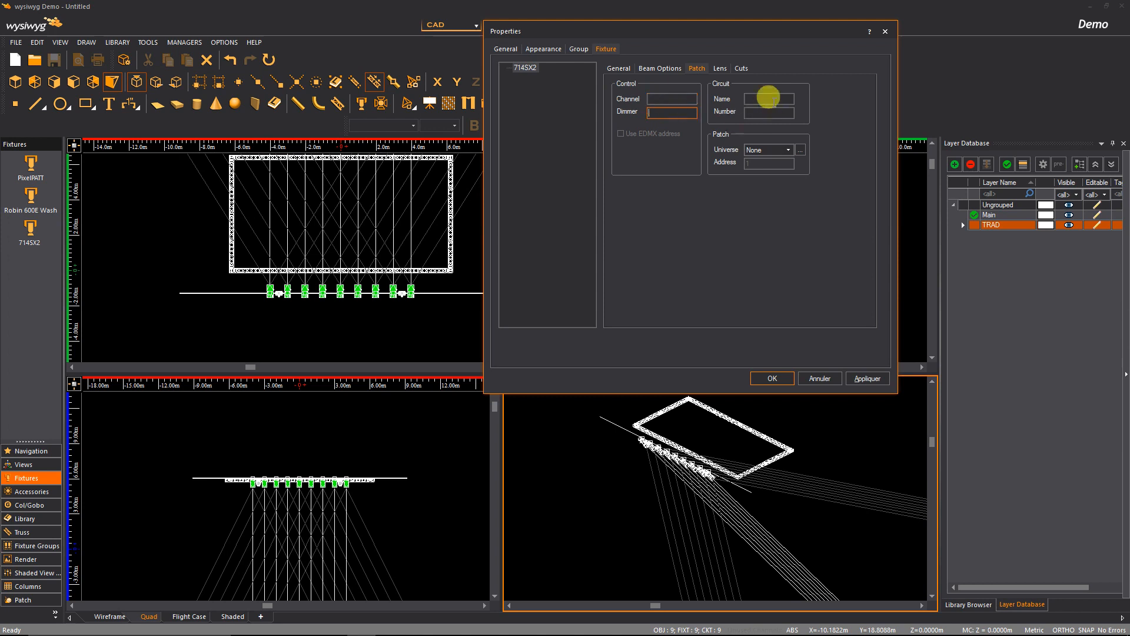
pyautogui.click(746, 98)
pyautogui.click(778, 150)
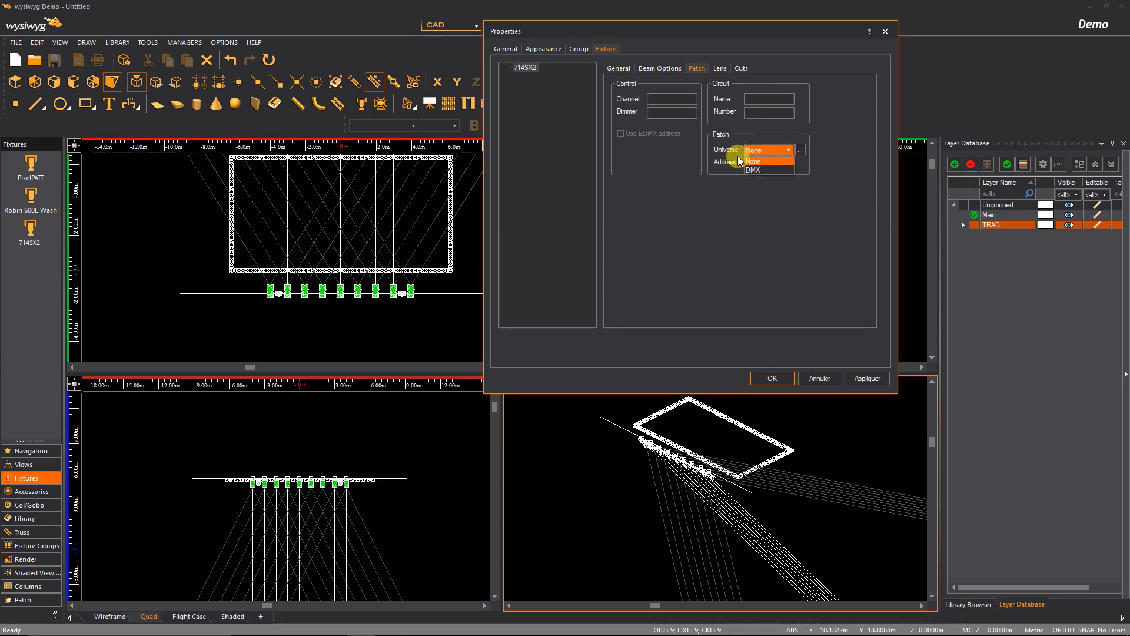
pyautogui.click(764, 156)
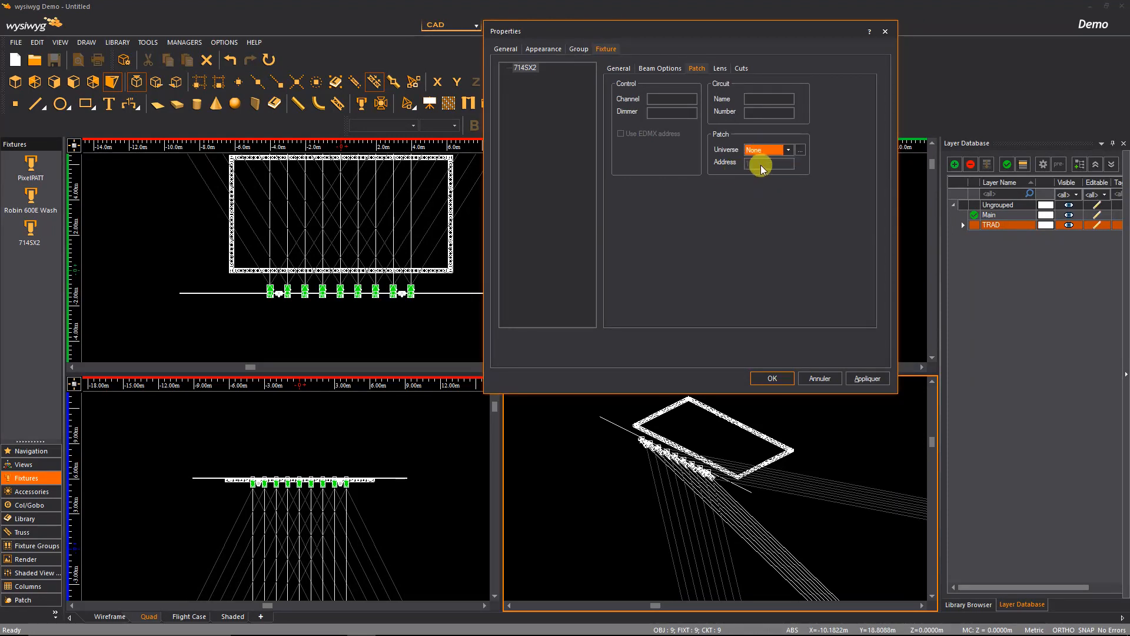
# Step: Set the 714SX2 fixtures' lens range fully to Spot and apply the change
pyautogui.click(719, 68)
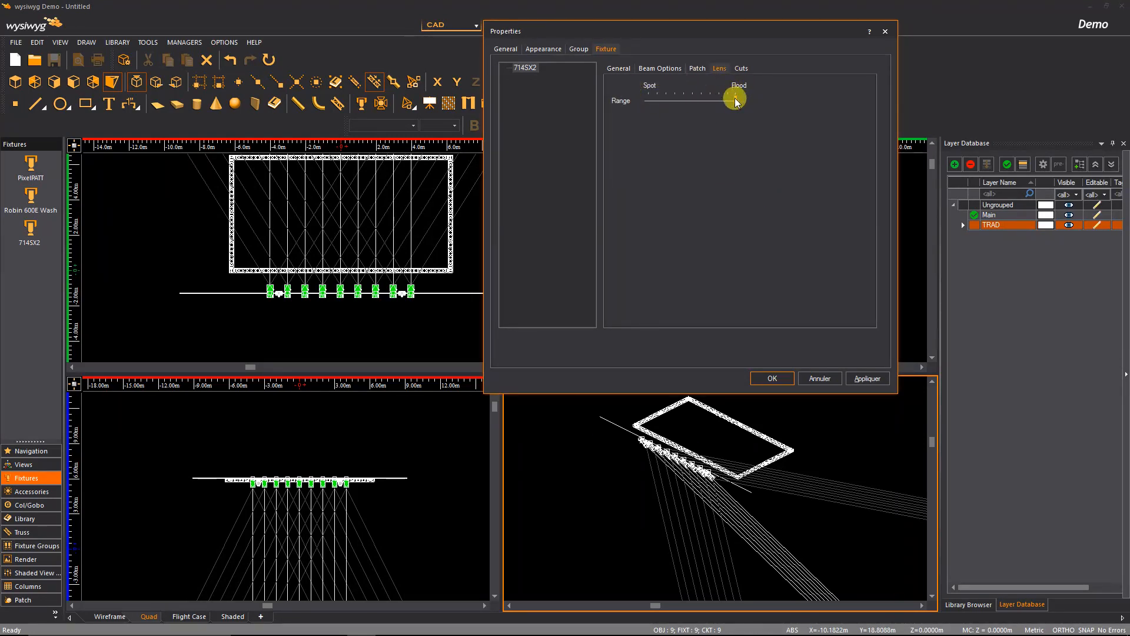
pyautogui.moveTo(735, 101)
pyautogui.mouseDown()
pyautogui.moveTo(650, 101)
pyautogui.moveTo(740, 106)
pyautogui.mouseUp()
pyautogui.moveTo(629, 101)
pyautogui.mouseDown()
pyautogui.moveTo(764, 101)
pyautogui.moveTo(643, 100)
pyautogui.mouseUp()
pyautogui.click(867, 378)
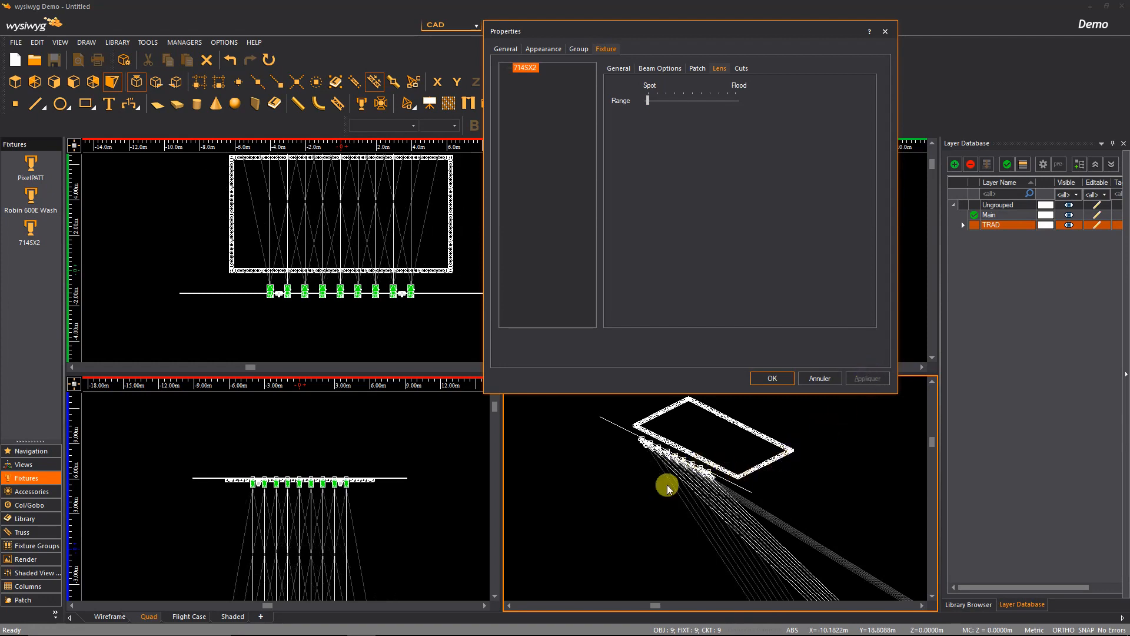
# Step: Set the barrel rotation in the fixtures' cuts to 111 and try a shutter blade cut, returning the blade to fully open
pyautogui.click(740, 68)
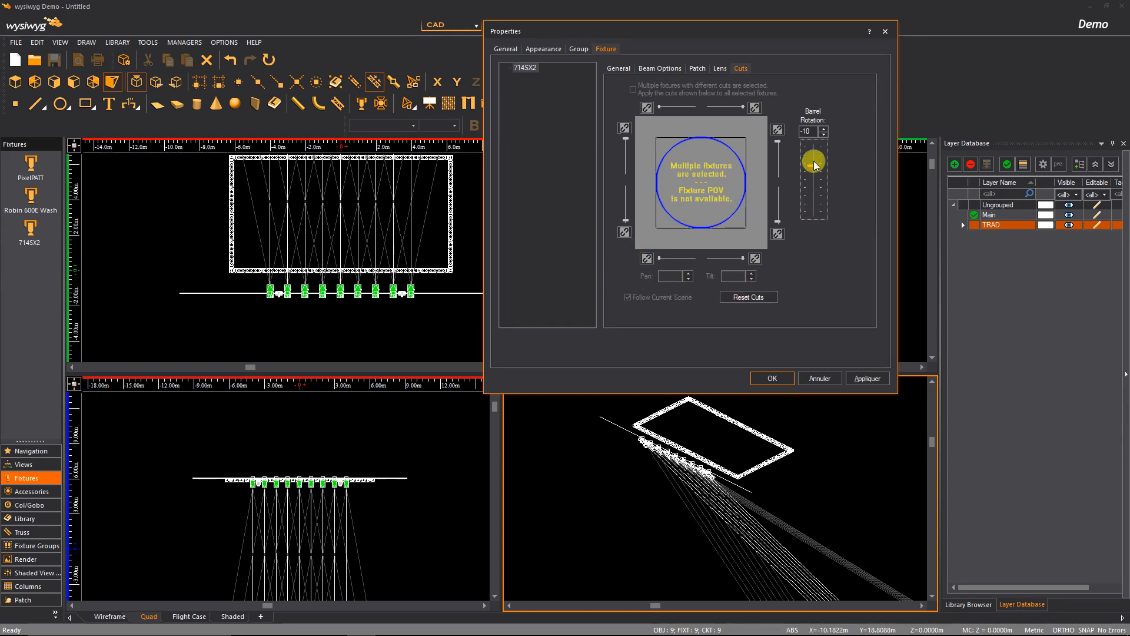
pyautogui.moveTo(814, 160); pyautogui.dragTo(816, 180)
pyautogui.moveTo(621, 226); pyautogui.dragTo(631, 201)
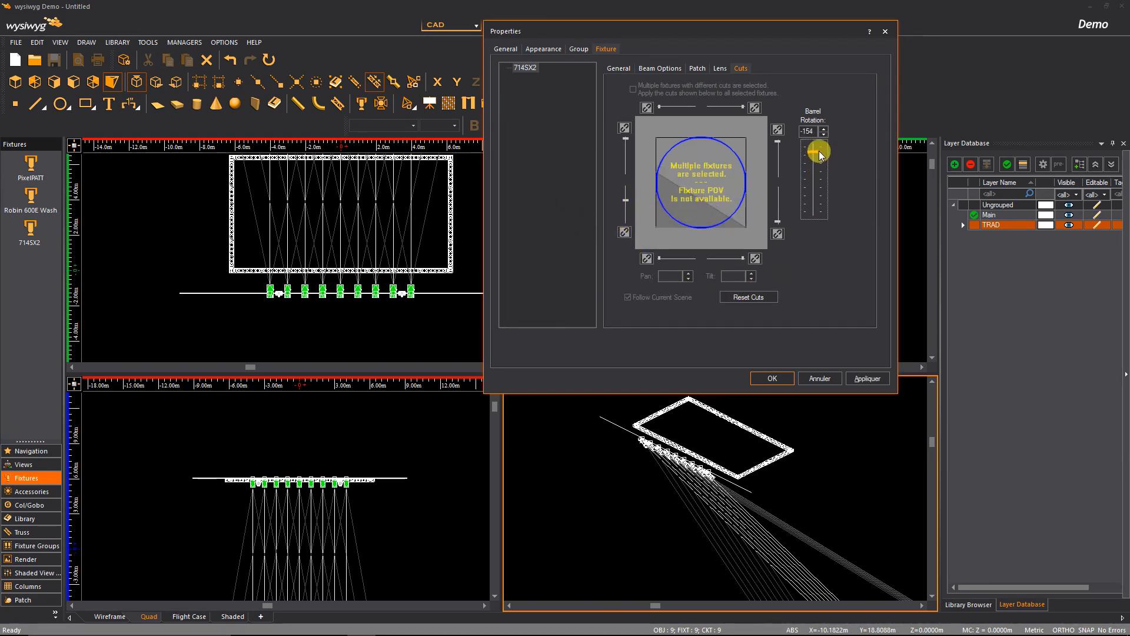
pyautogui.moveTo(813, 170); pyautogui.dragTo(812, 200)
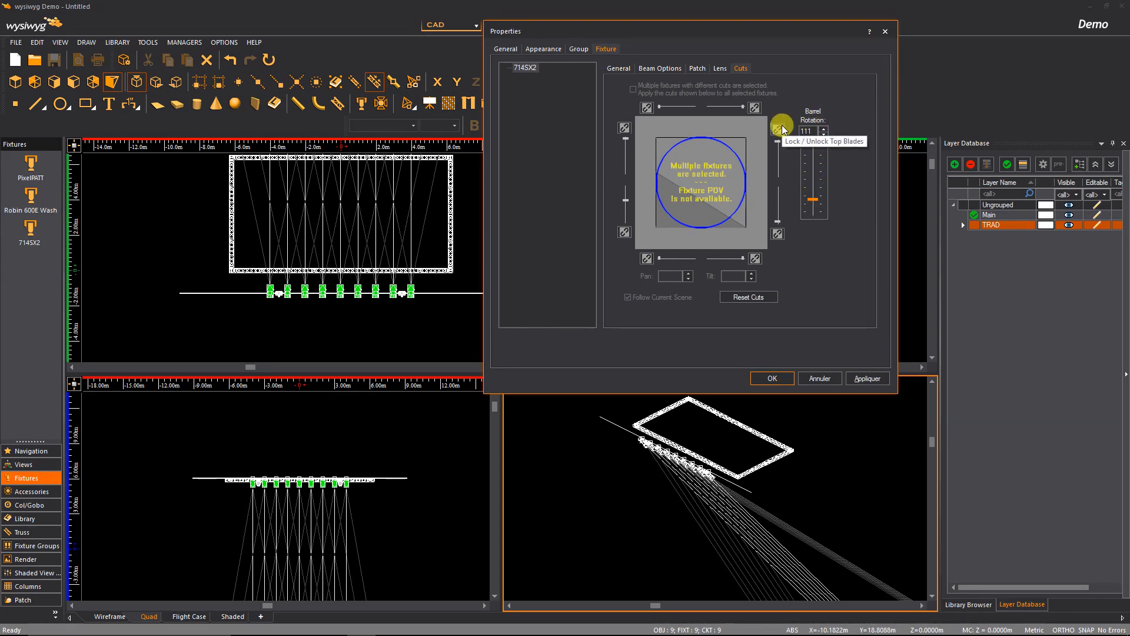
pyautogui.moveTo(625, 201); pyautogui.dragTo(624, 243)
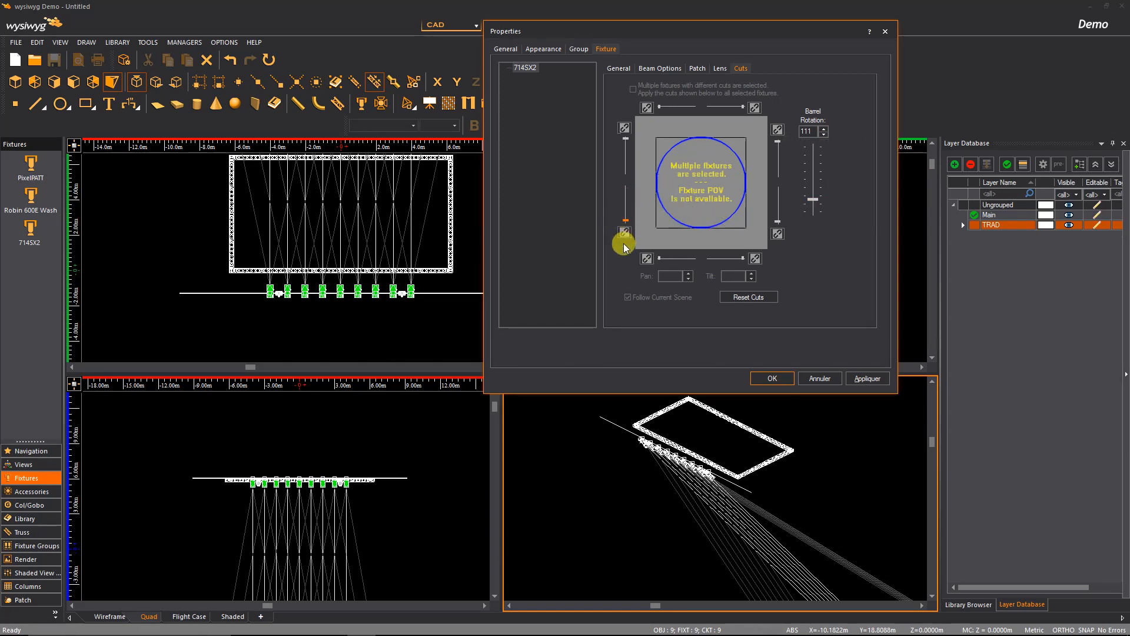
# Step: Open the attribute layout editor for the 714SX2 fixtures from their general fixture properties and check its fixture choices
pyautogui.click(618, 68)
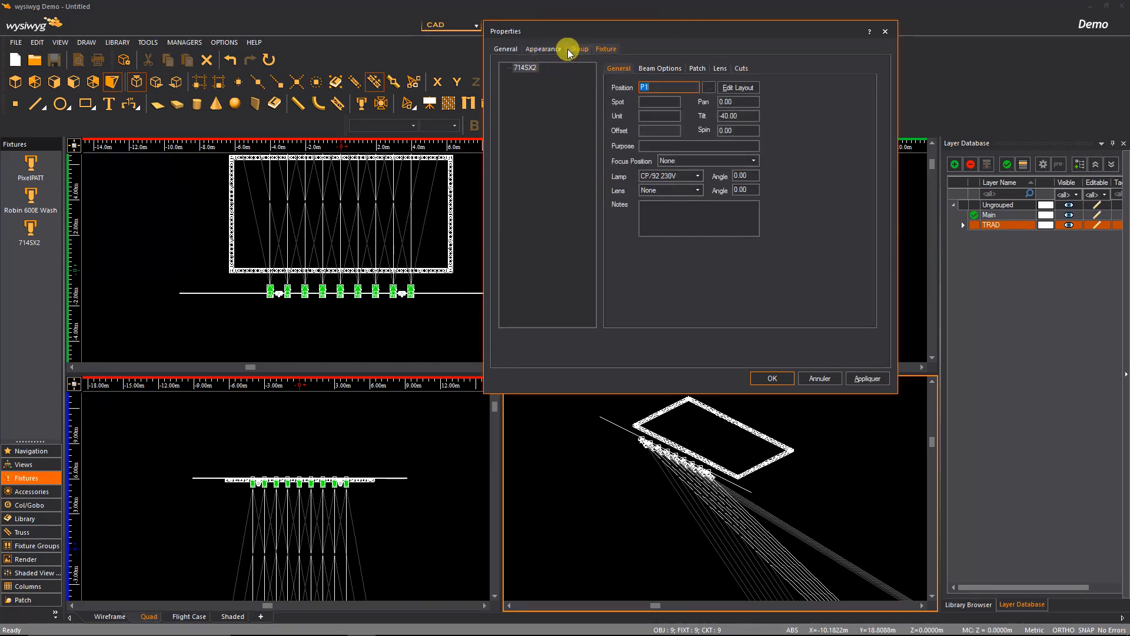
pyautogui.moveTo(669, 32); pyautogui.dragTo(794, 36)
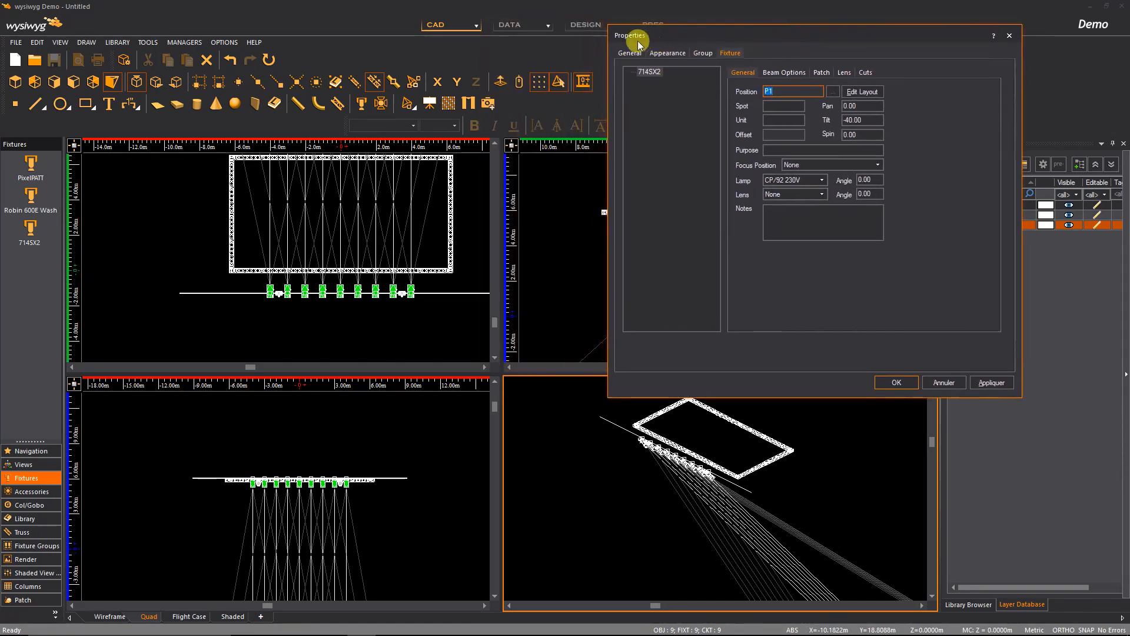
pyautogui.click(667, 53)
pyautogui.click(730, 53)
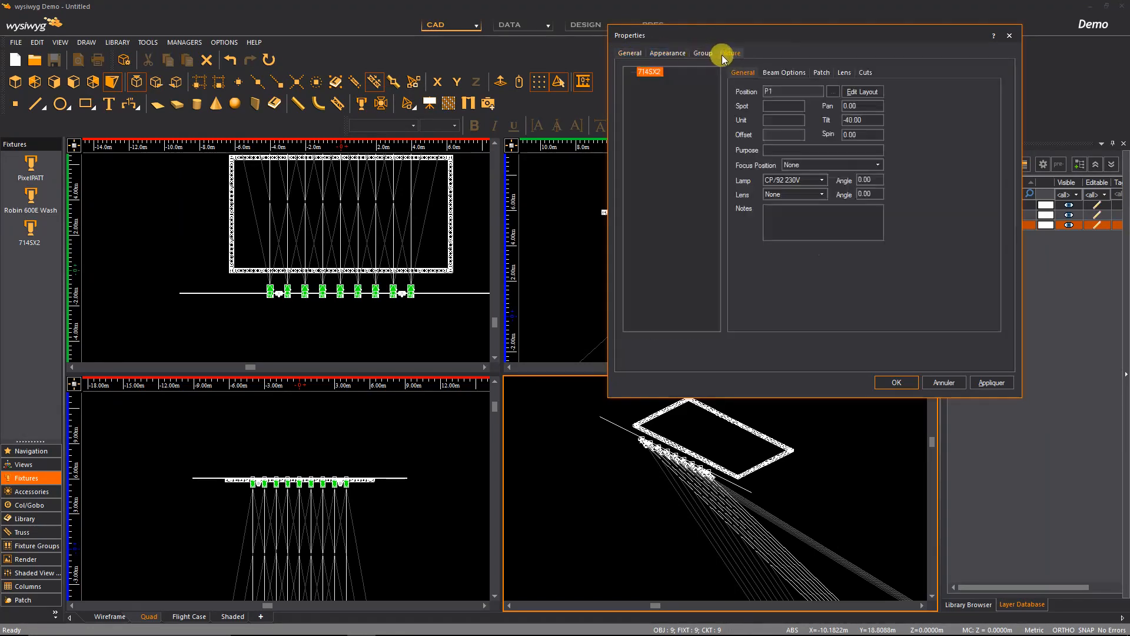
pyautogui.click(864, 91)
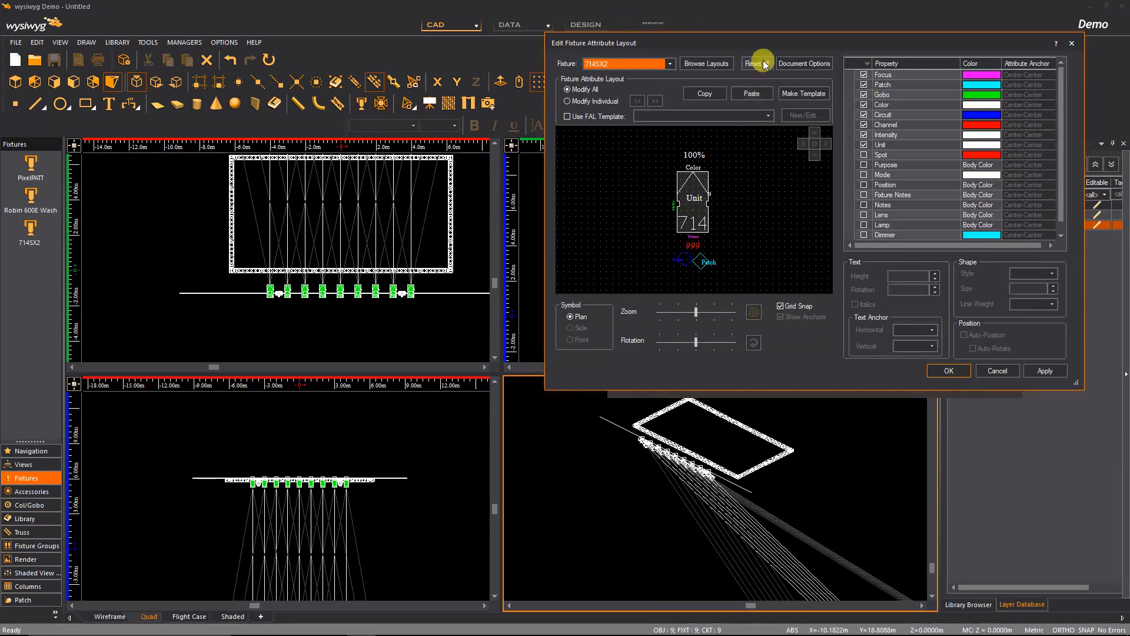
pyautogui.moveTo(772, 43); pyautogui.dragTo(793, 132)
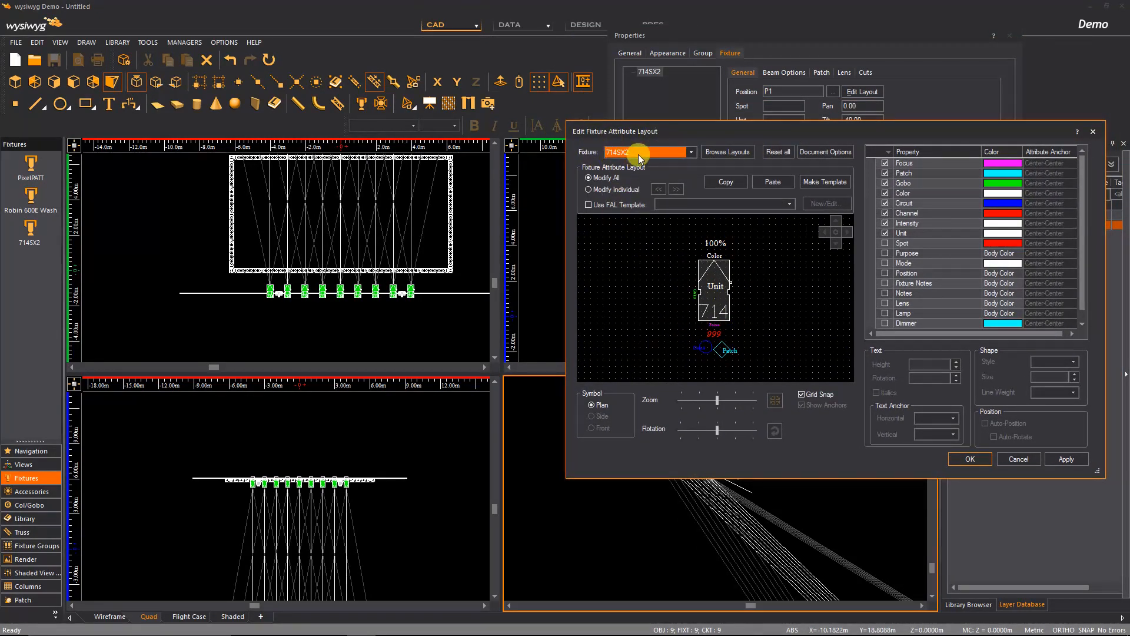
pyautogui.click(692, 152)
pyautogui.click(592, 144)
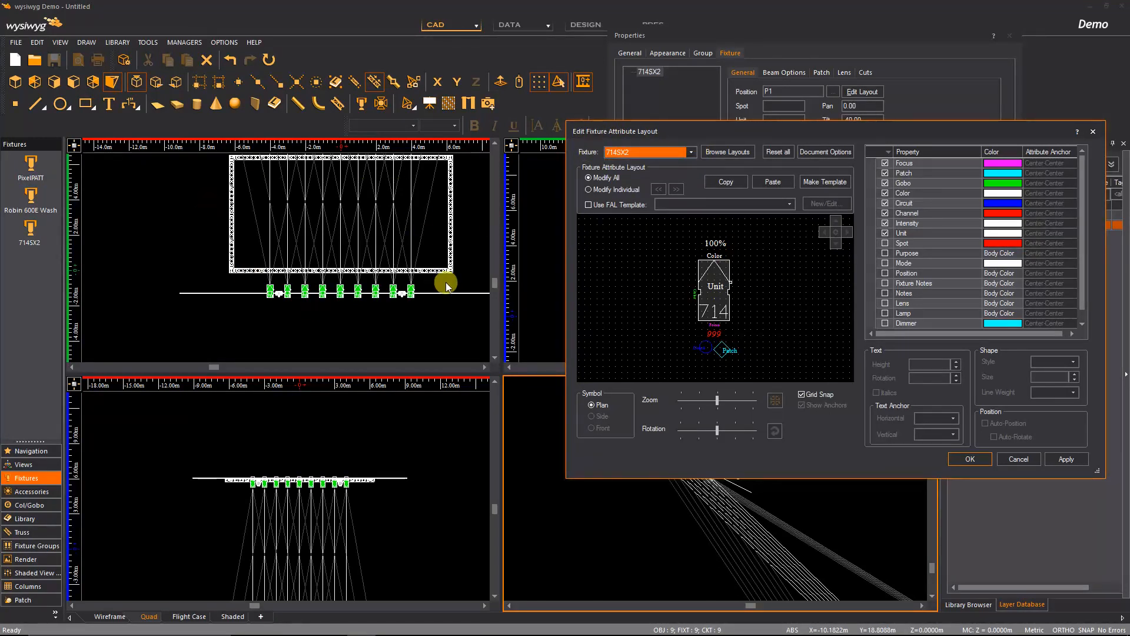
# Step: Browse the existing layouts in the document and apply the Robin 600E Wash layout to the 714SX2 fixtures
pyautogui.click(727, 155)
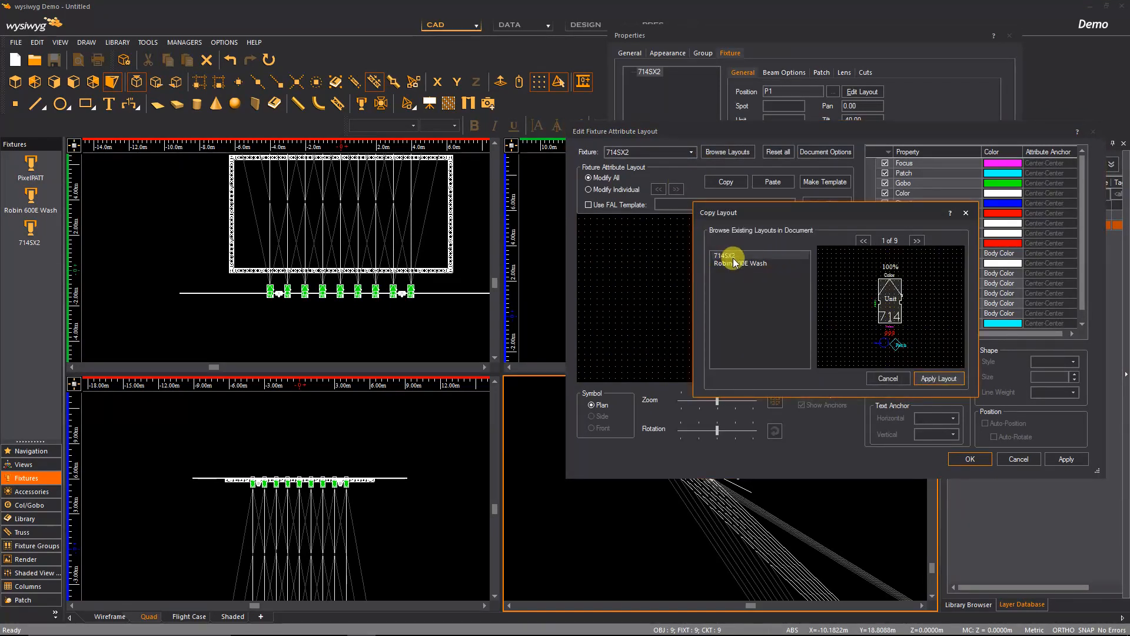
pyautogui.click(735, 258)
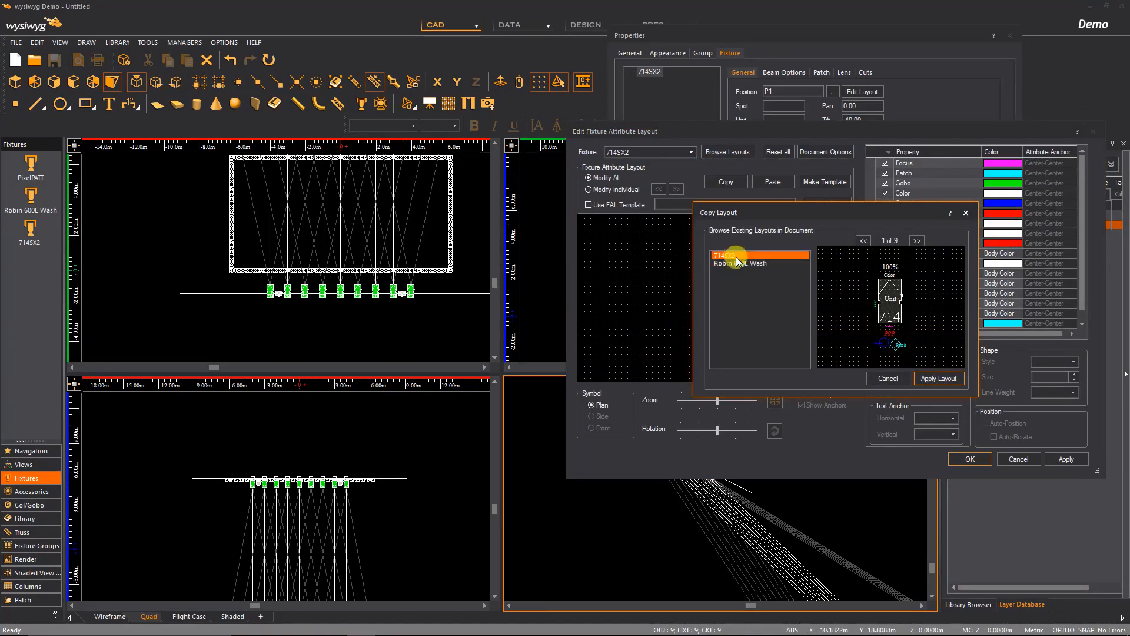
pyautogui.click(739, 264)
pyautogui.click(939, 379)
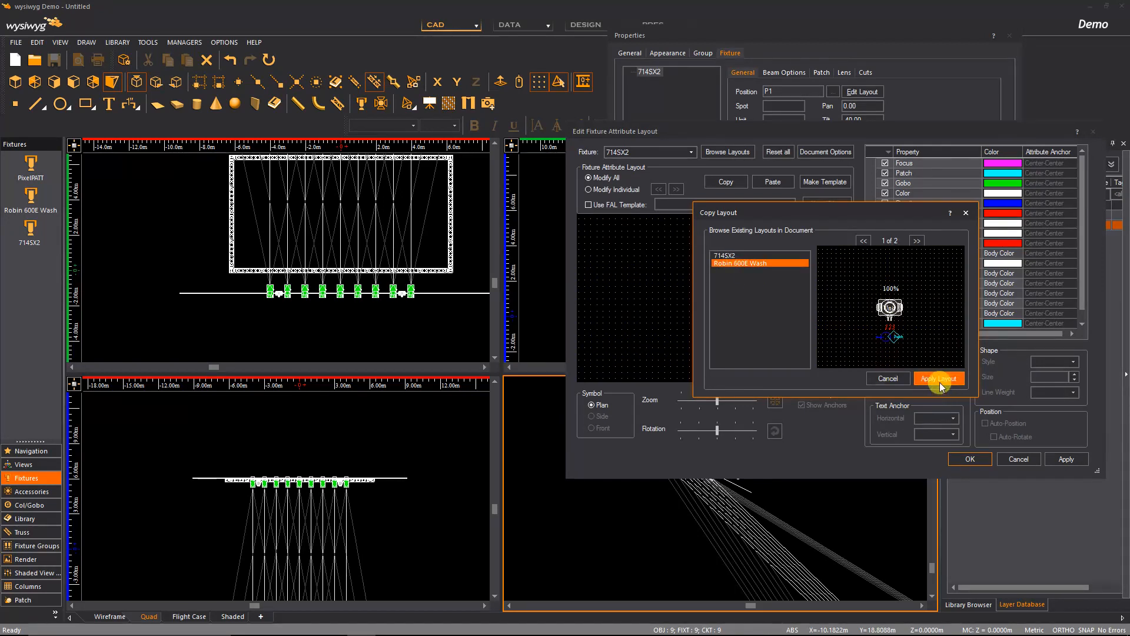
# Step: Restore the 714SX2 attribute layout from the document's existing layouts
pyautogui.click(727, 152)
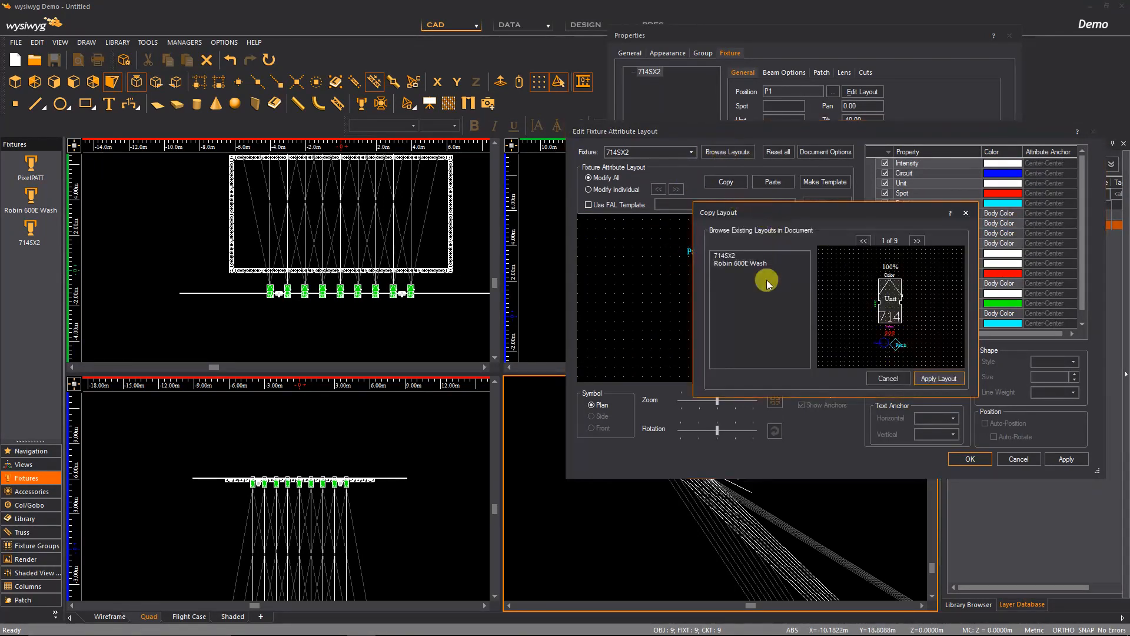
pyautogui.click(727, 256)
pyautogui.click(939, 378)
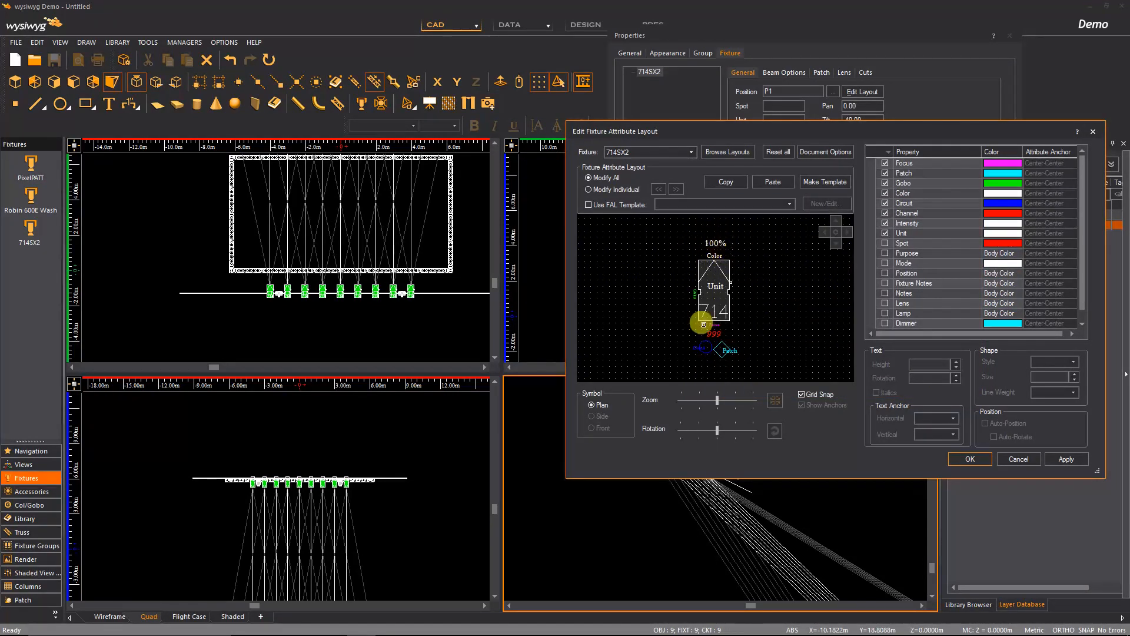
# Step: Enable the use of a FAL template for the 714SX2 layout and try Conventional - USITT Standard and Conventional - WYSIWYG Style
pyautogui.scroll(1, 727, 355)
pyautogui.scroll(3, 727, 355)
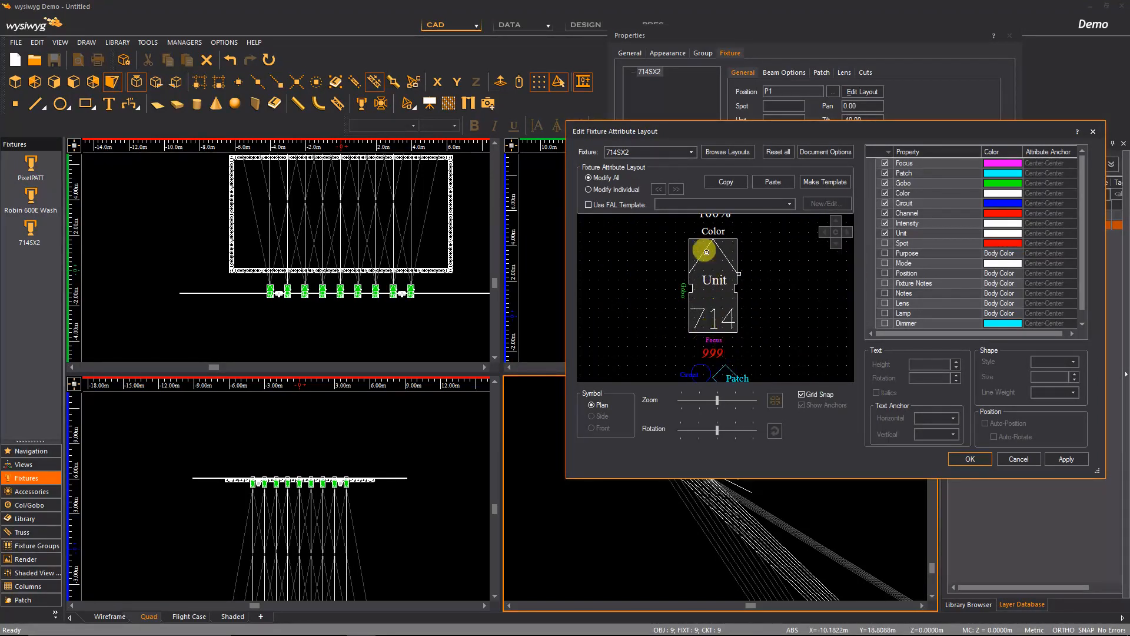
pyautogui.scroll(-4, 708, 282)
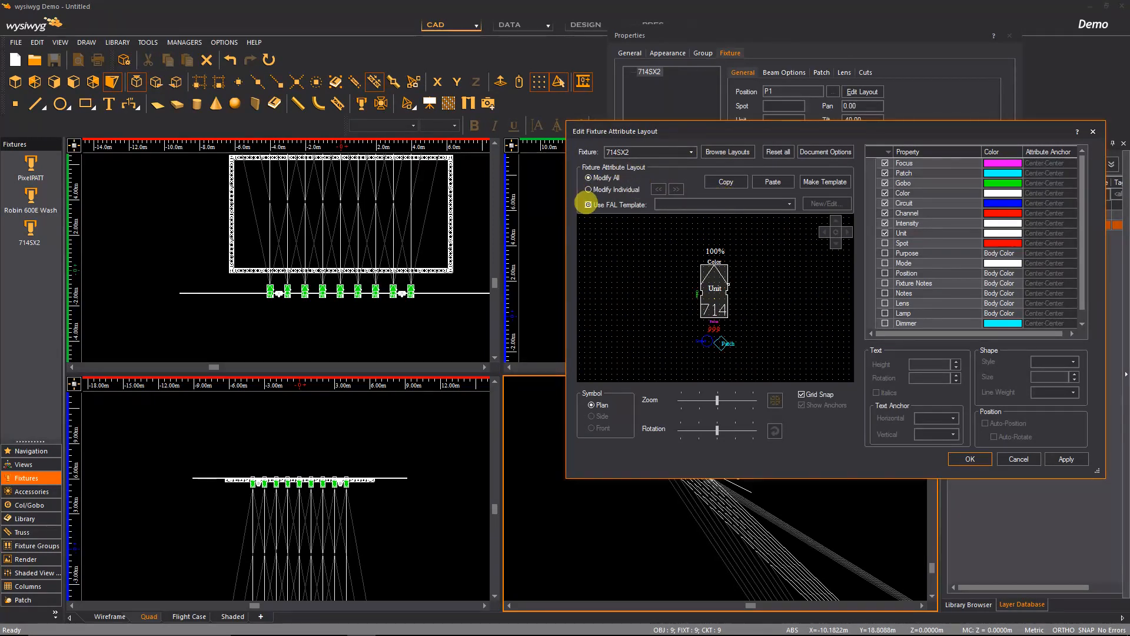
pyautogui.click(588, 205)
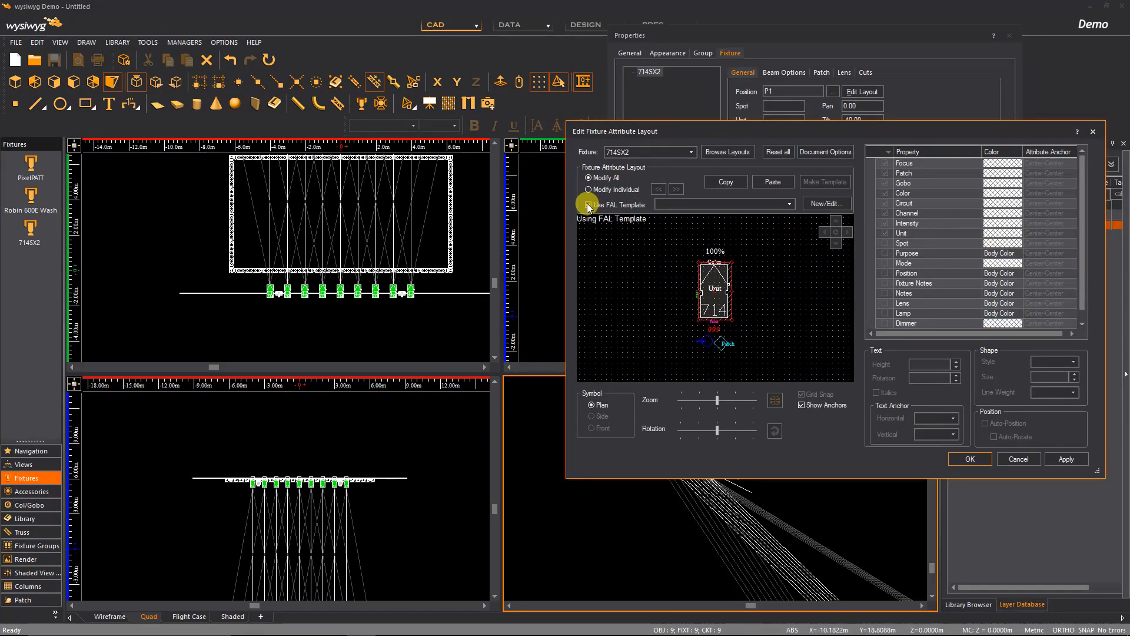
pyautogui.click(790, 205)
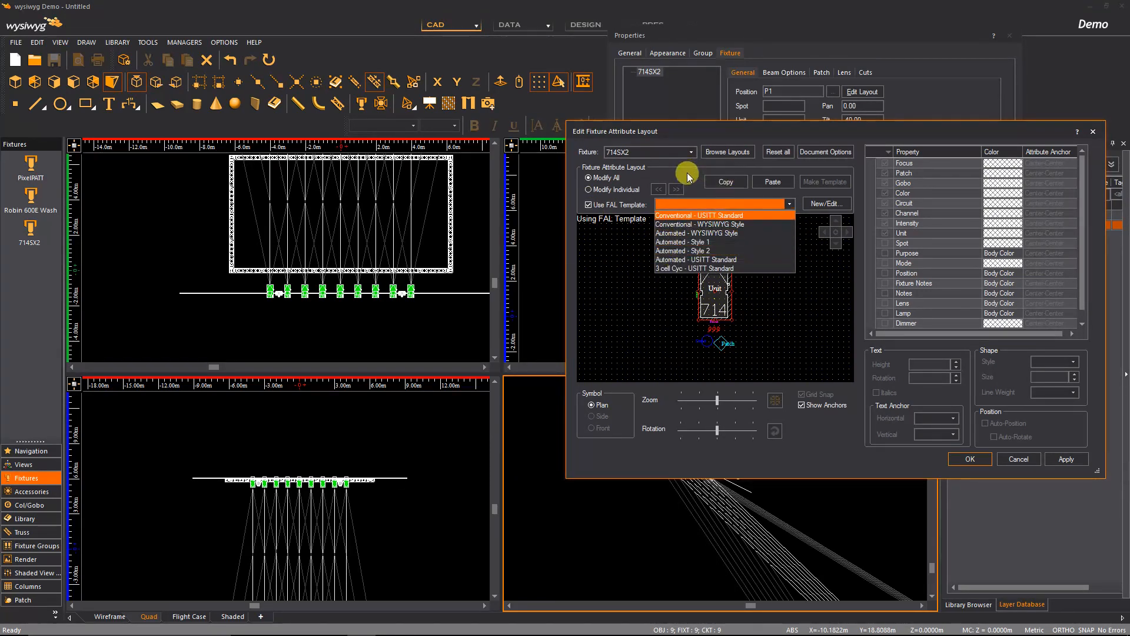
pyautogui.click(700, 215)
pyautogui.scroll(4, 726, 354)
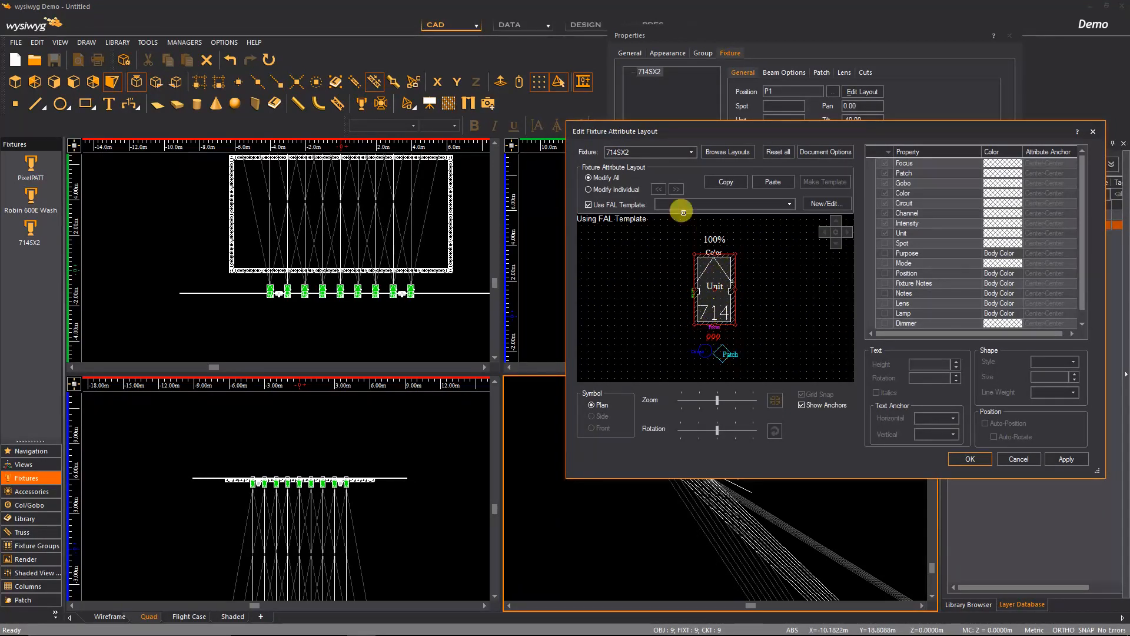
pyautogui.click(790, 204)
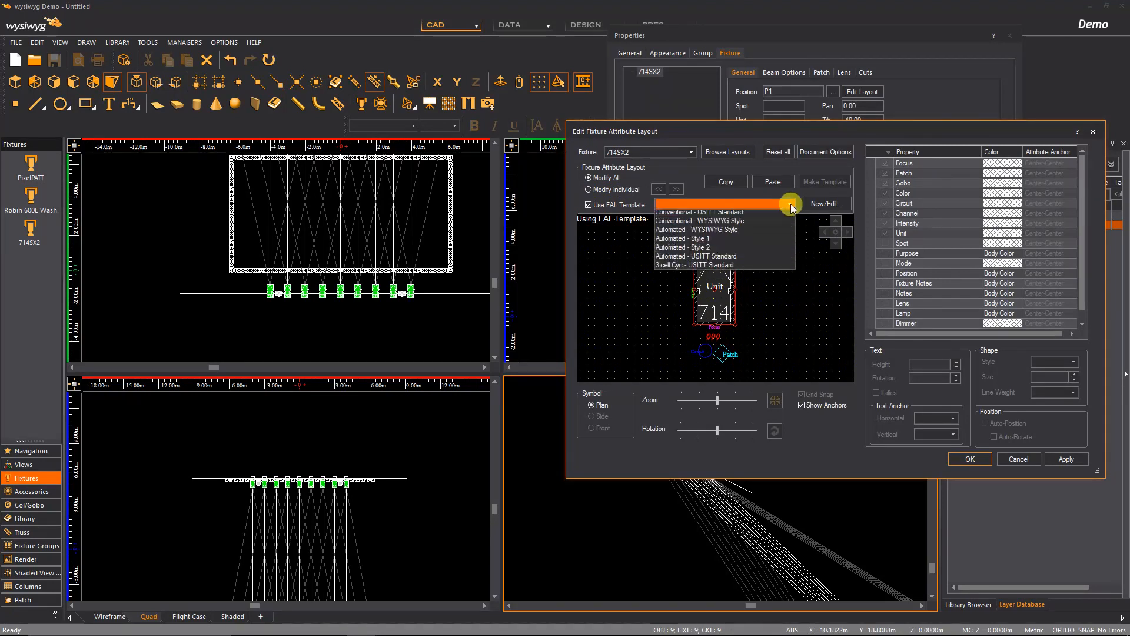
pyautogui.click(743, 224)
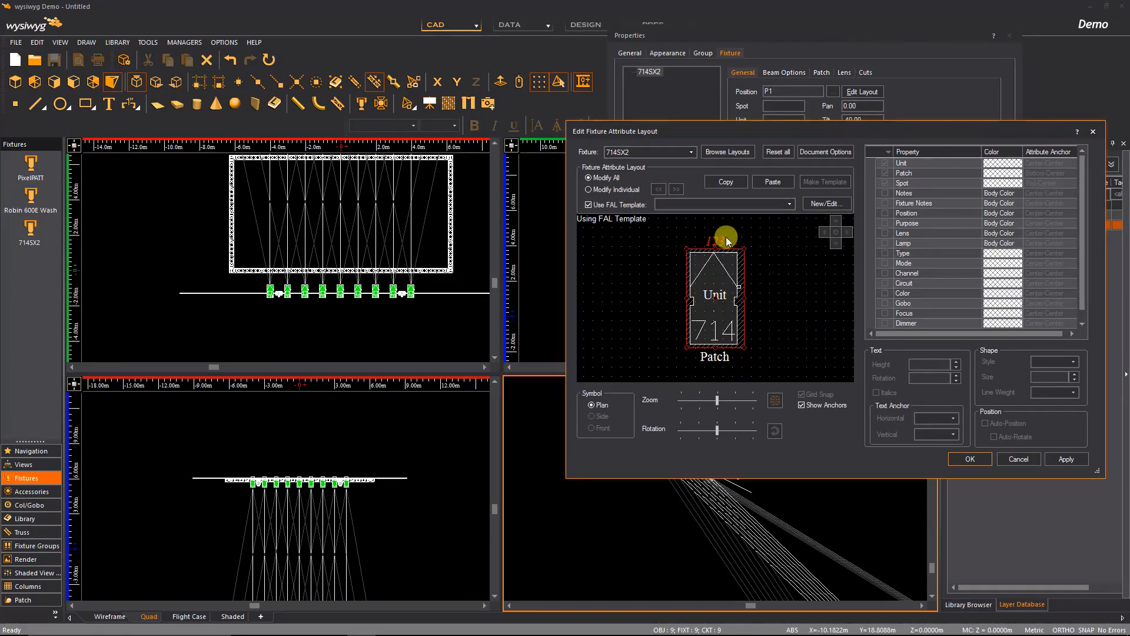
# Step: Select the Automated - Style 2 template for the 714SX2 layout and turn the FAL template option off for manual editing
pyautogui.click(703, 205)
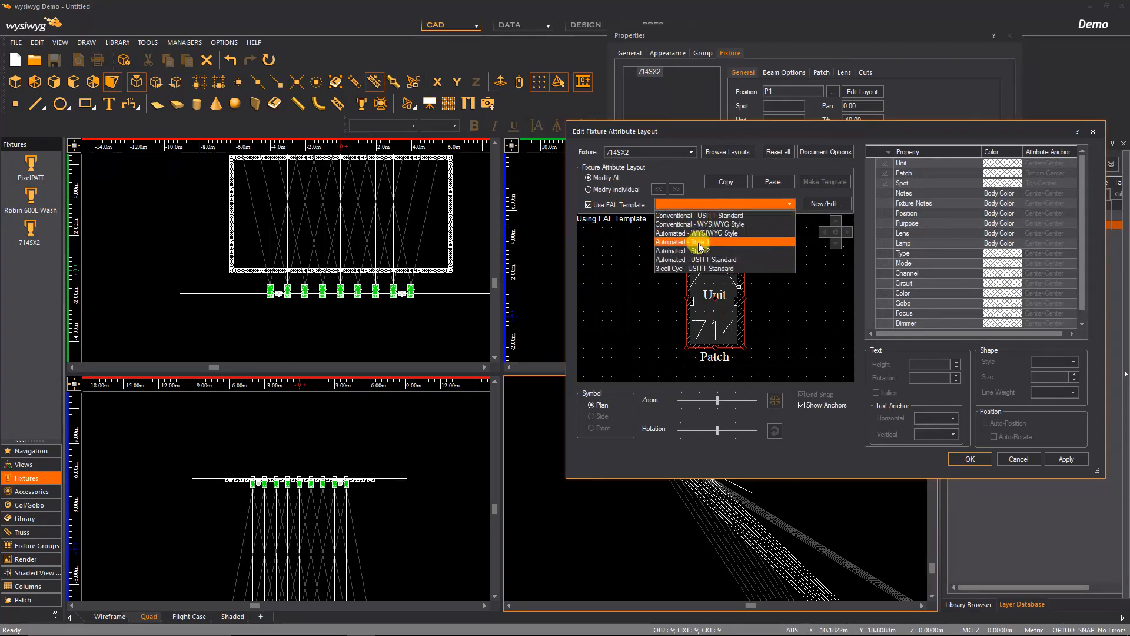
pyautogui.click(698, 250)
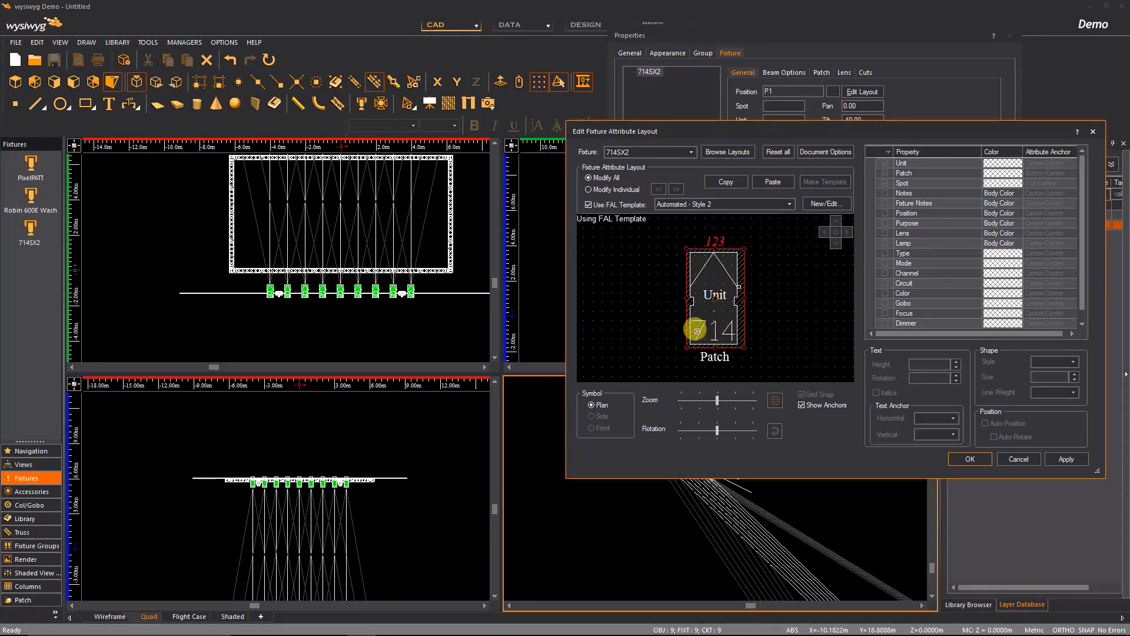
pyautogui.click(588, 205)
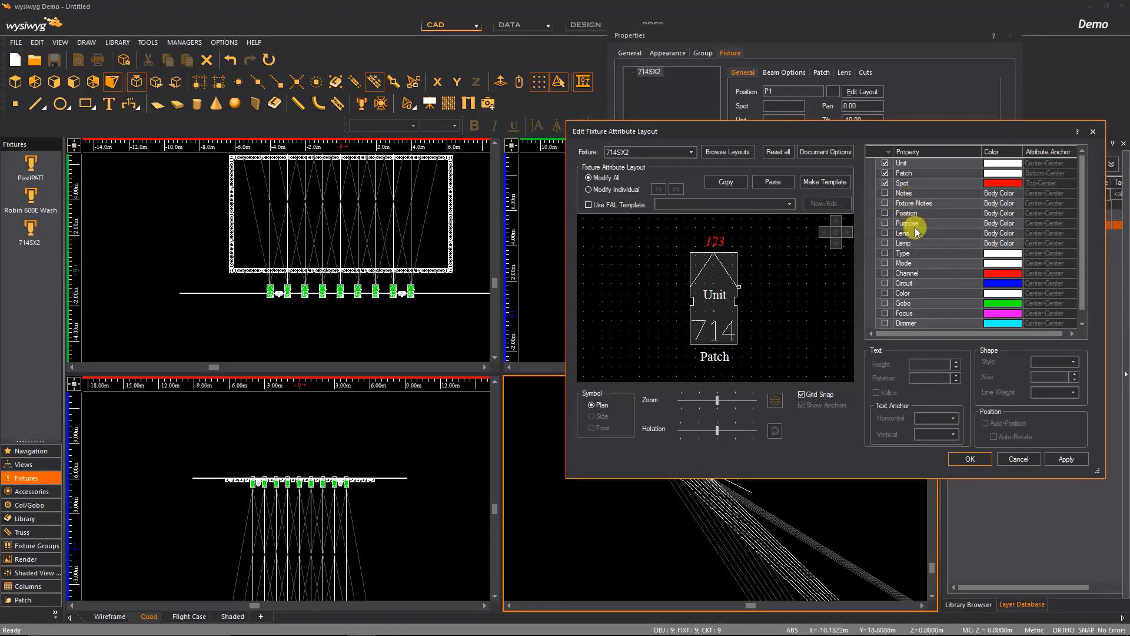
# Step: Show the Color attribute in the 714SX2 layout and place it above the spot number at 0.00 cm, 67.50 cm
pyautogui.scroll(-1, 910, 241)
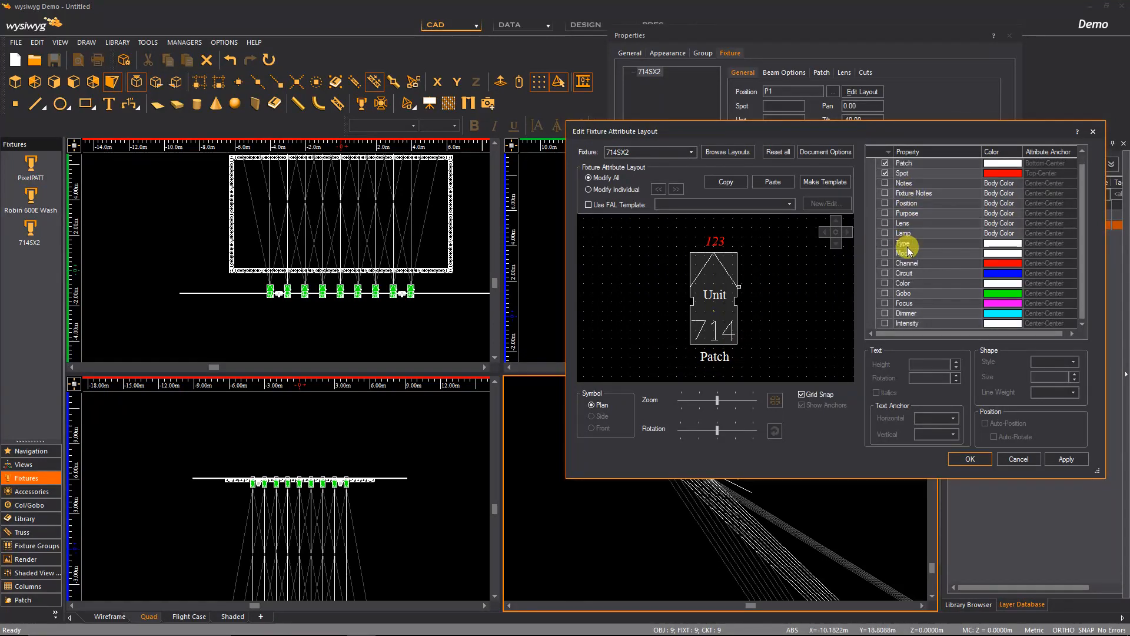
pyautogui.click(884, 284)
pyautogui.moveTo(723, 266); pyautogui.dragTo(726, 234)
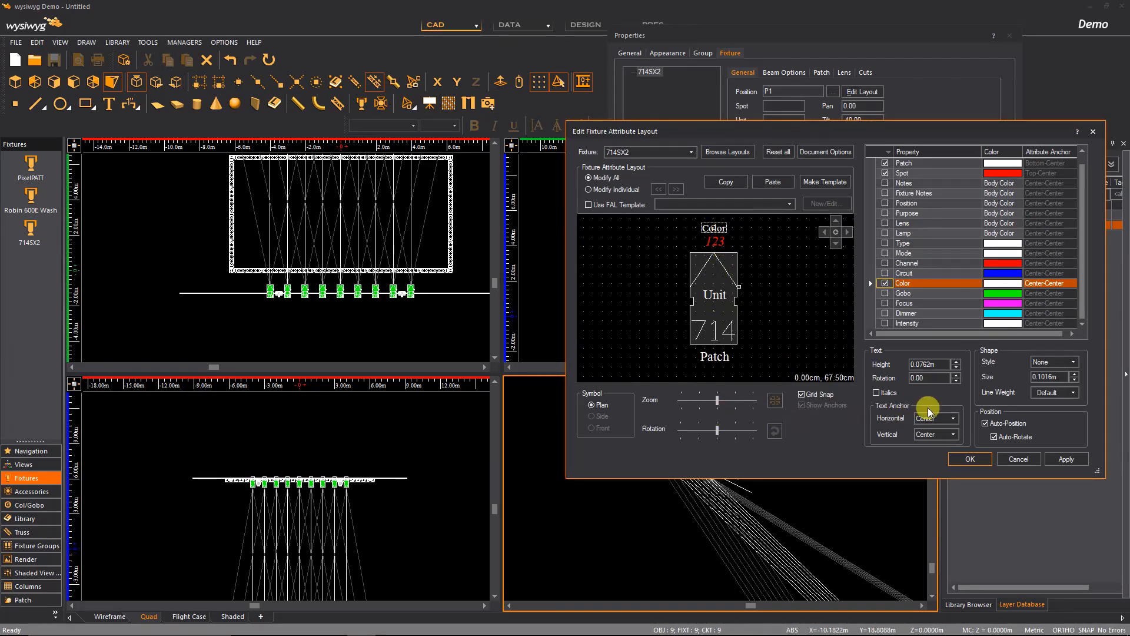
# Step: Try a 0.1162 m text height and a 0.1816 m circle on the Color attribute, returning to no shape and 0.0762 m text
pyautogui.click(956, 361)
pyautogui.click(956, 361)
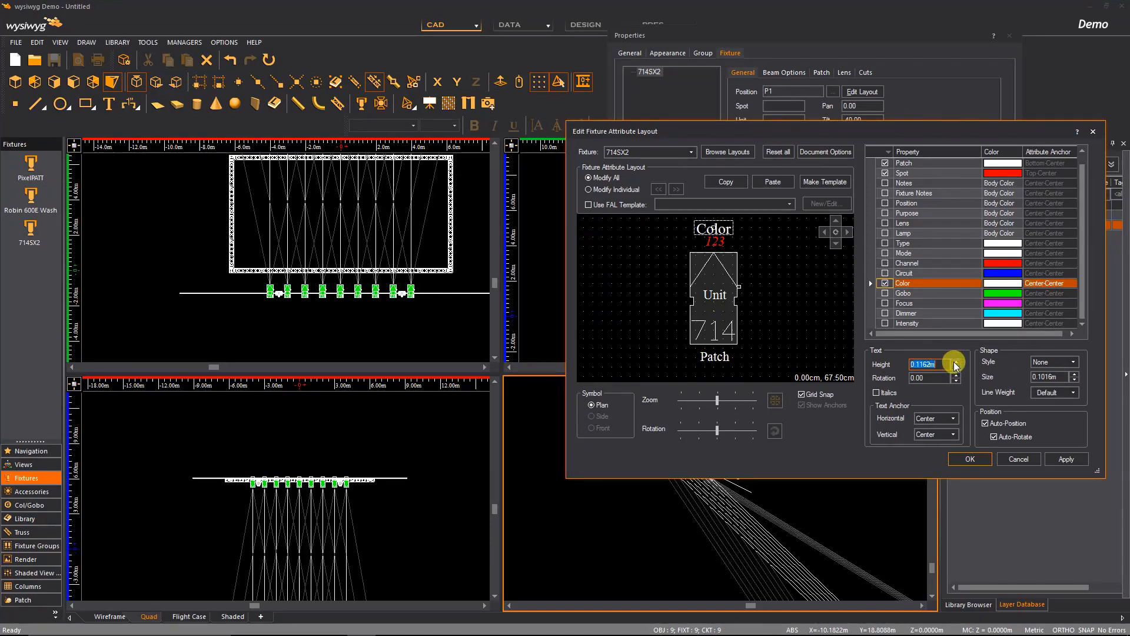
pyautogui.click(1072, 363)
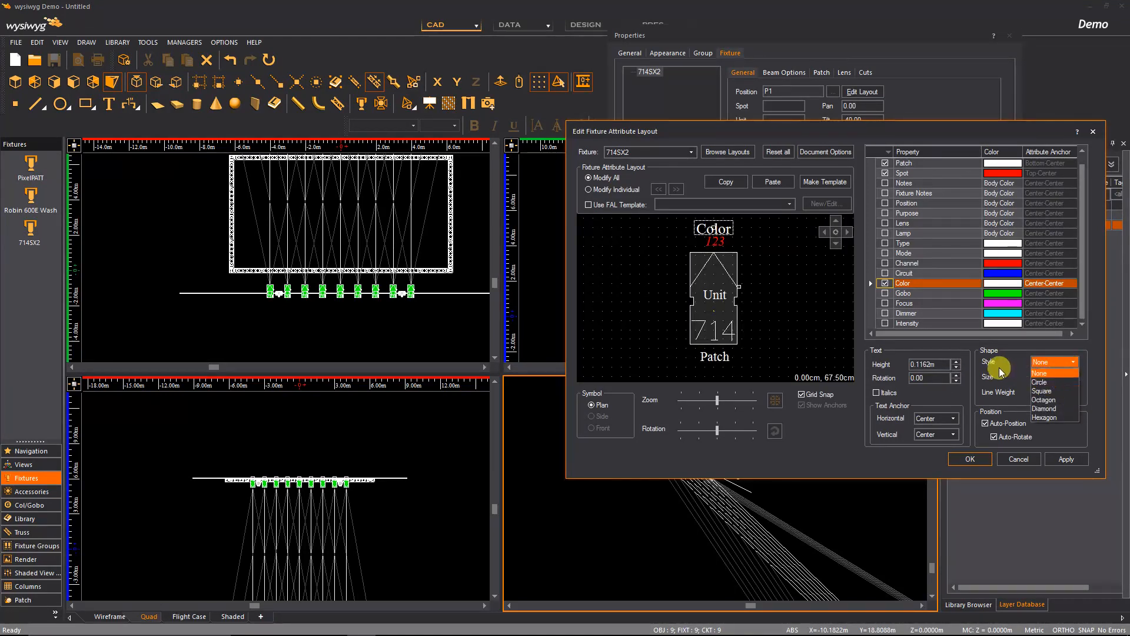
pyautogui.click(1046, 382)
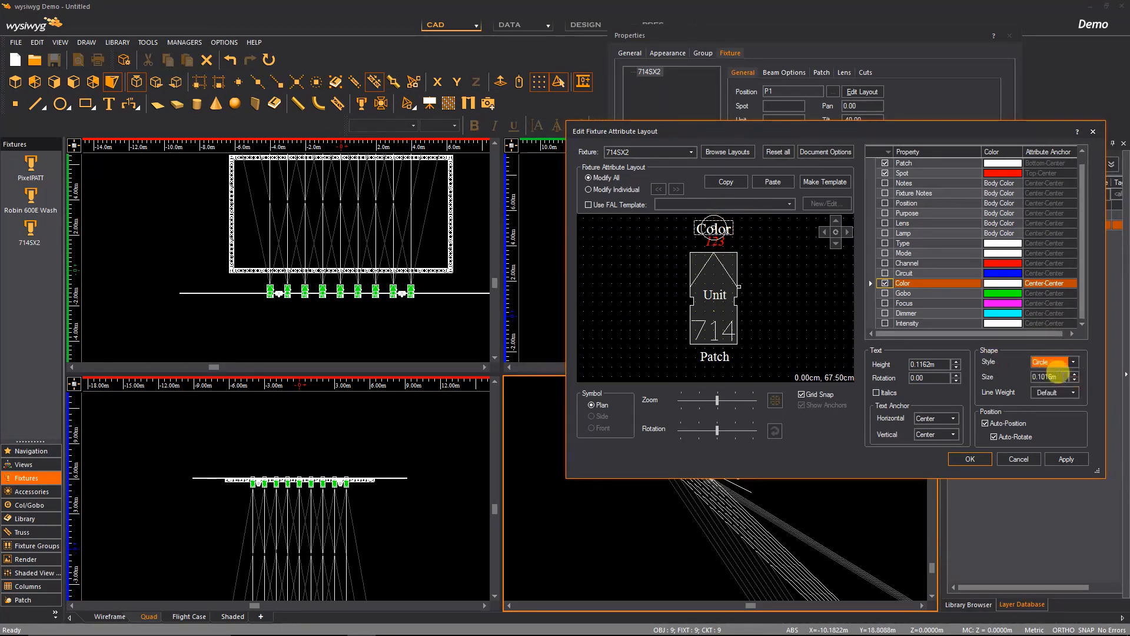
pyautogui.click(1075, 374)
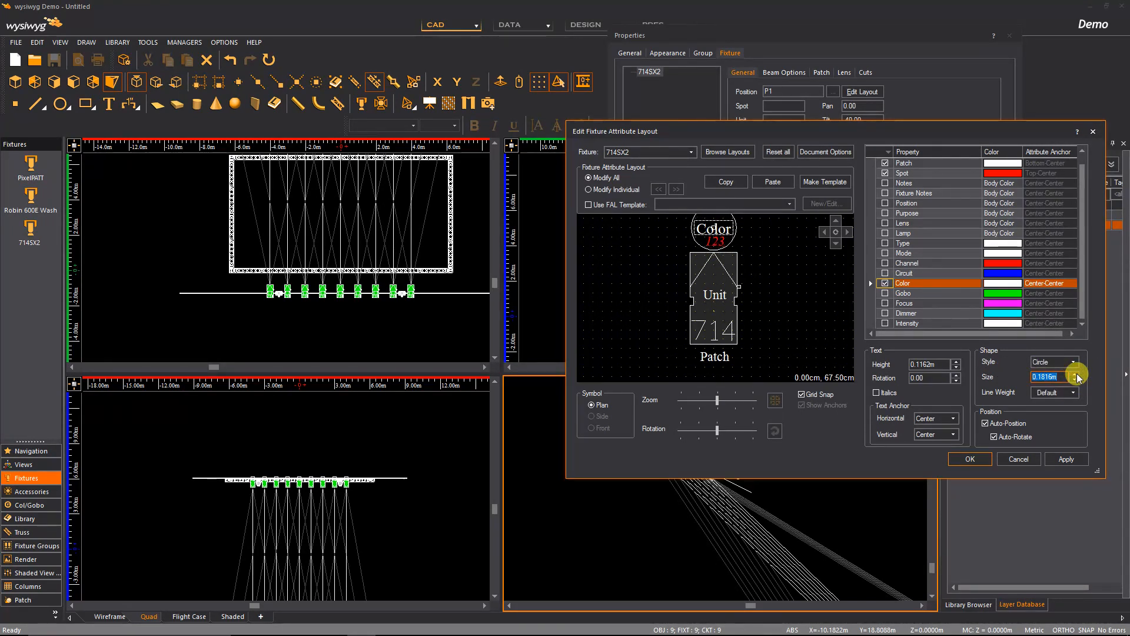
pyautogui.click(1053, 362)
pyautogui.click(1046, 372)
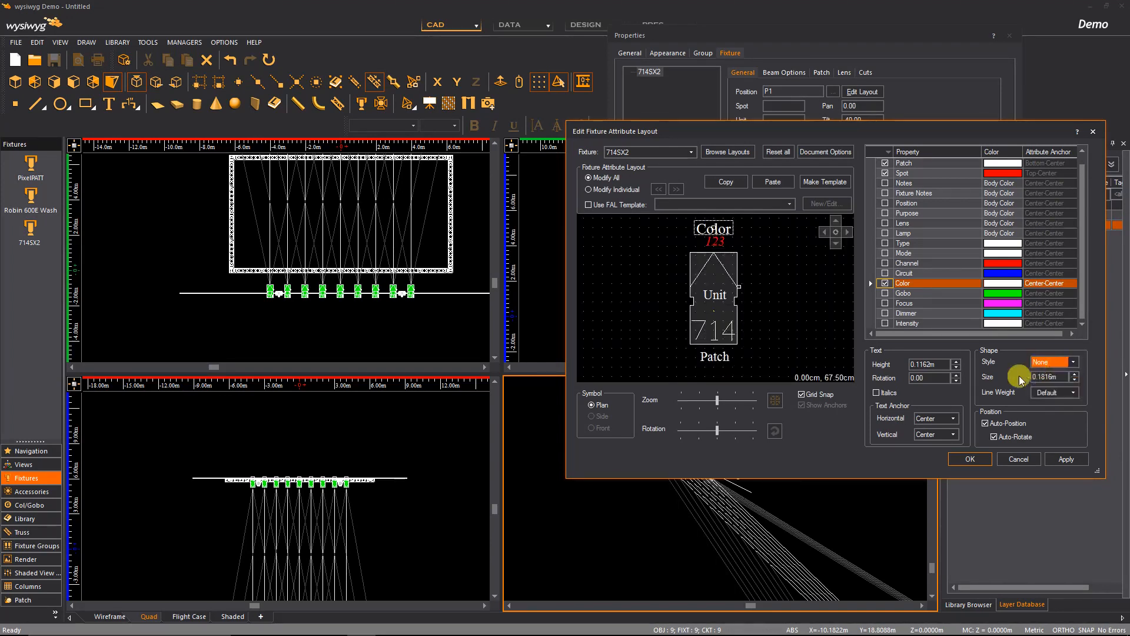
pyautogui.click(956, 367)
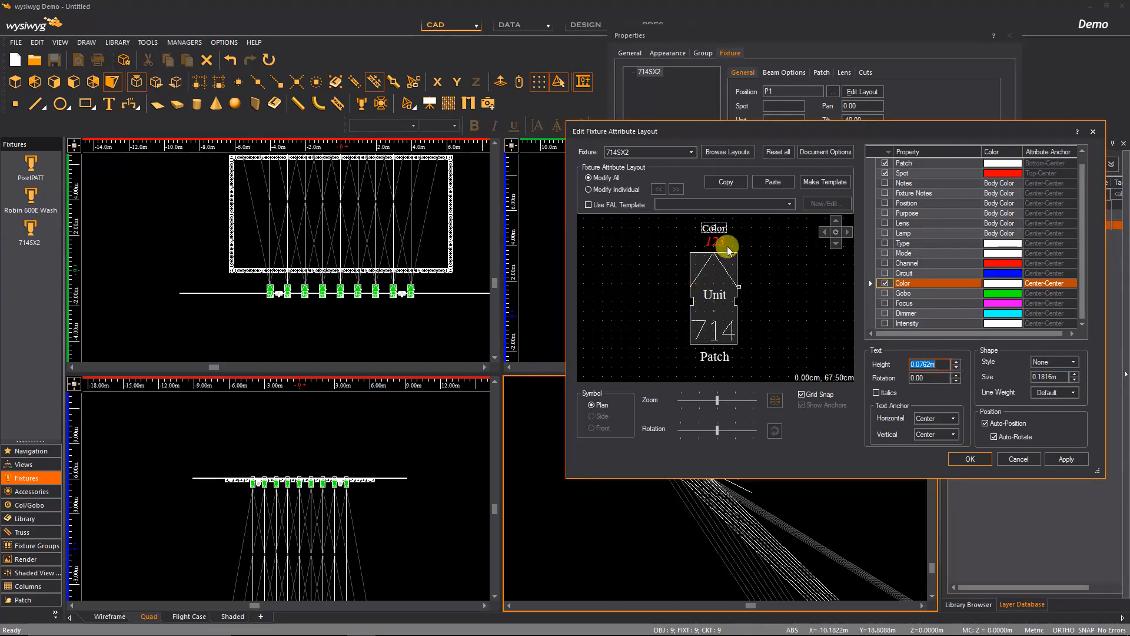
# Step: Apply the edited attribute layout to the 714SX2 fixtures, accept their properties and clear the selection
pyautogui.moveTo(714, 133); pyautogui.dragTo(676, 234)
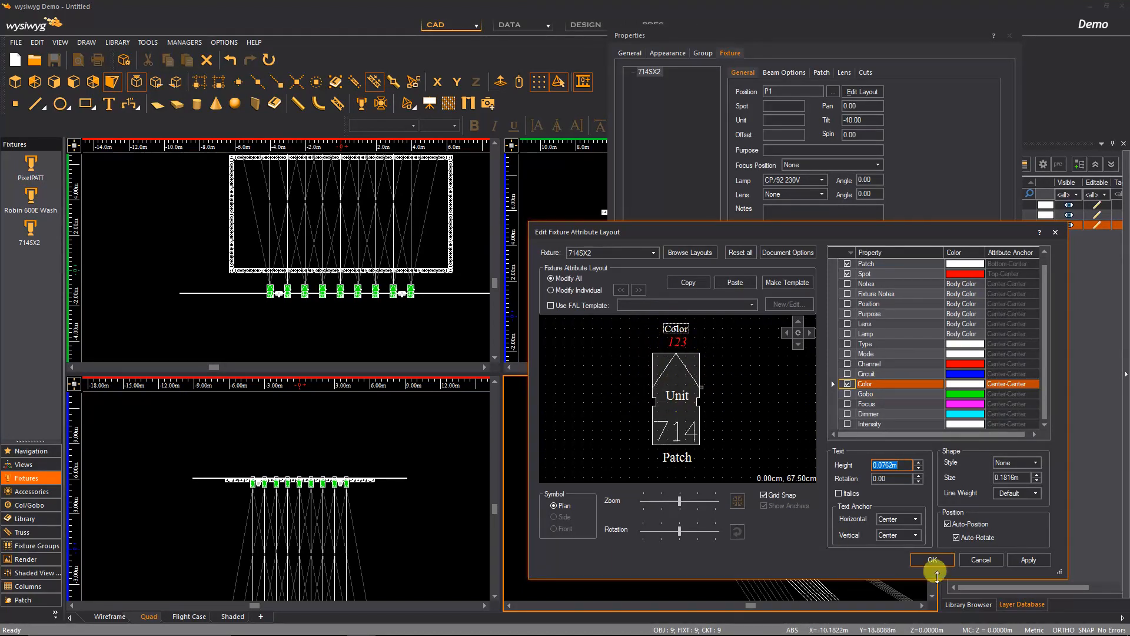
pyautogui.click(1027, 561)
pyautogui.click(933, 560)
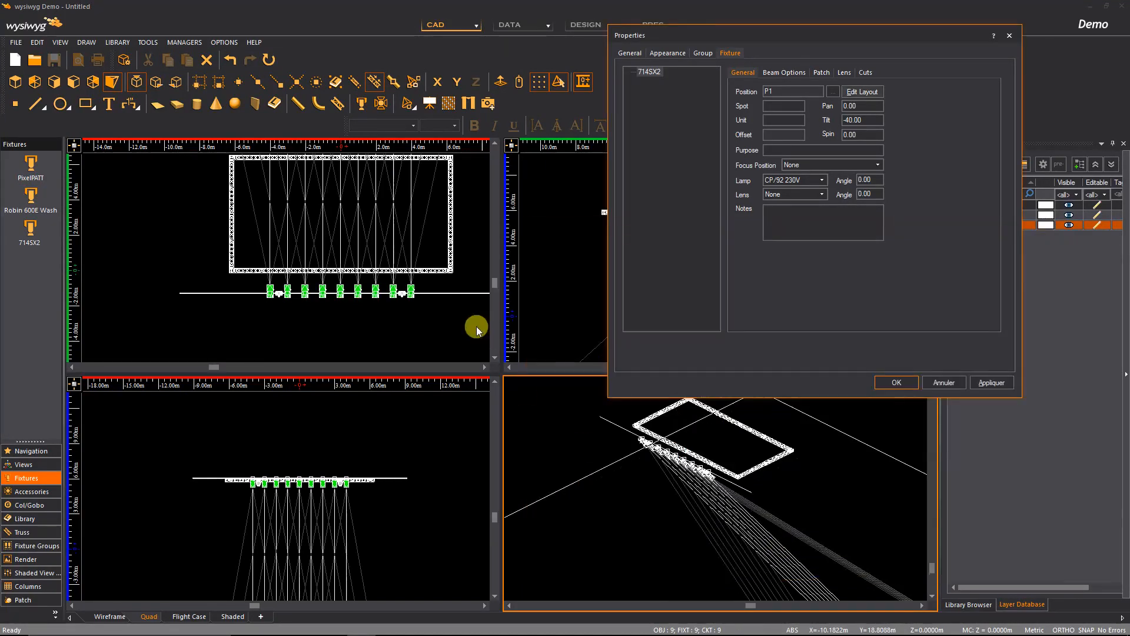
pyautogui.click(899, 383)
pyautogui.scroll(8, 272, 285)
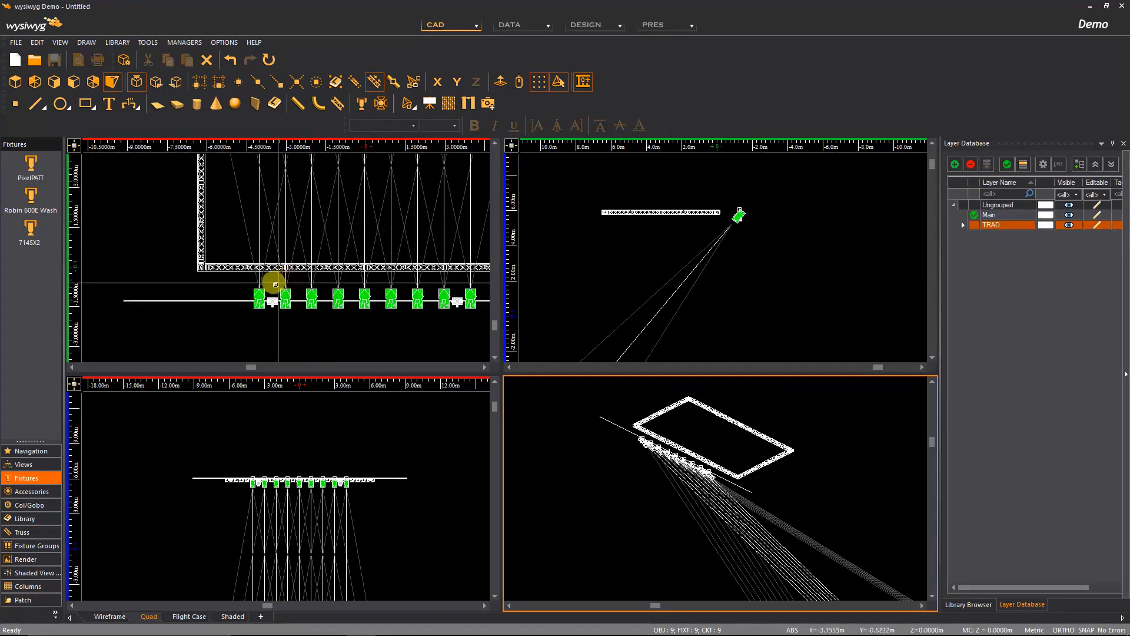
pyautogui.click(247, 282)
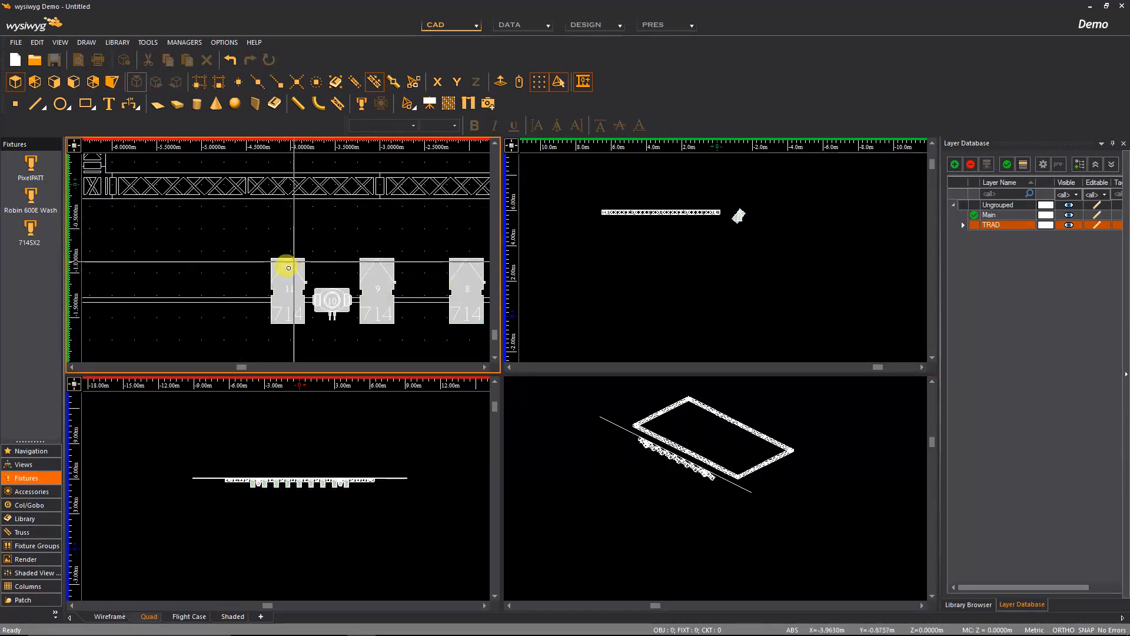
# Step: Examine the unit numbering of the 714SX2 and Robin 600E Wash fixtures along the pipe in the plan view
pyautogui.scroll(-3, 391, 297)
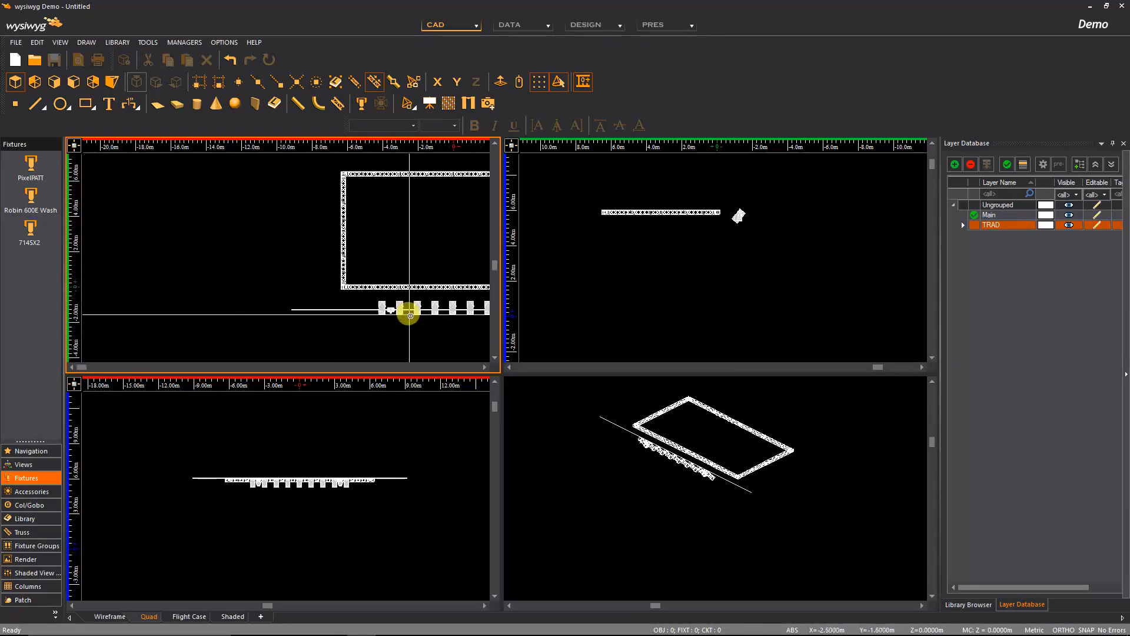
pyautogui.scroll(3, 469, 313)
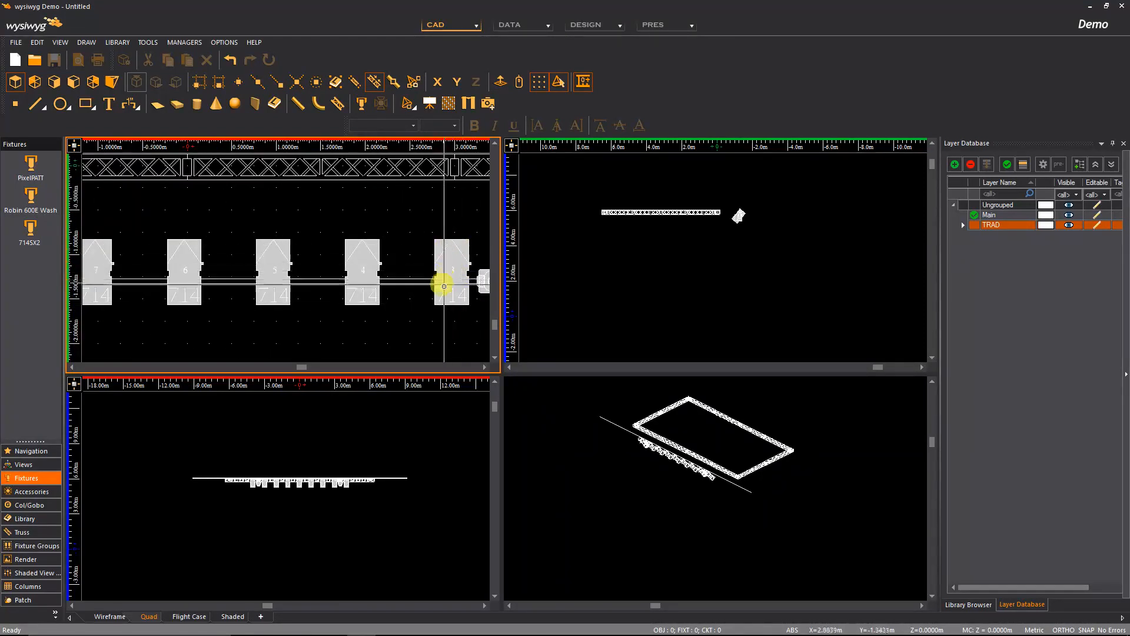
pyautogui.scroll(-5, 444, 292)
pyautogui.scroll(6, 451, 296)
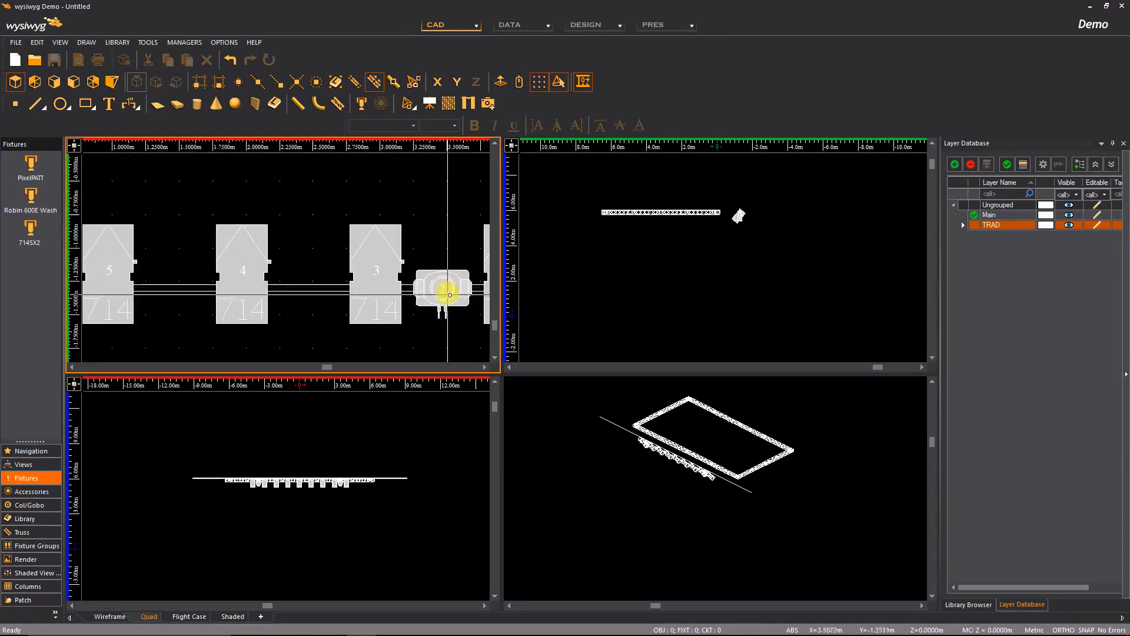
pyautogui.scroll(-5, 318, 298)
pyautogui.scroll(-2, 318, 297)
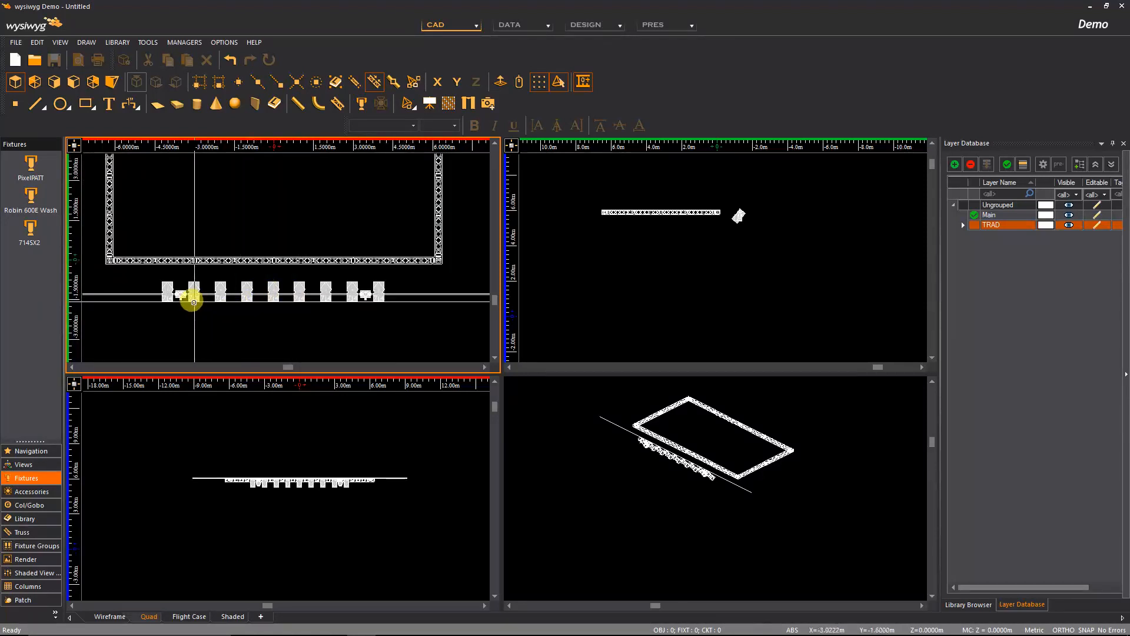
pyautogui.hscroll(-2, 219, 309)
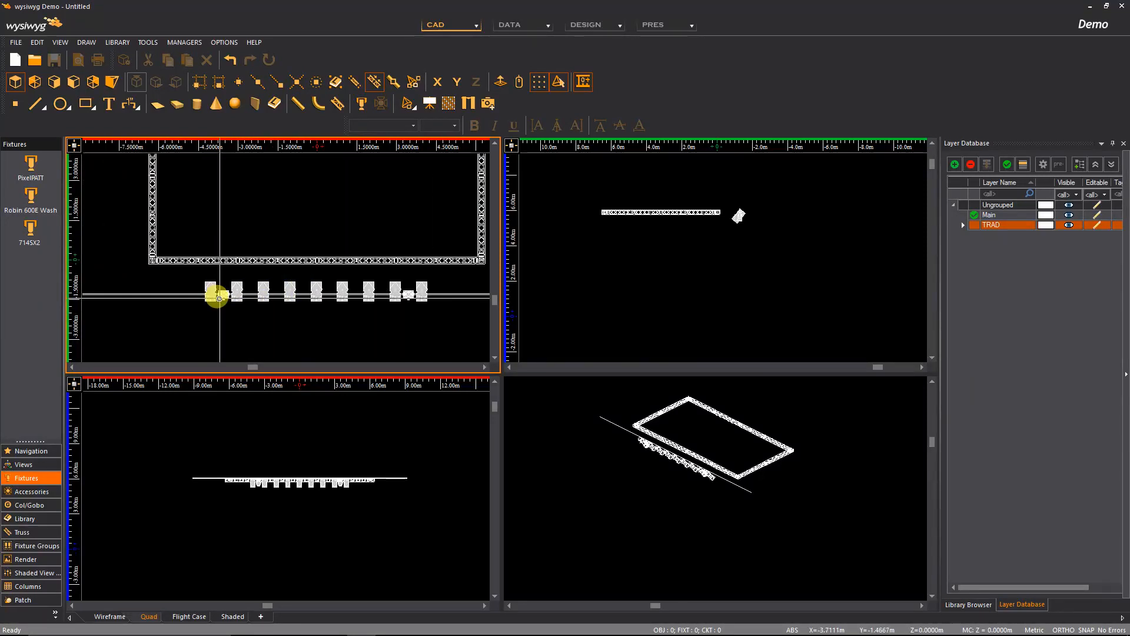
pyautogui.hscroll(2, 219, 298)
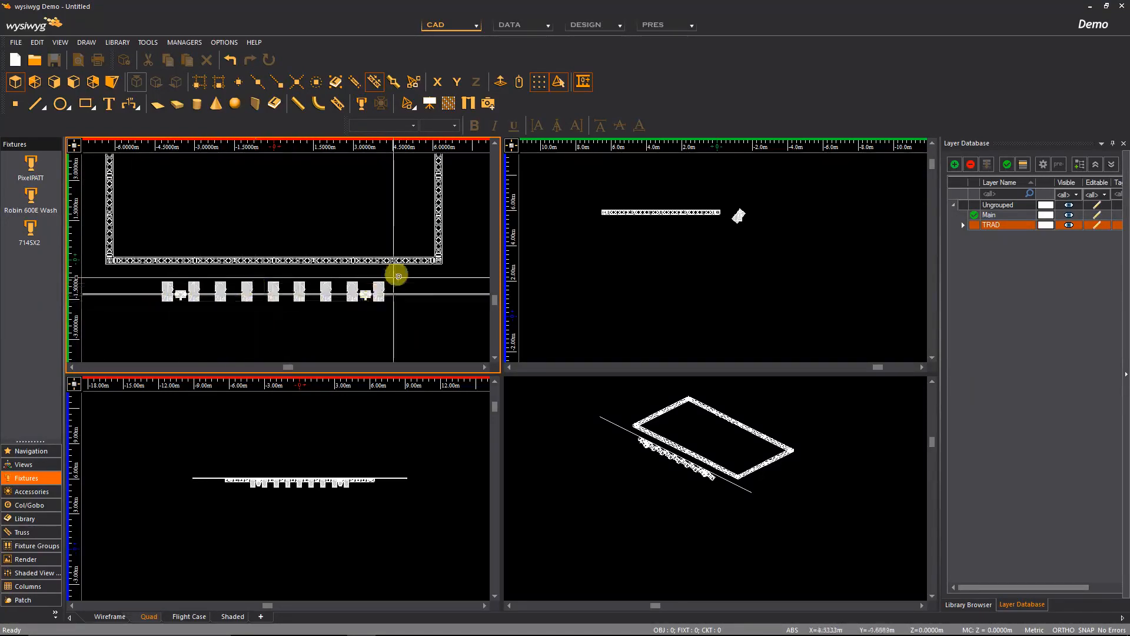
pyautogui.scroll(5, 373, 289)
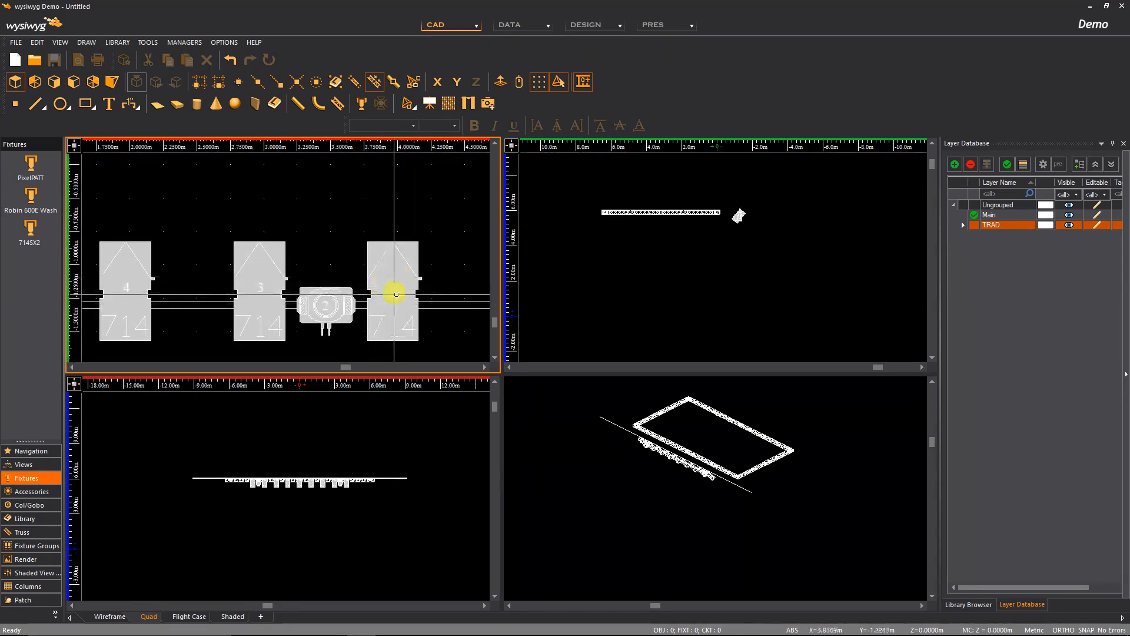
pyautogui.scroll(-5, 402, 288)
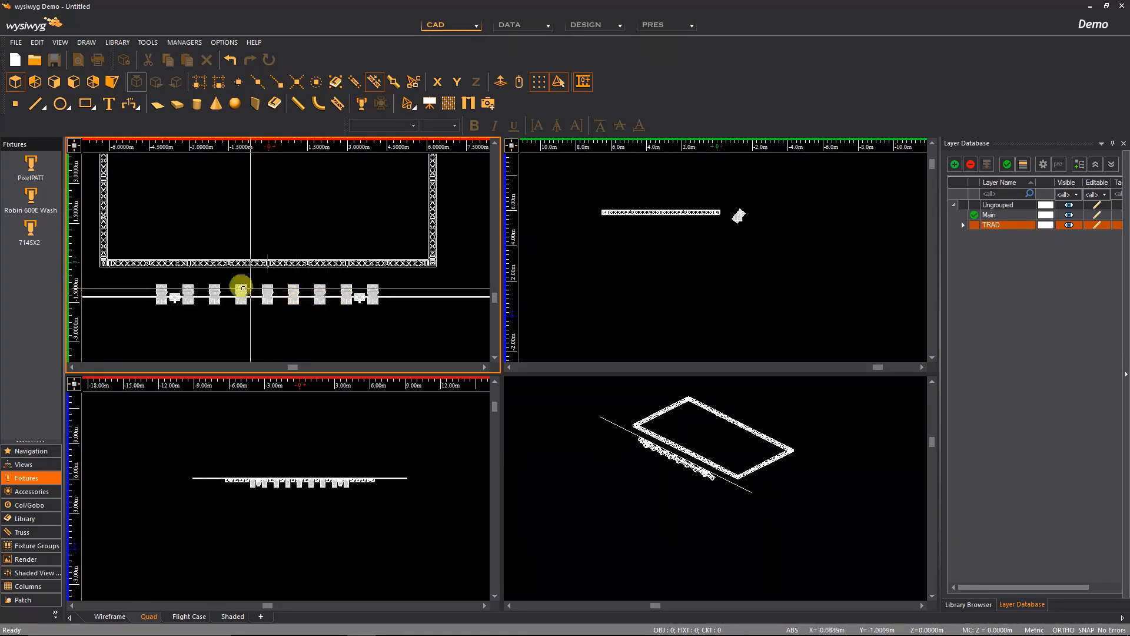
pyautogui.hscroll(-2, 223, 283)
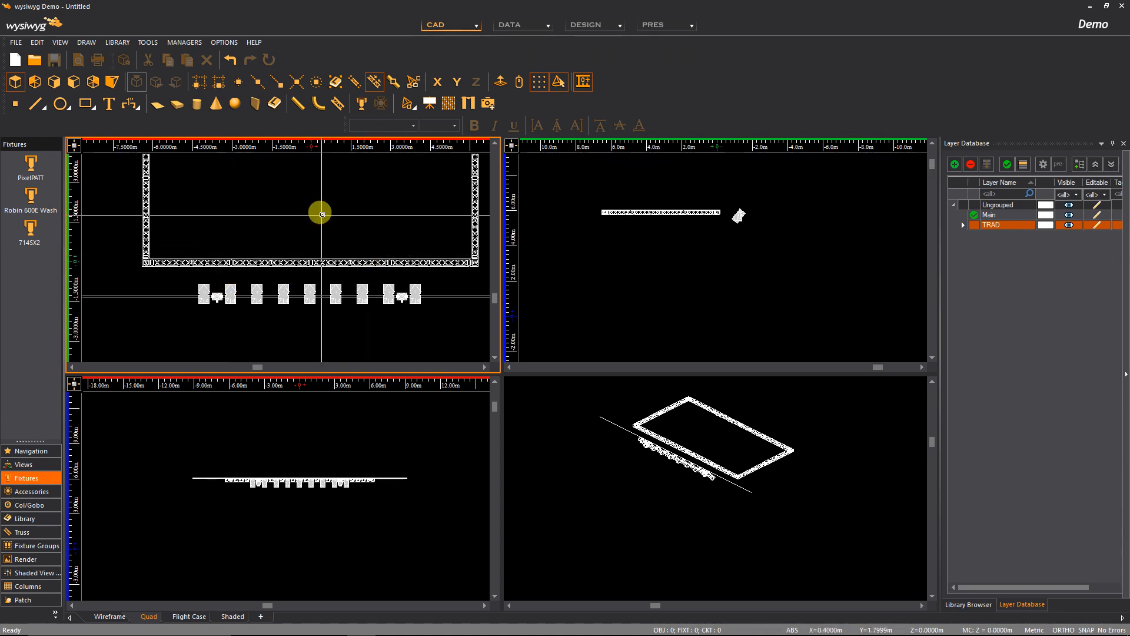
pyautogui.scroll(-3, 322, 214)
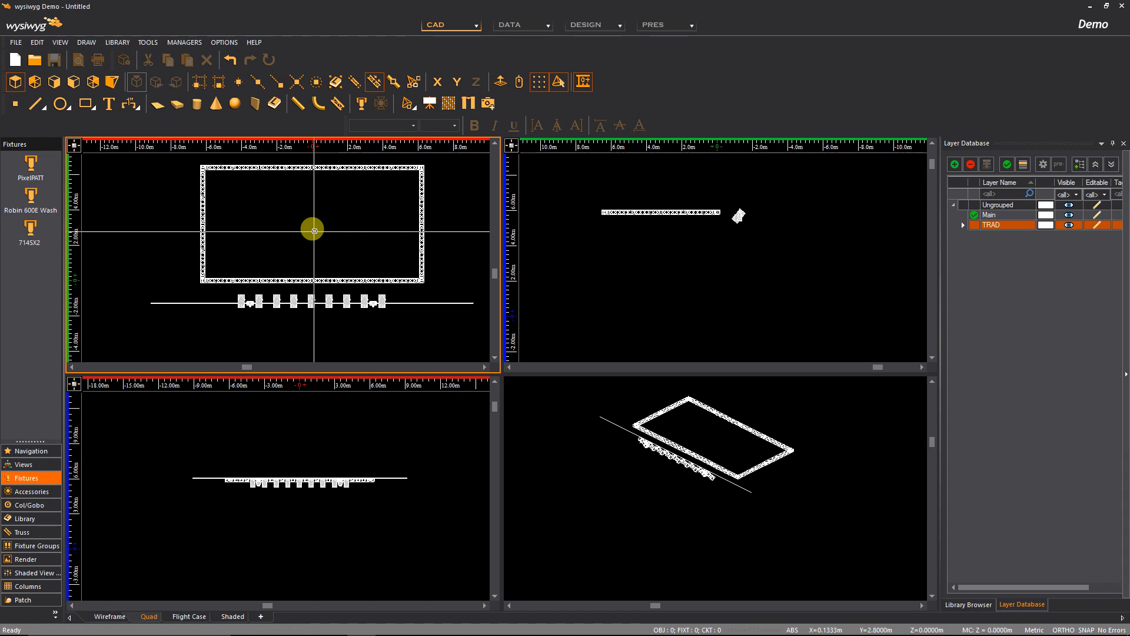